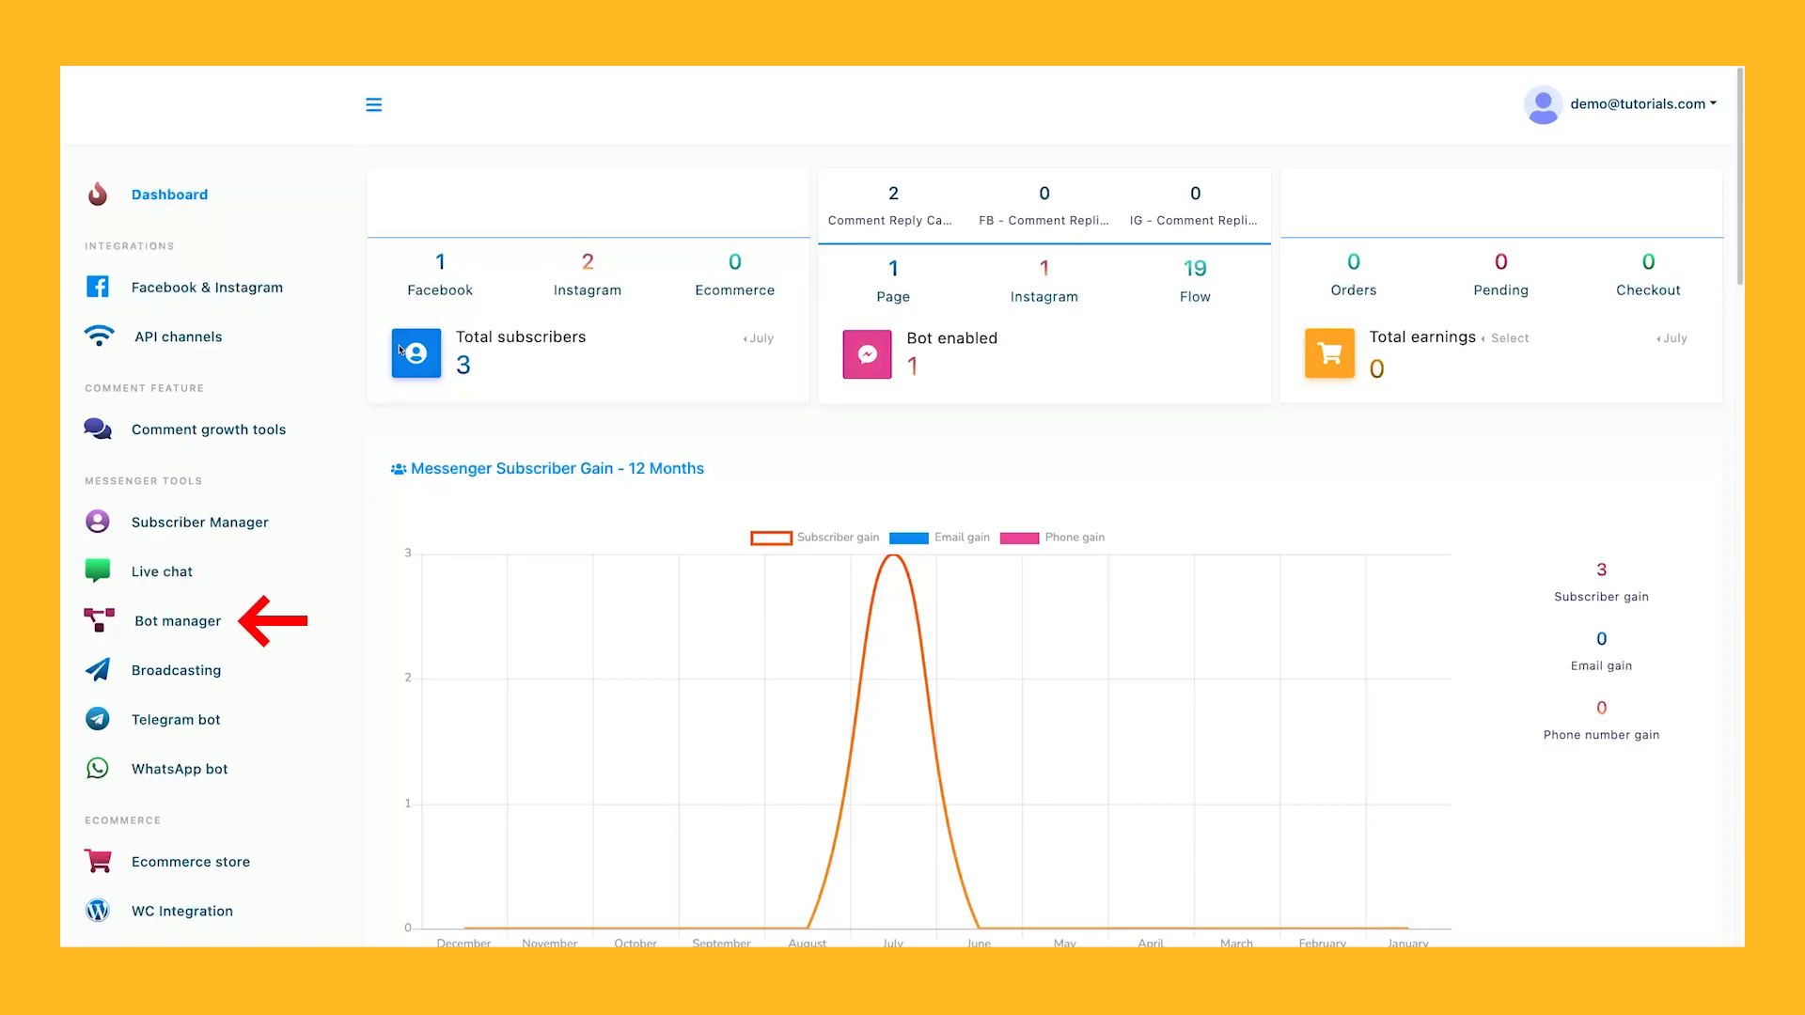
# Create a new bot flow for the Demo Tutorials page in the bot manager, titled "userinputbot".
pyautogui.click(149, 617)
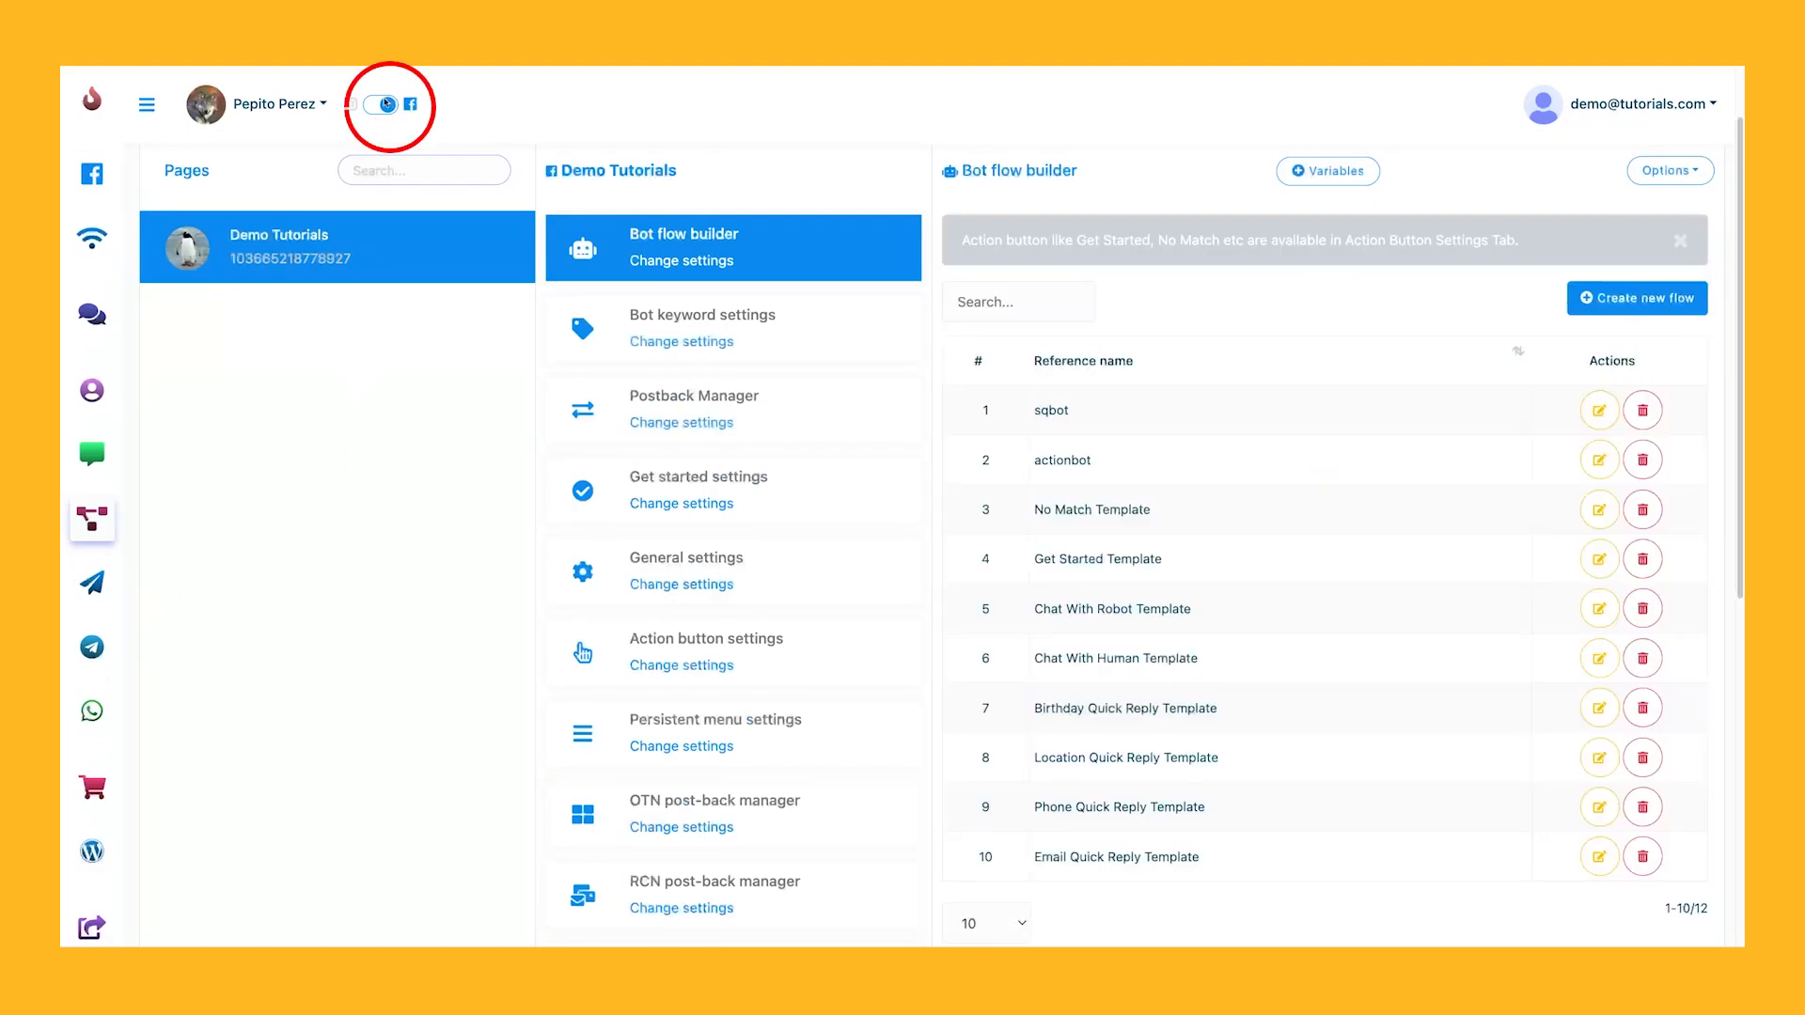
pyautogui.click(347, 253)
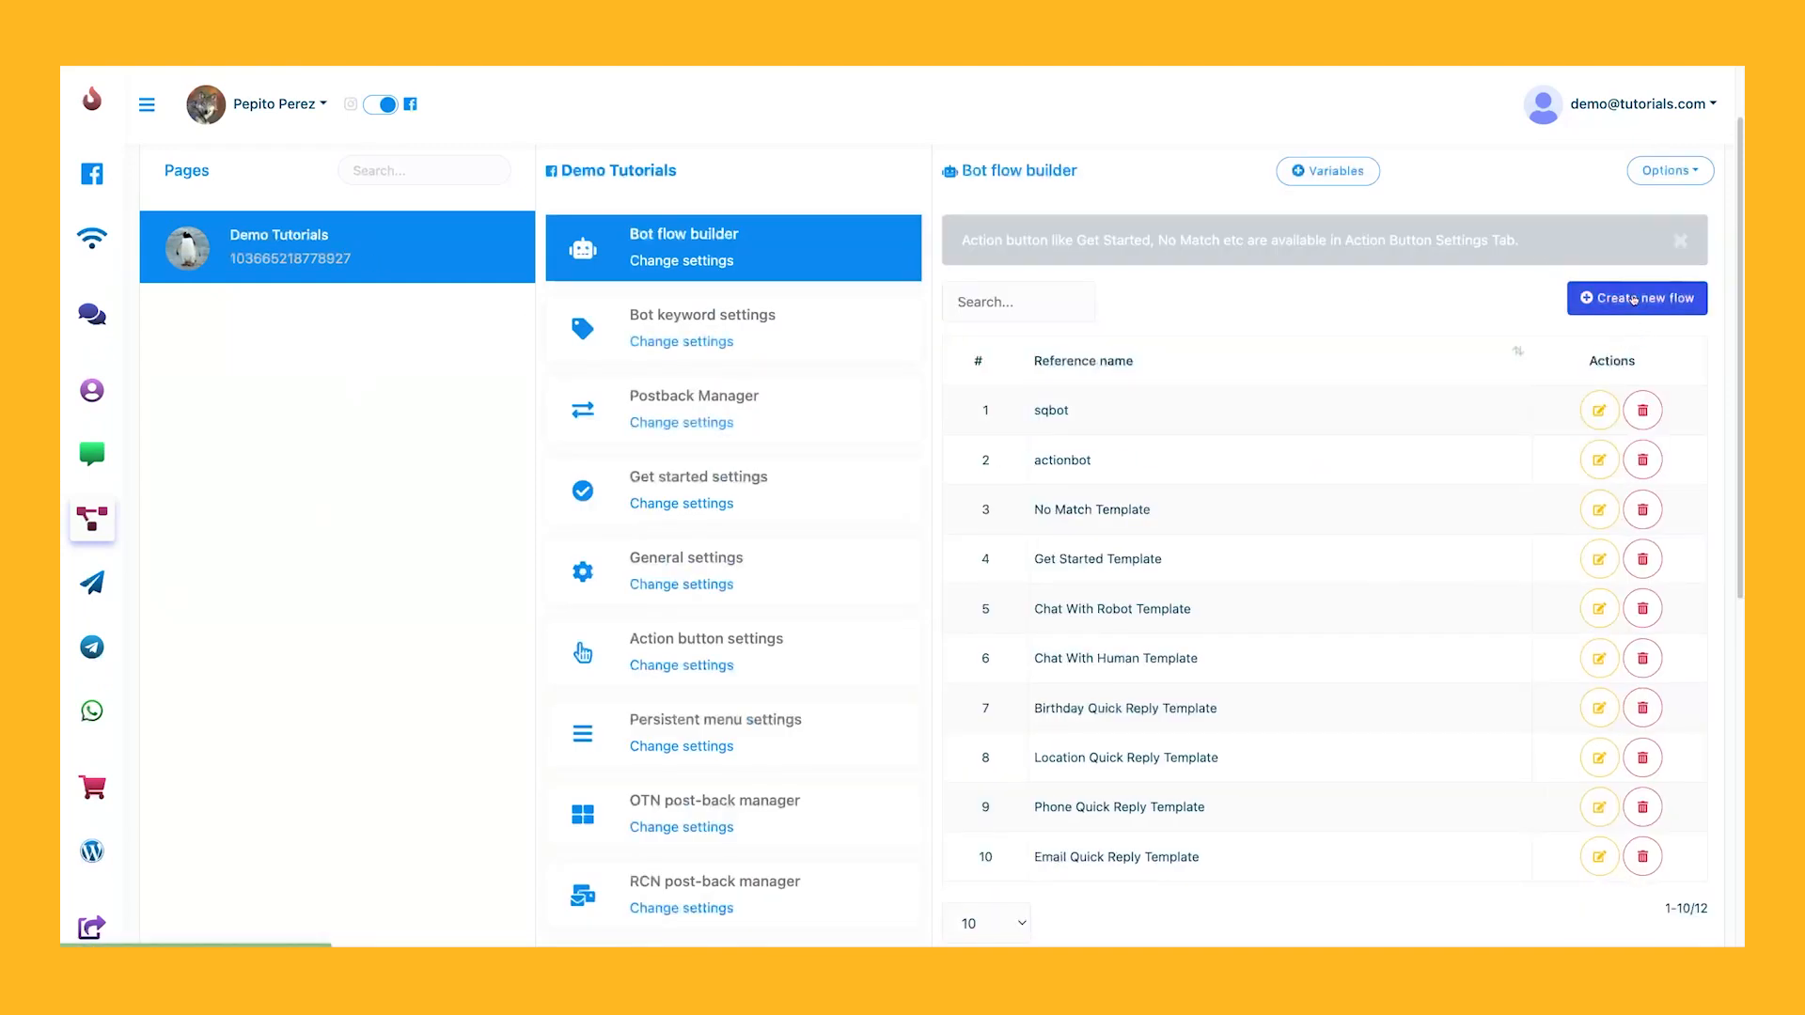
pyautogui.click(1588, 297)
pyautogui.write('userinputbot')
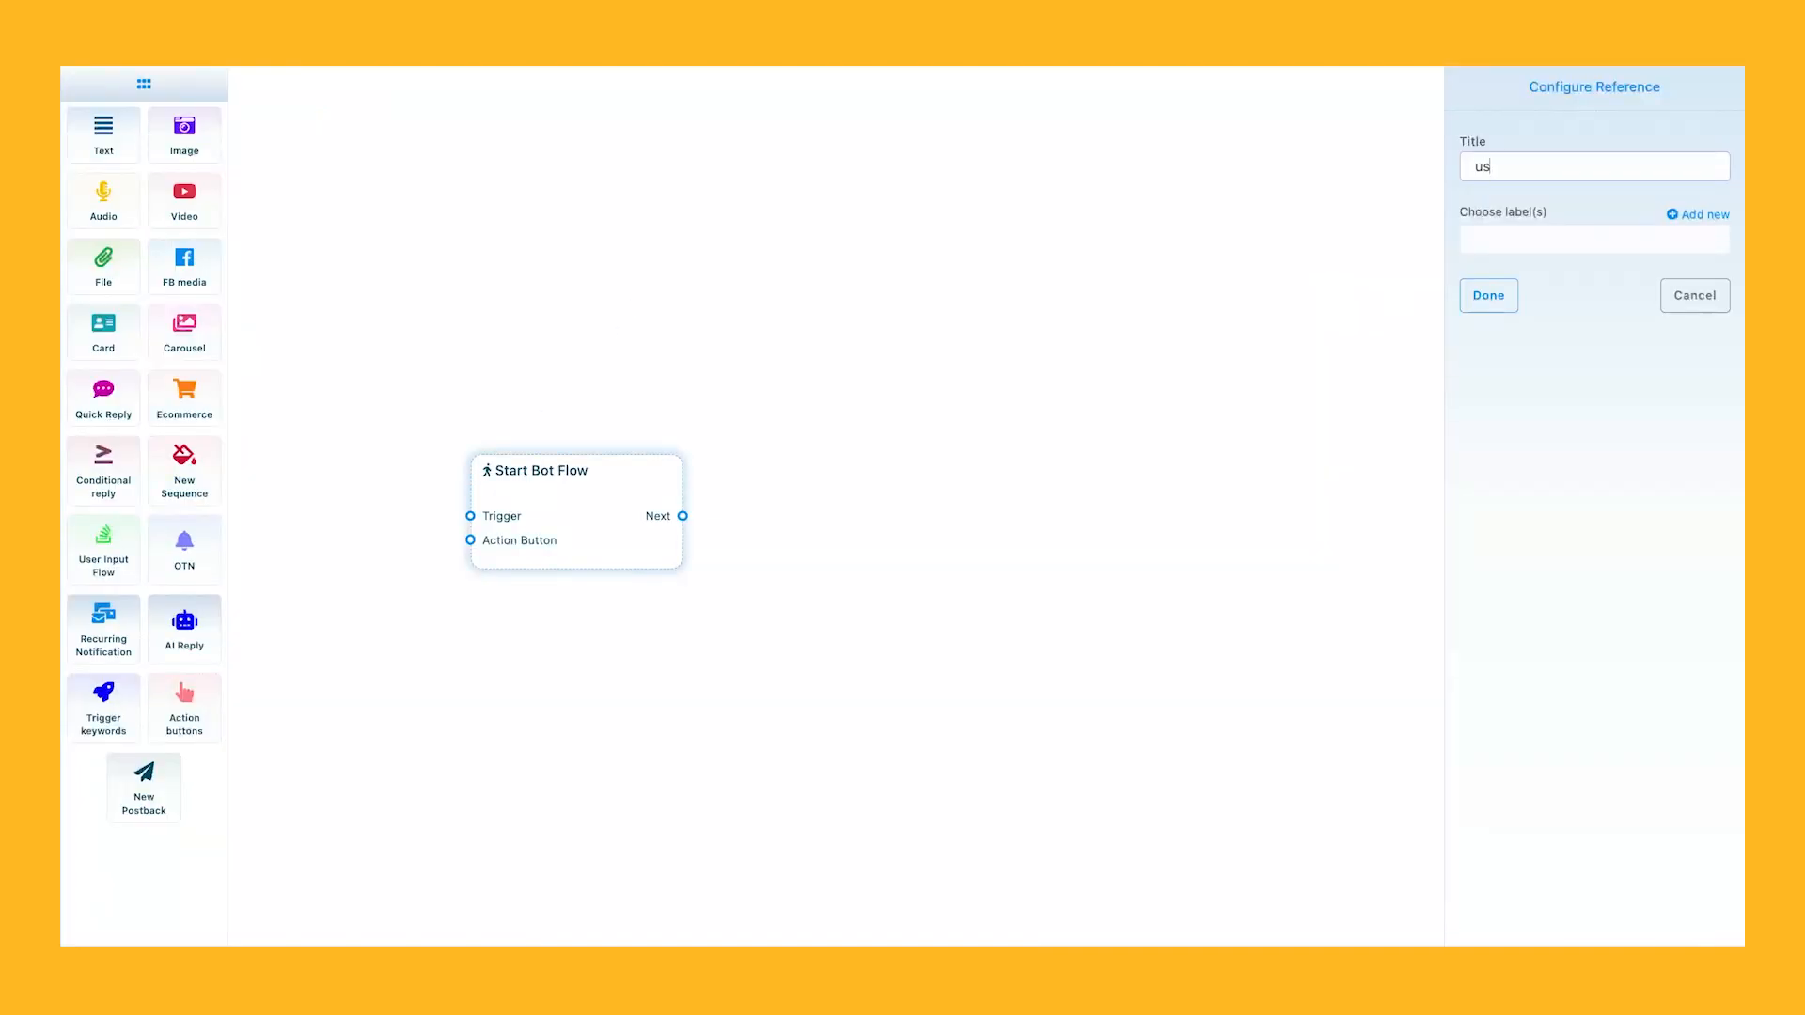
pyautogui.click(1489, 295)
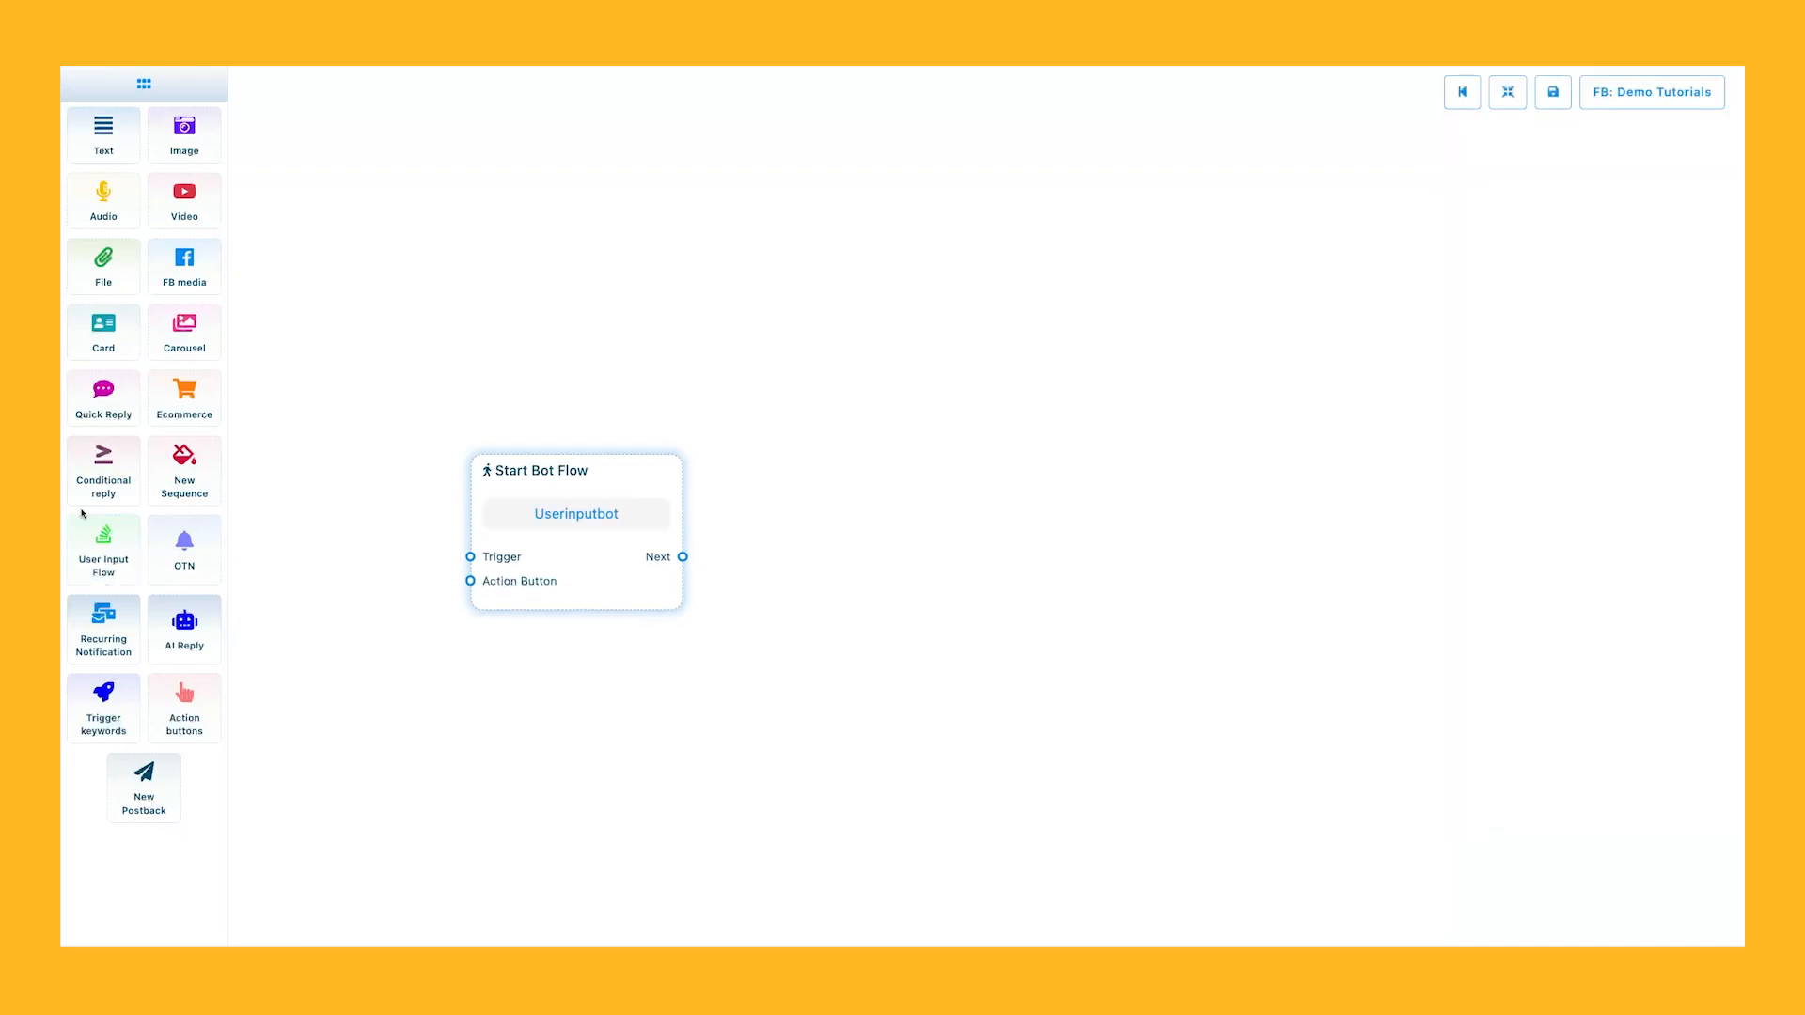
# Add a trigger keywords element linked to the start element's Trigger, with the exact-match keyword "inputbot".
pyautogui.moveTo(103, 710); pyautogui.dragTo(275, 631)
pyautogui.moveTo(430, 708); pyautogui.dragTo(470, 557)
pyautogui.doubleClick(350, 705)
pyautogui.click(1486, 173)
pyautogui.write('inputbot')
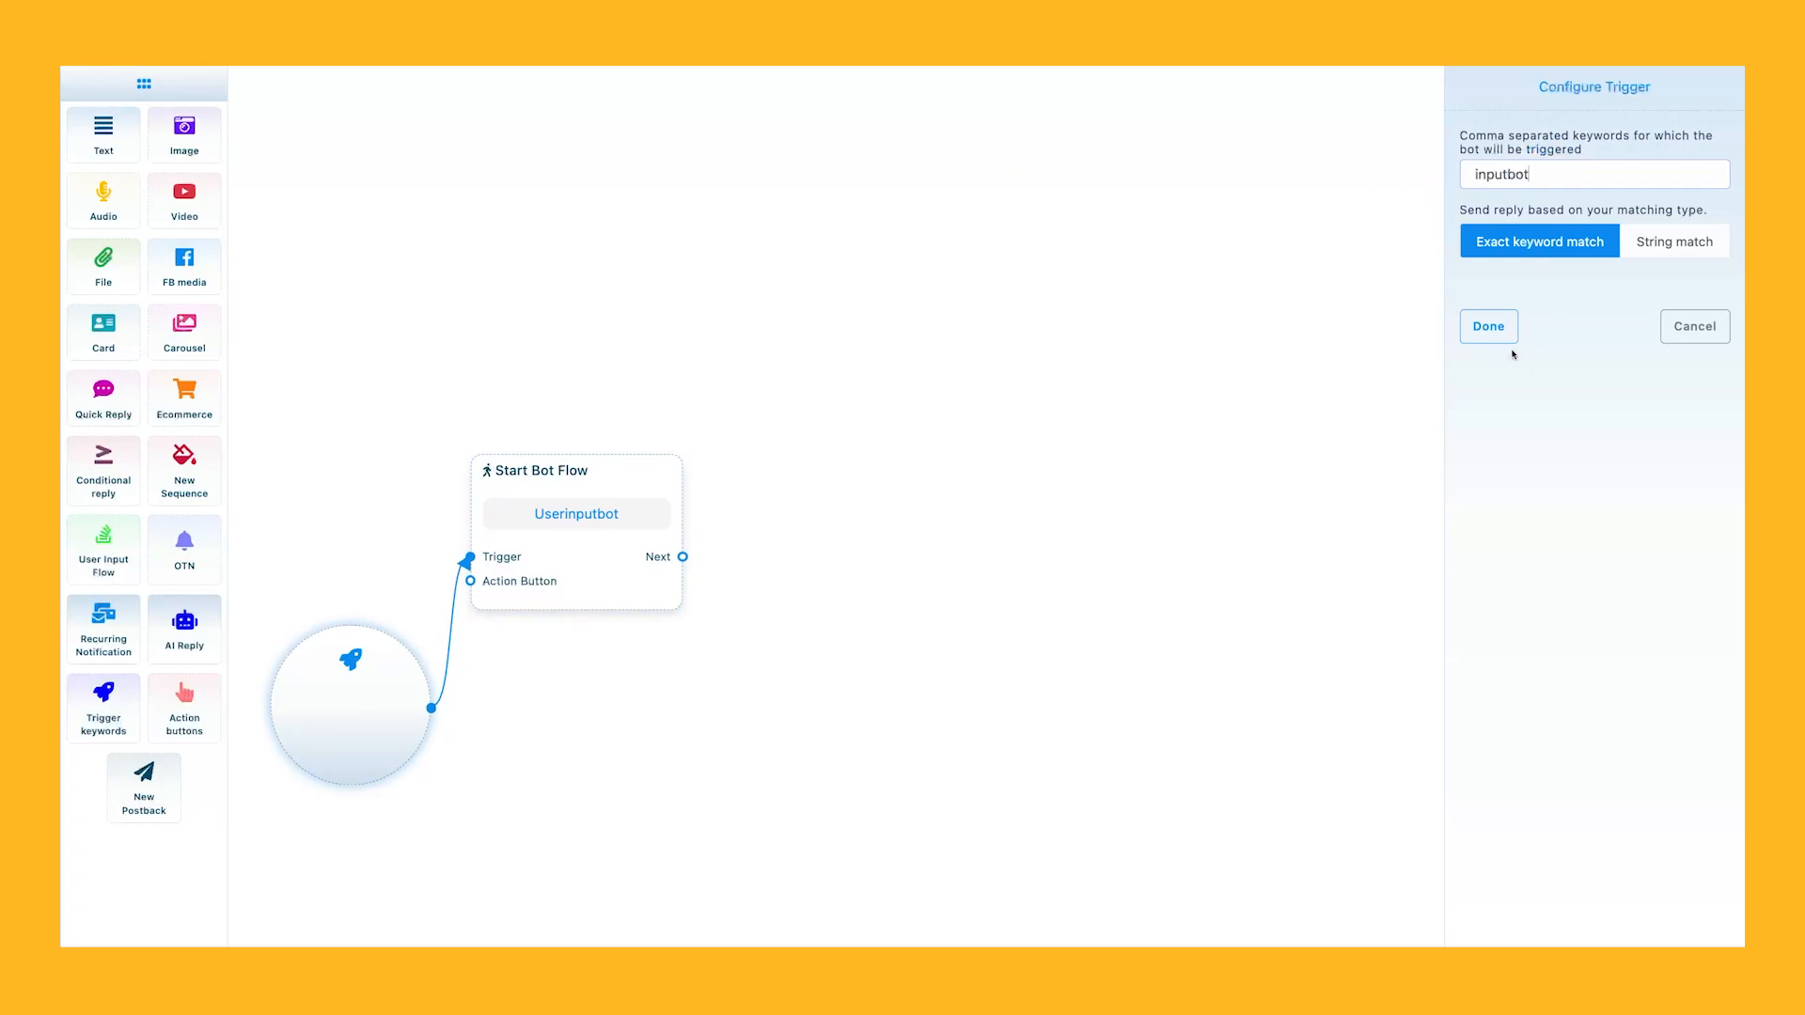
pyautogui.click(1489, 327)
# Add a Text element connected to the start element's Next output, with the reply message "hi".
pyautogui.click(1506, 93)
pyautogui.moveTo(107, 133); pyautogui.dragTo(1074, 449)
pyautogui.moveTo(900, 530); pyautogui.dragTo(1074, 627)
pyautogui.doubleClick(1101, 602)
pyautogui.click(1479, 214)
pyautogui.write('hi')
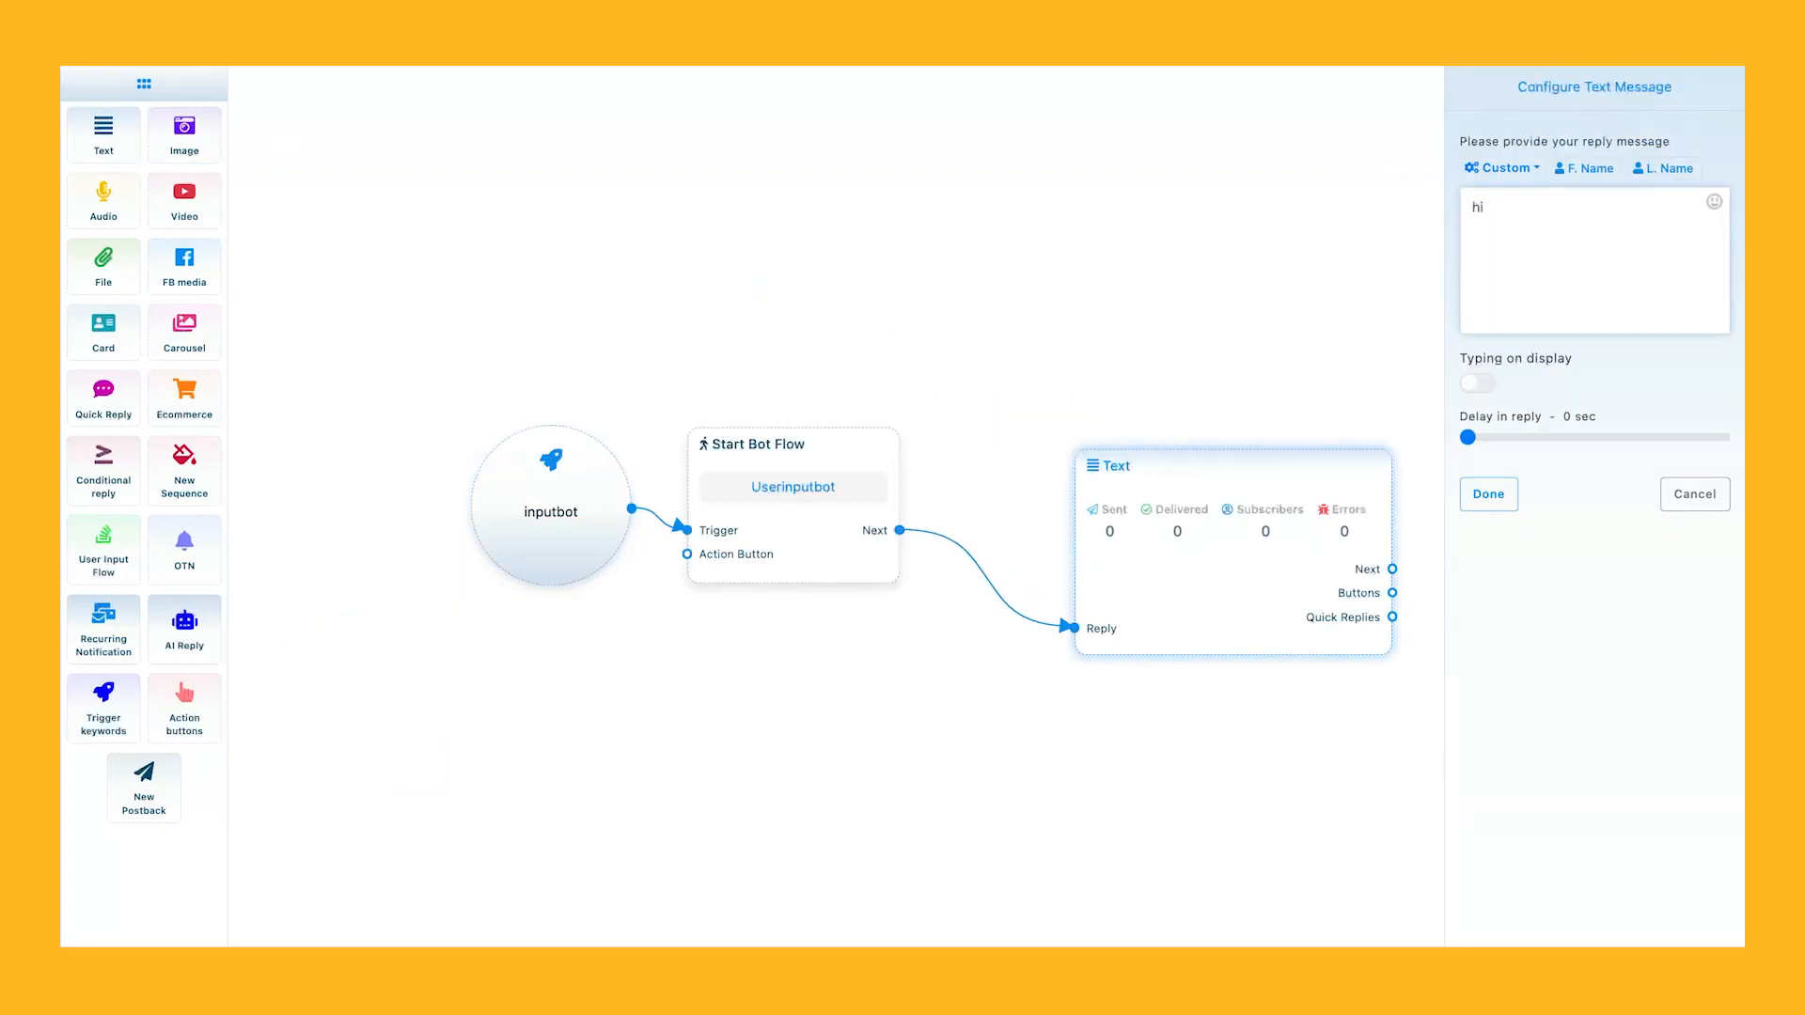
pyautogui.click(1489, 494)
# Attach a button to the text message, labelled "start" and of type New postback.
pyautogui.moveTo(1392, 626); pyautogui.dragTo(1457, 502)
pyautogui.click(1524, 94)
pyautogui.click(1492, 169)
pyautogui.click(1513, 227)
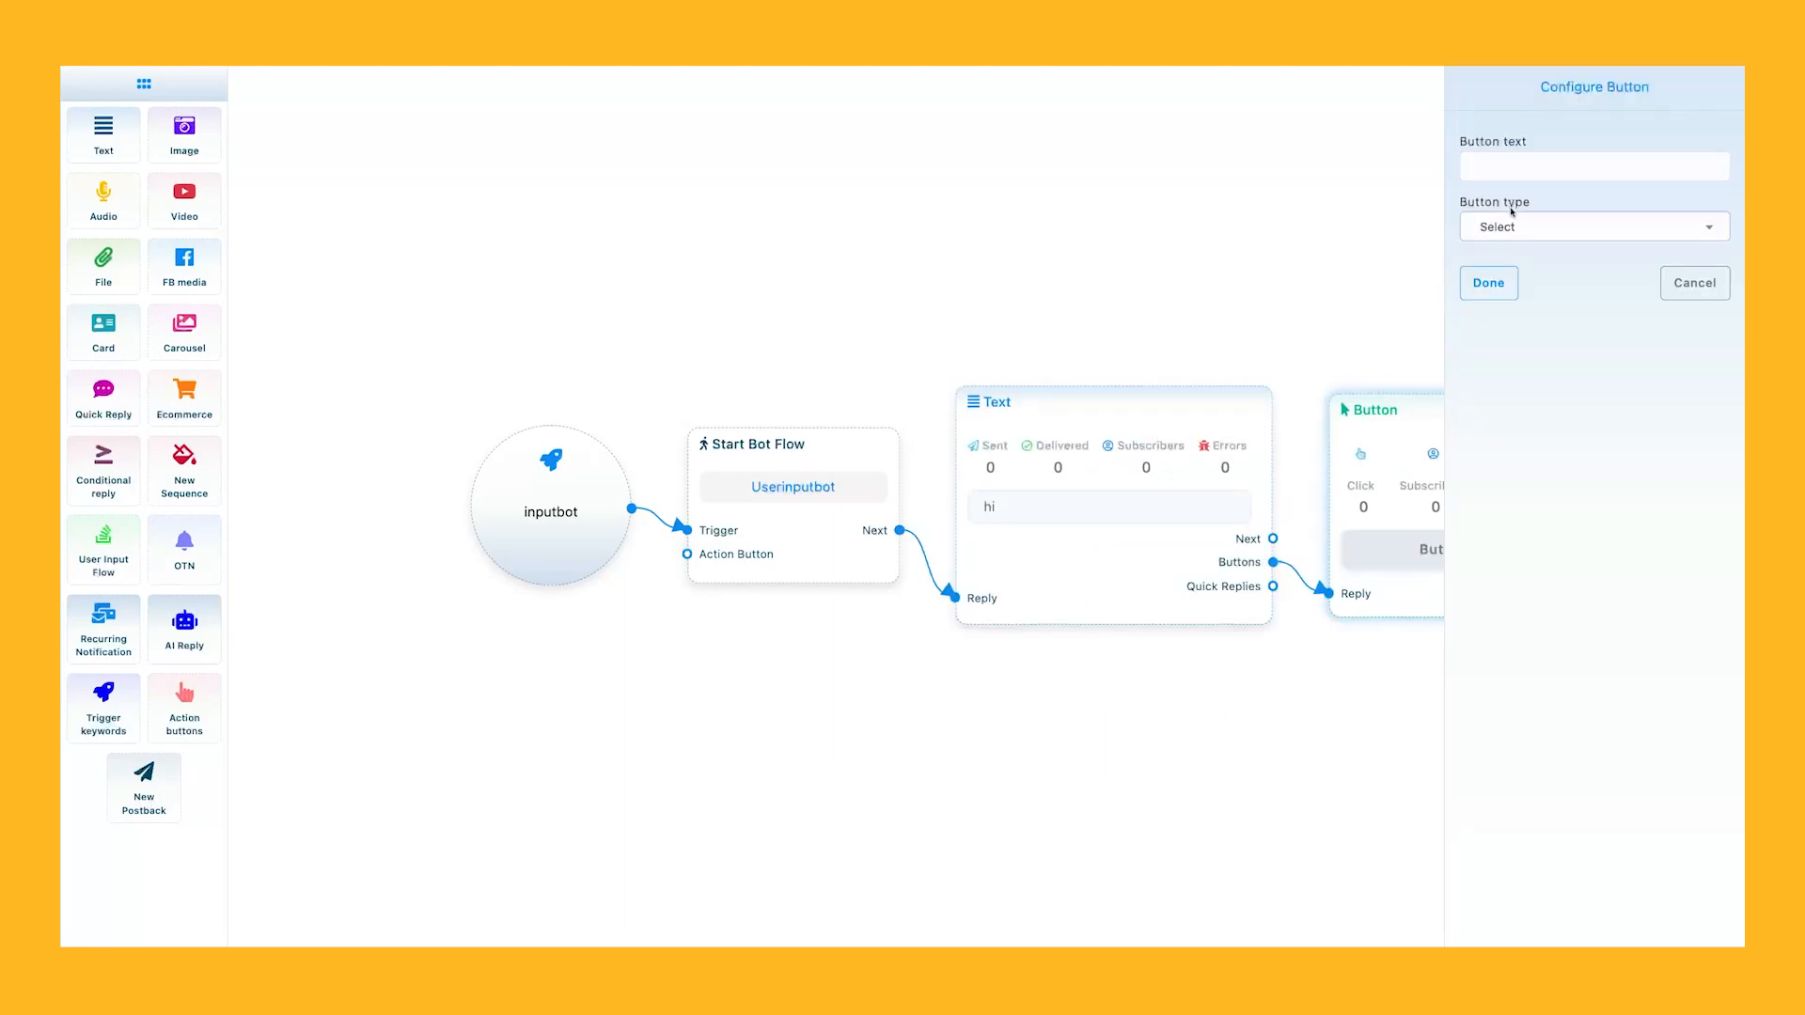
pyautogui.click(1522, 347)
pyautogui.write('start')
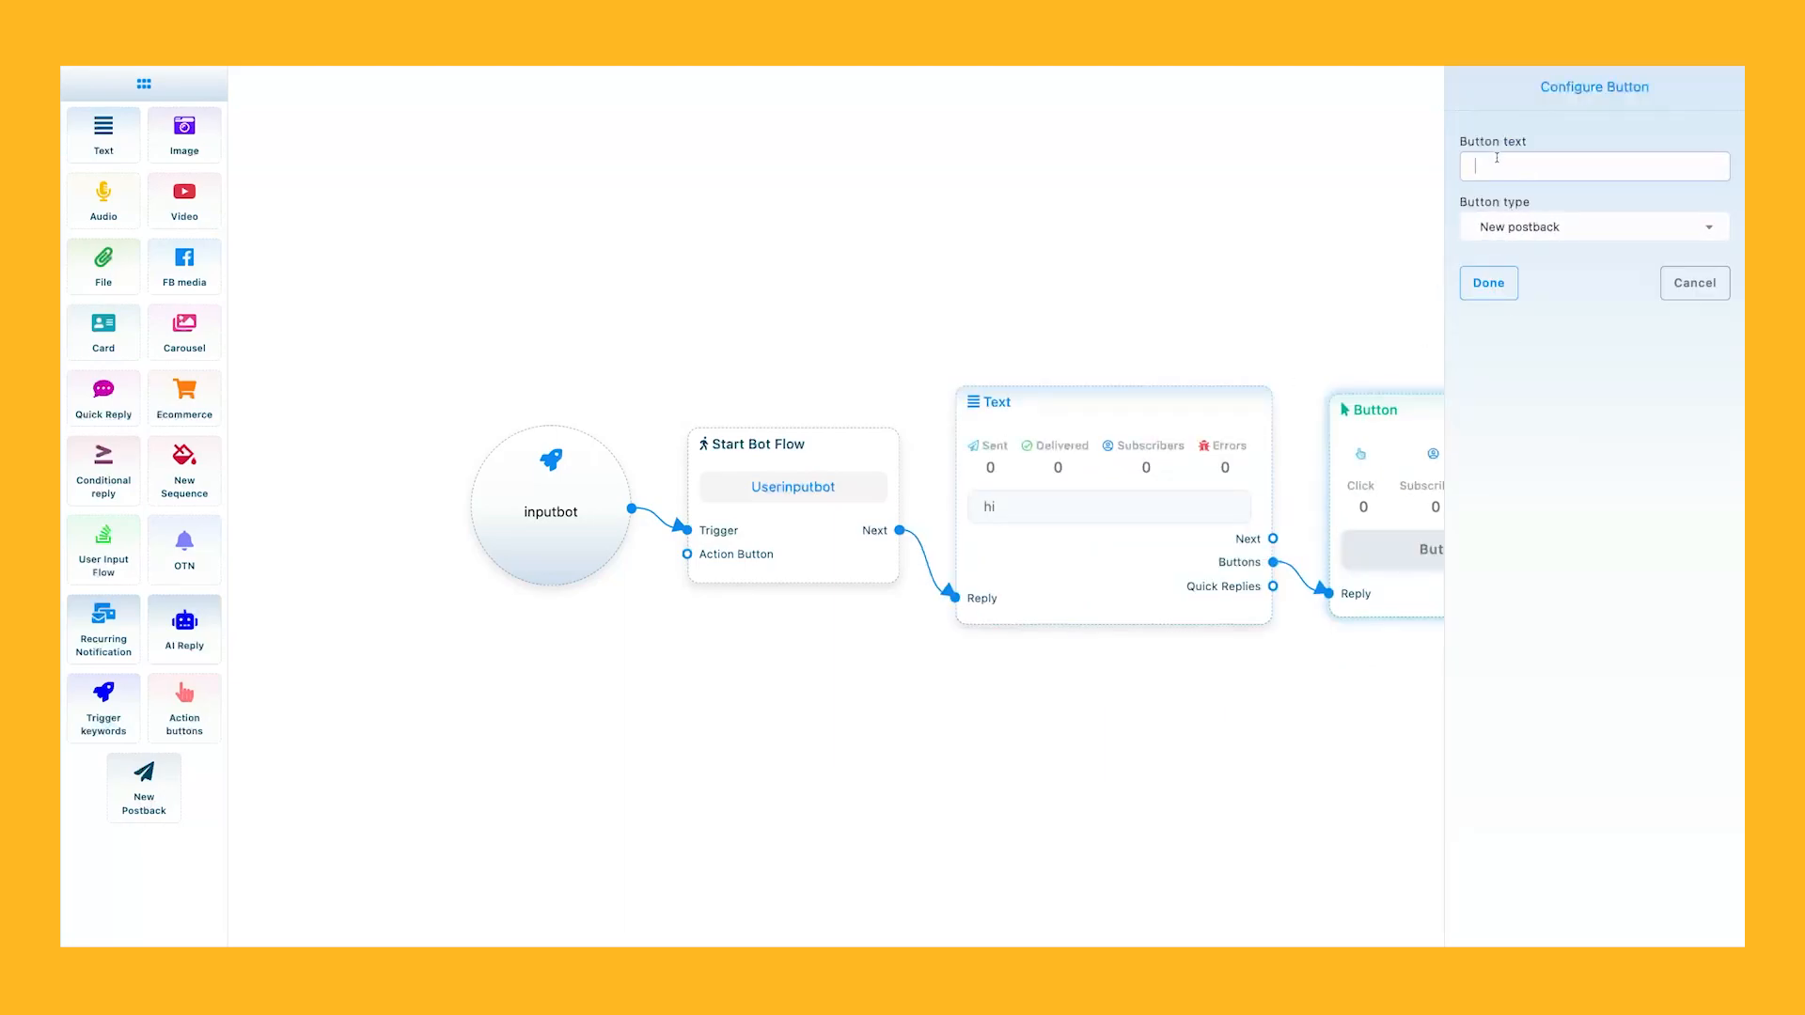
pyautogui.click(1488, 283)
# Title the new postback following the start button "userinputpostback".
pyautogui.moveTo(1529, 263); pyautogui.dragTo(798, 304)
pyautogui.doubleClick(950, 499)
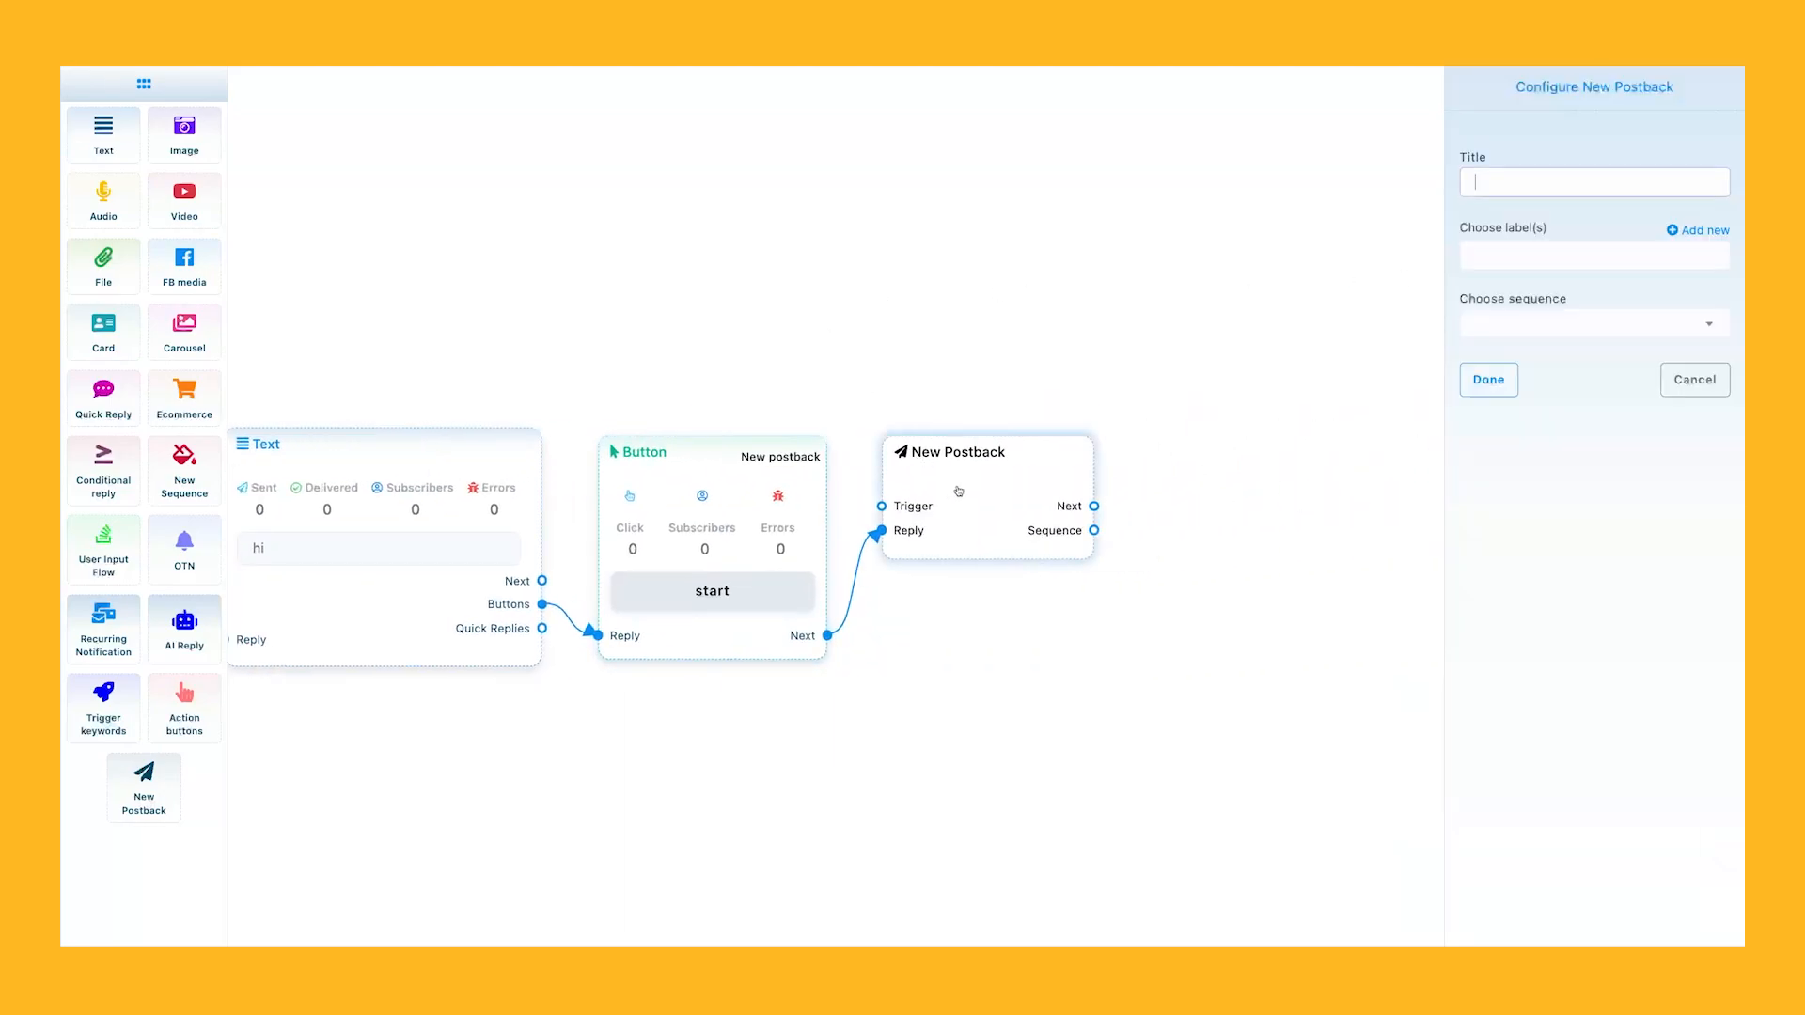
pyautogui.write('userinputpostback')
pyautogui.click(1488, 380)
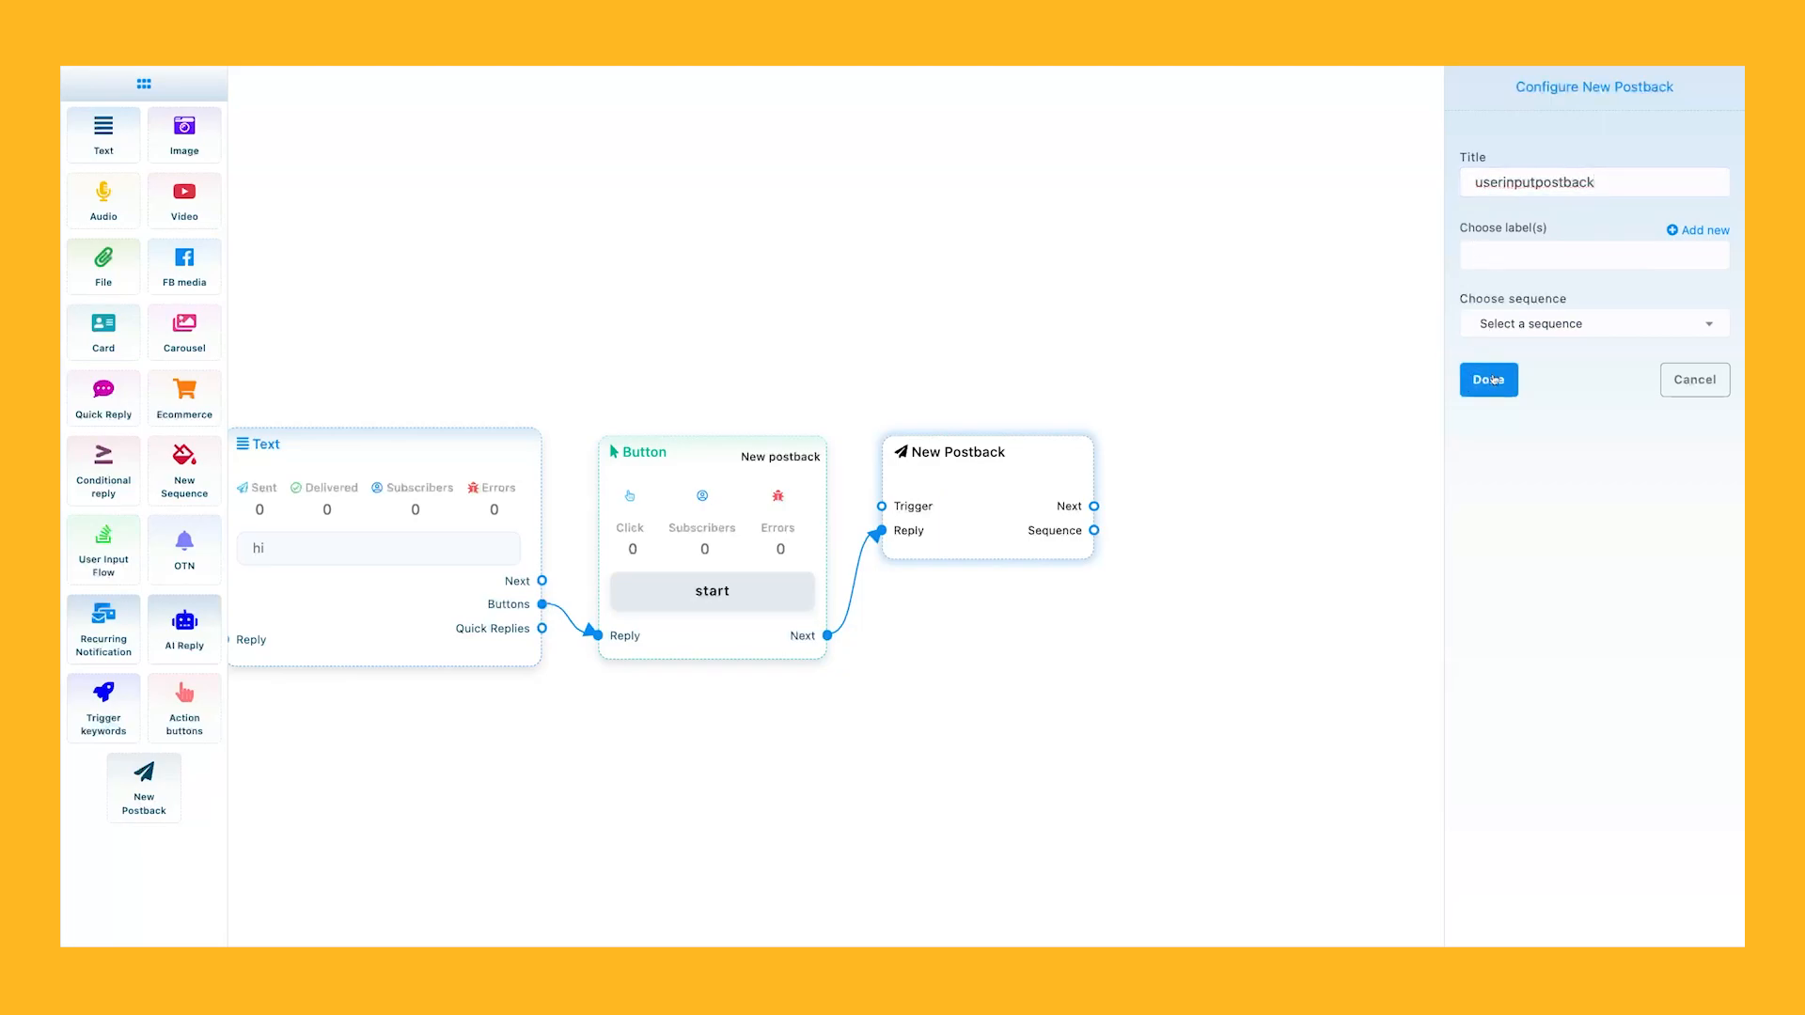
pyautogui.click(1492, 380)
# Add a User Input Flow element and connect it to the postback's Next output.
pyautogui.moveTo(89, 551); pyautogui.dragTo(1084, 438)
pyautogui.moveTo(1123, 504); pyautogui.dragTo(1230, 481)
pyautogui.moveTo(1101, 617); pyautogui.dragTo(752, 634)
pyautogui.moveTo(744, 555); pyautogui.dragTo(844, 568)
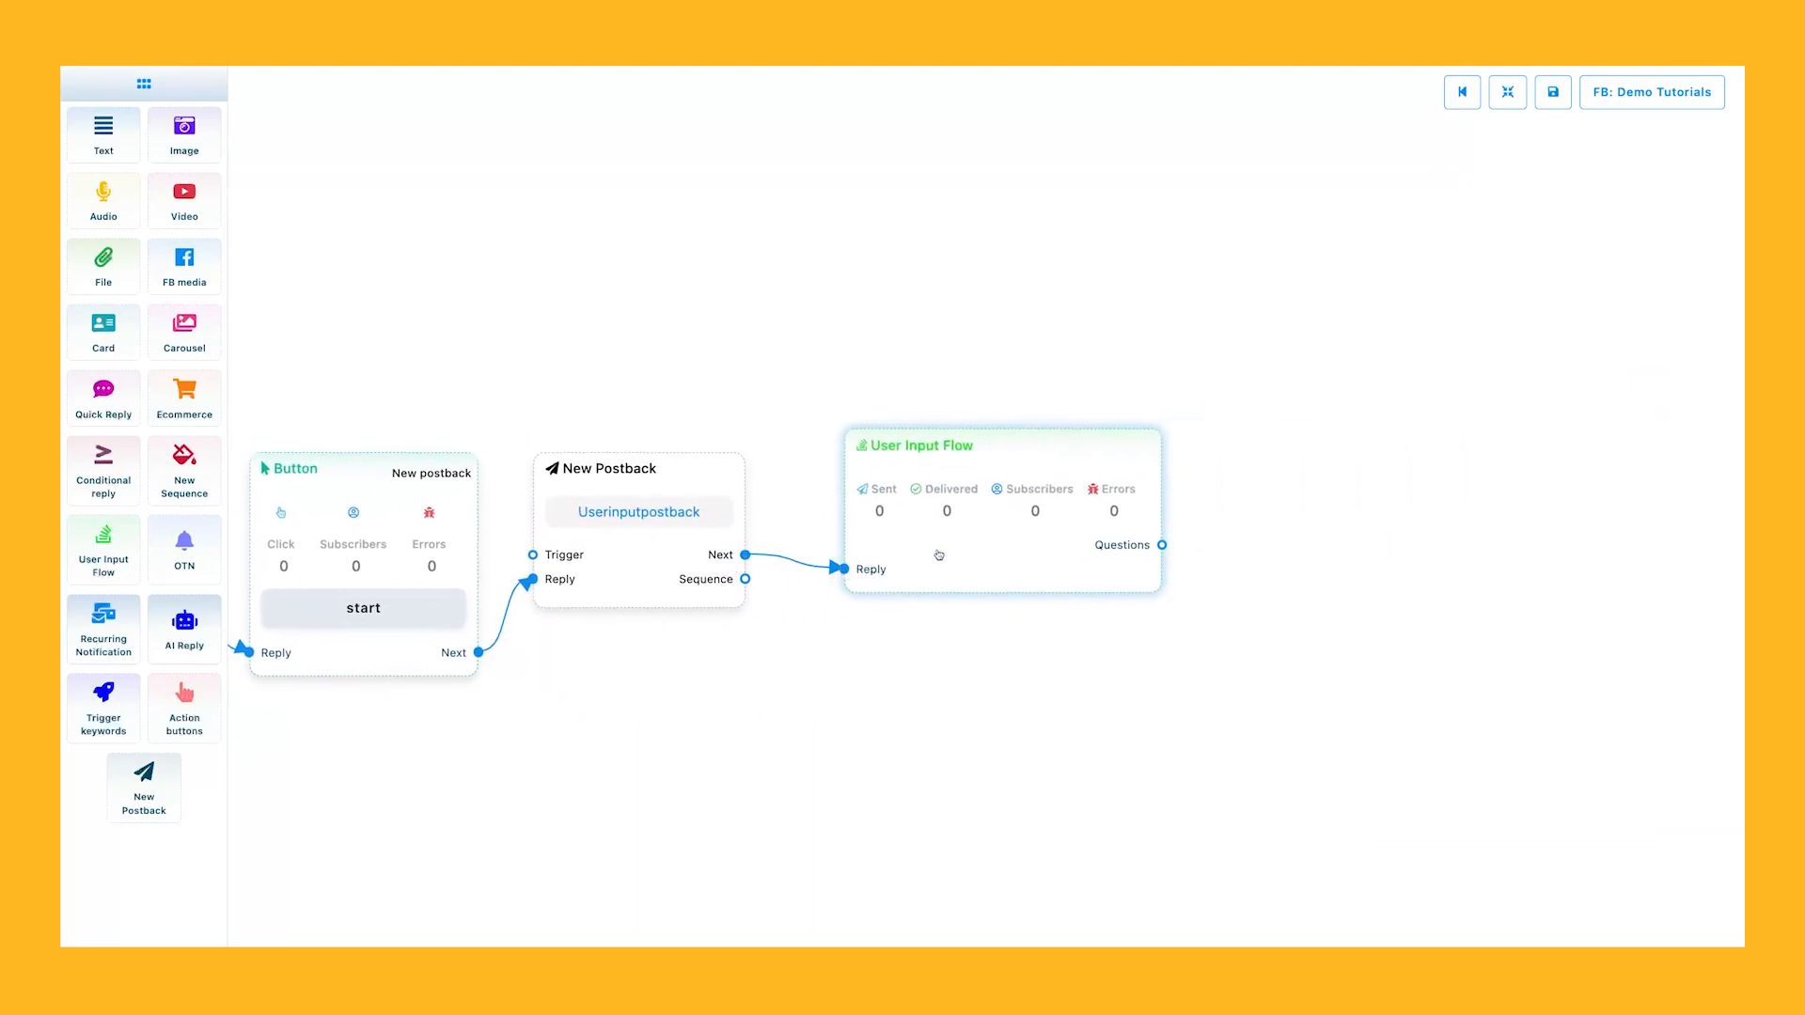
# Configure the User Input Flow element with a new input flow campaign named "inputflow".
pyautogui.doubleClick(1001, 520)
pyautogui.click(1572, 166)
pyautogui.click(1568, 381)
pyautogui.click(1520, 180)
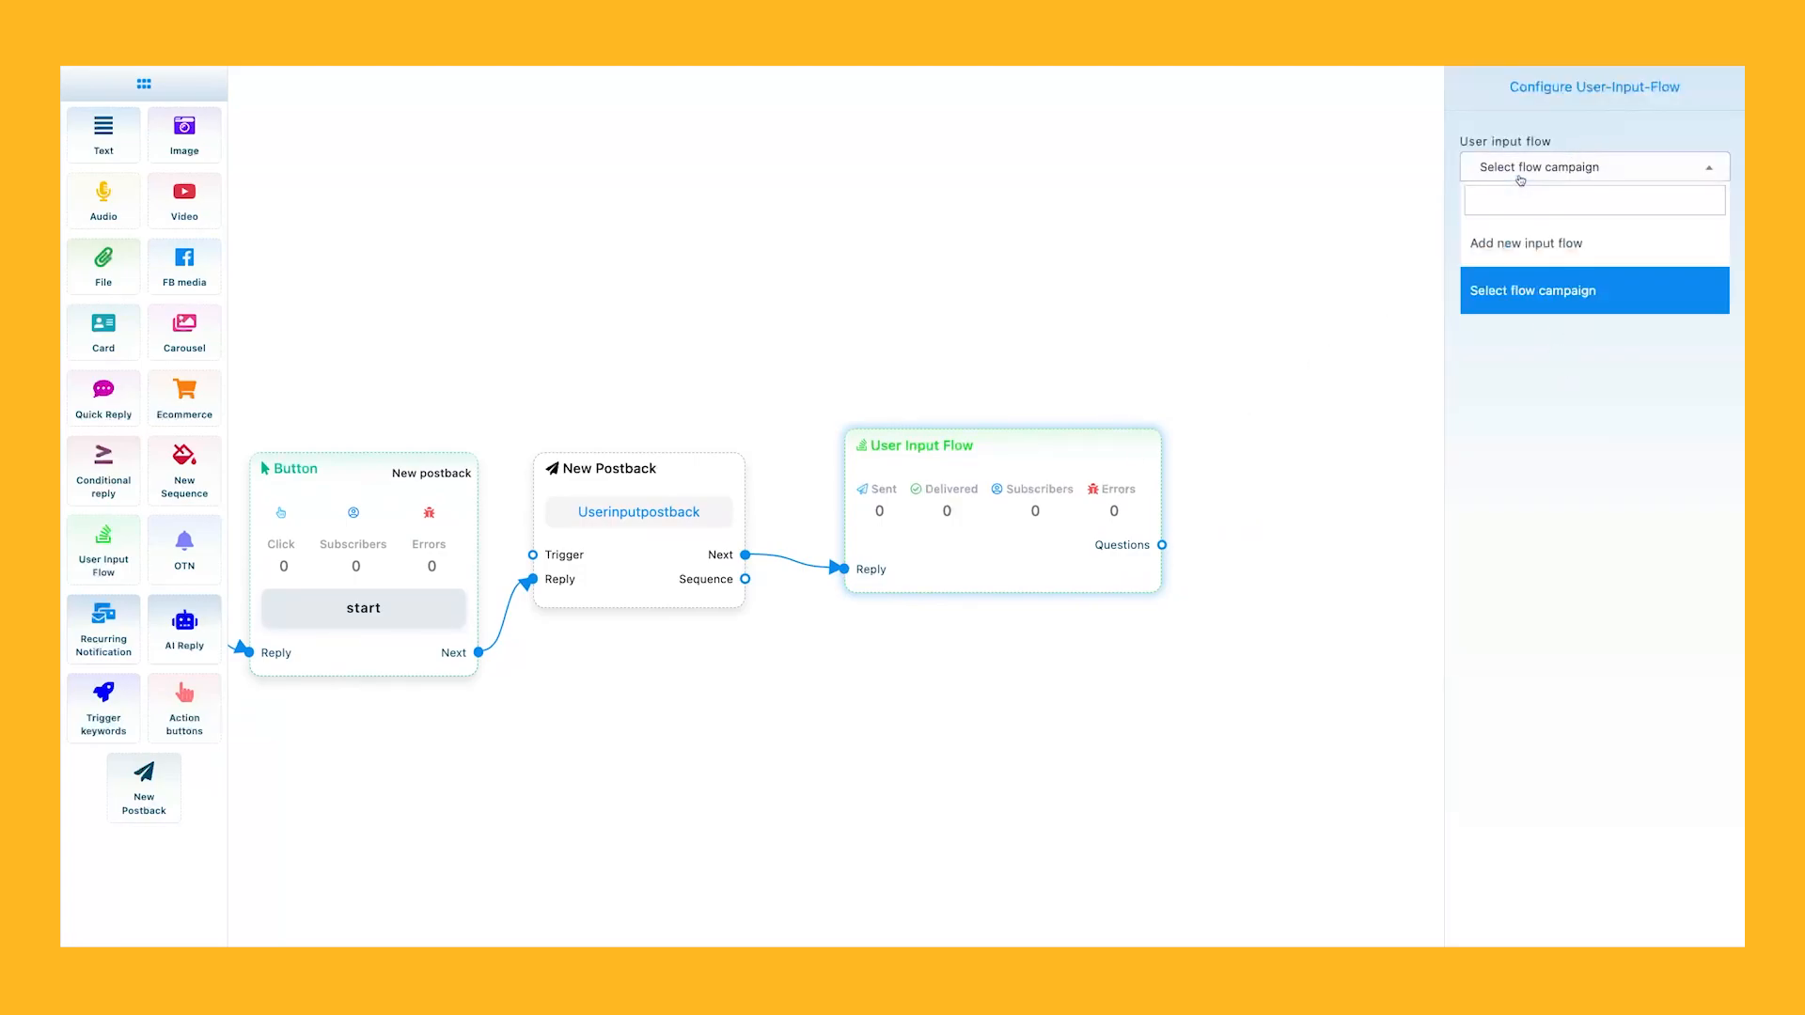
pyautogui.click(1519, 250)
pyautogui.click(1509, 233)
pyautogui.write('inputflow')
pyautogui.doubleClick(1522, 230)
pyautogui.click(1537, 236)
pyautogui.click(1504, 285)
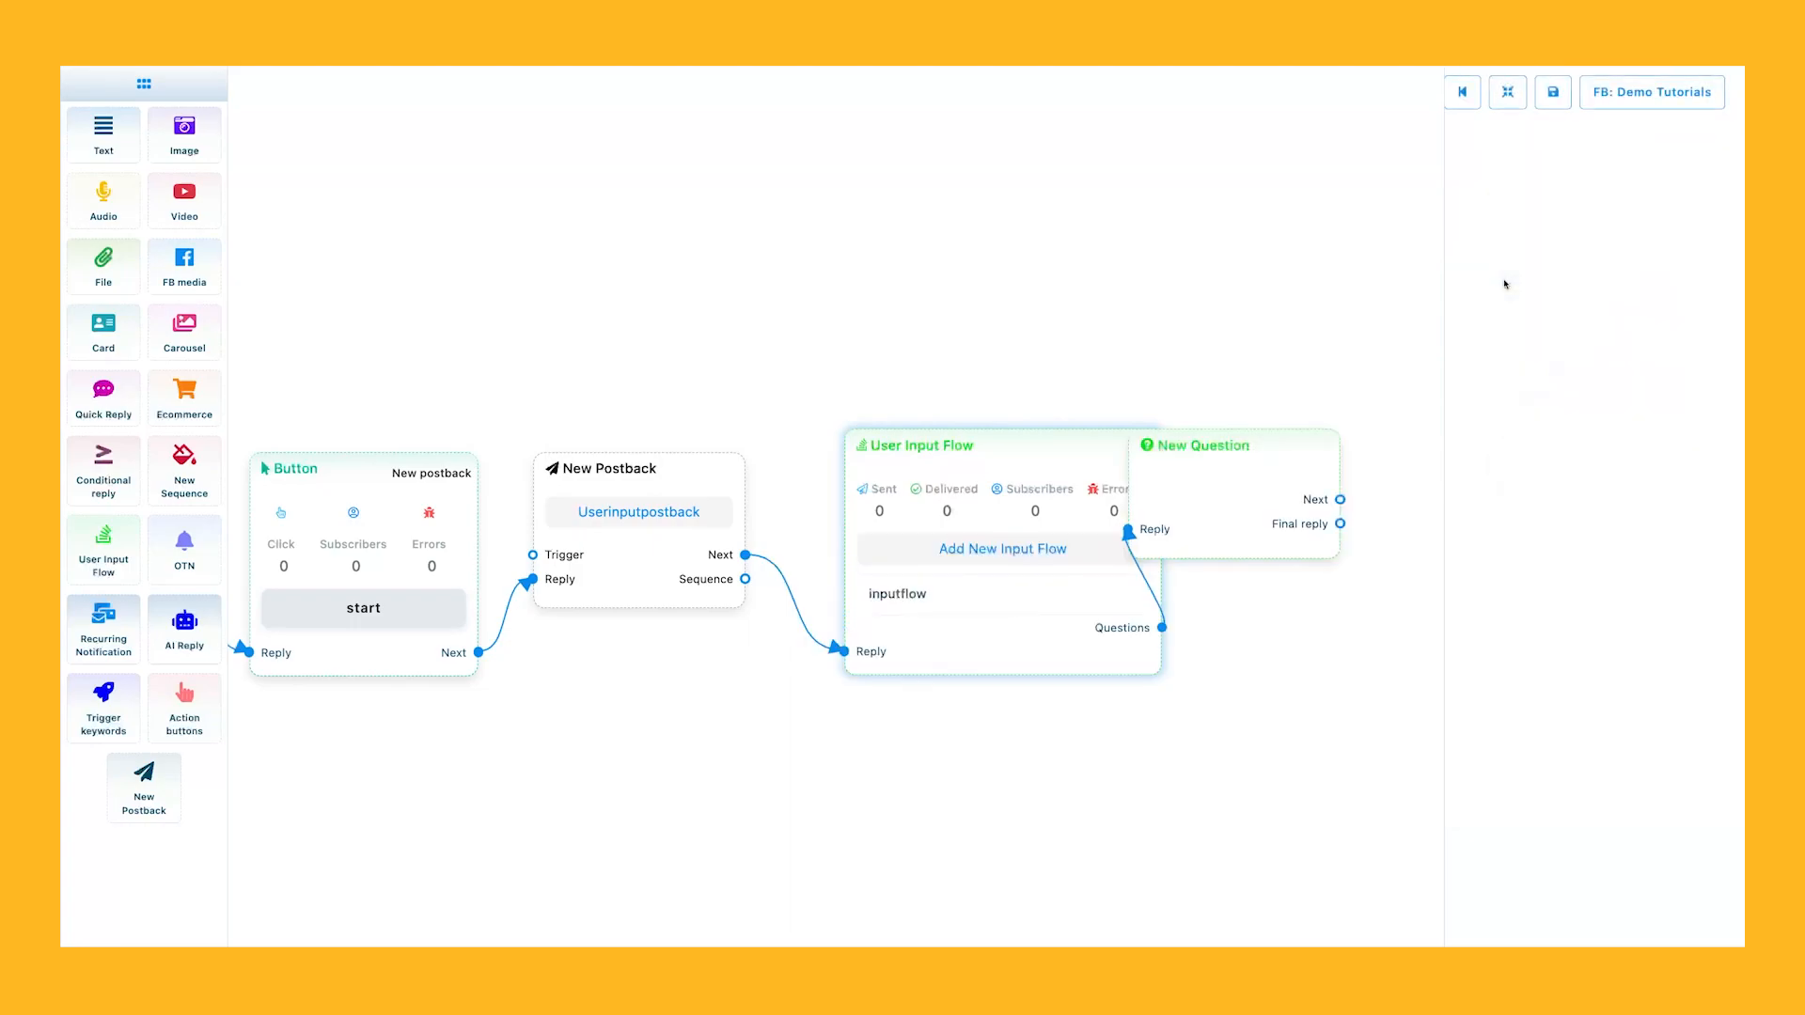
# Configure the first question as free keyboard input with the text "what is your age".
pyautogui.moveTo(1273, 346); pyautogui.dragTo(714, 373)
pyautogui.doubleClick(746, 536)
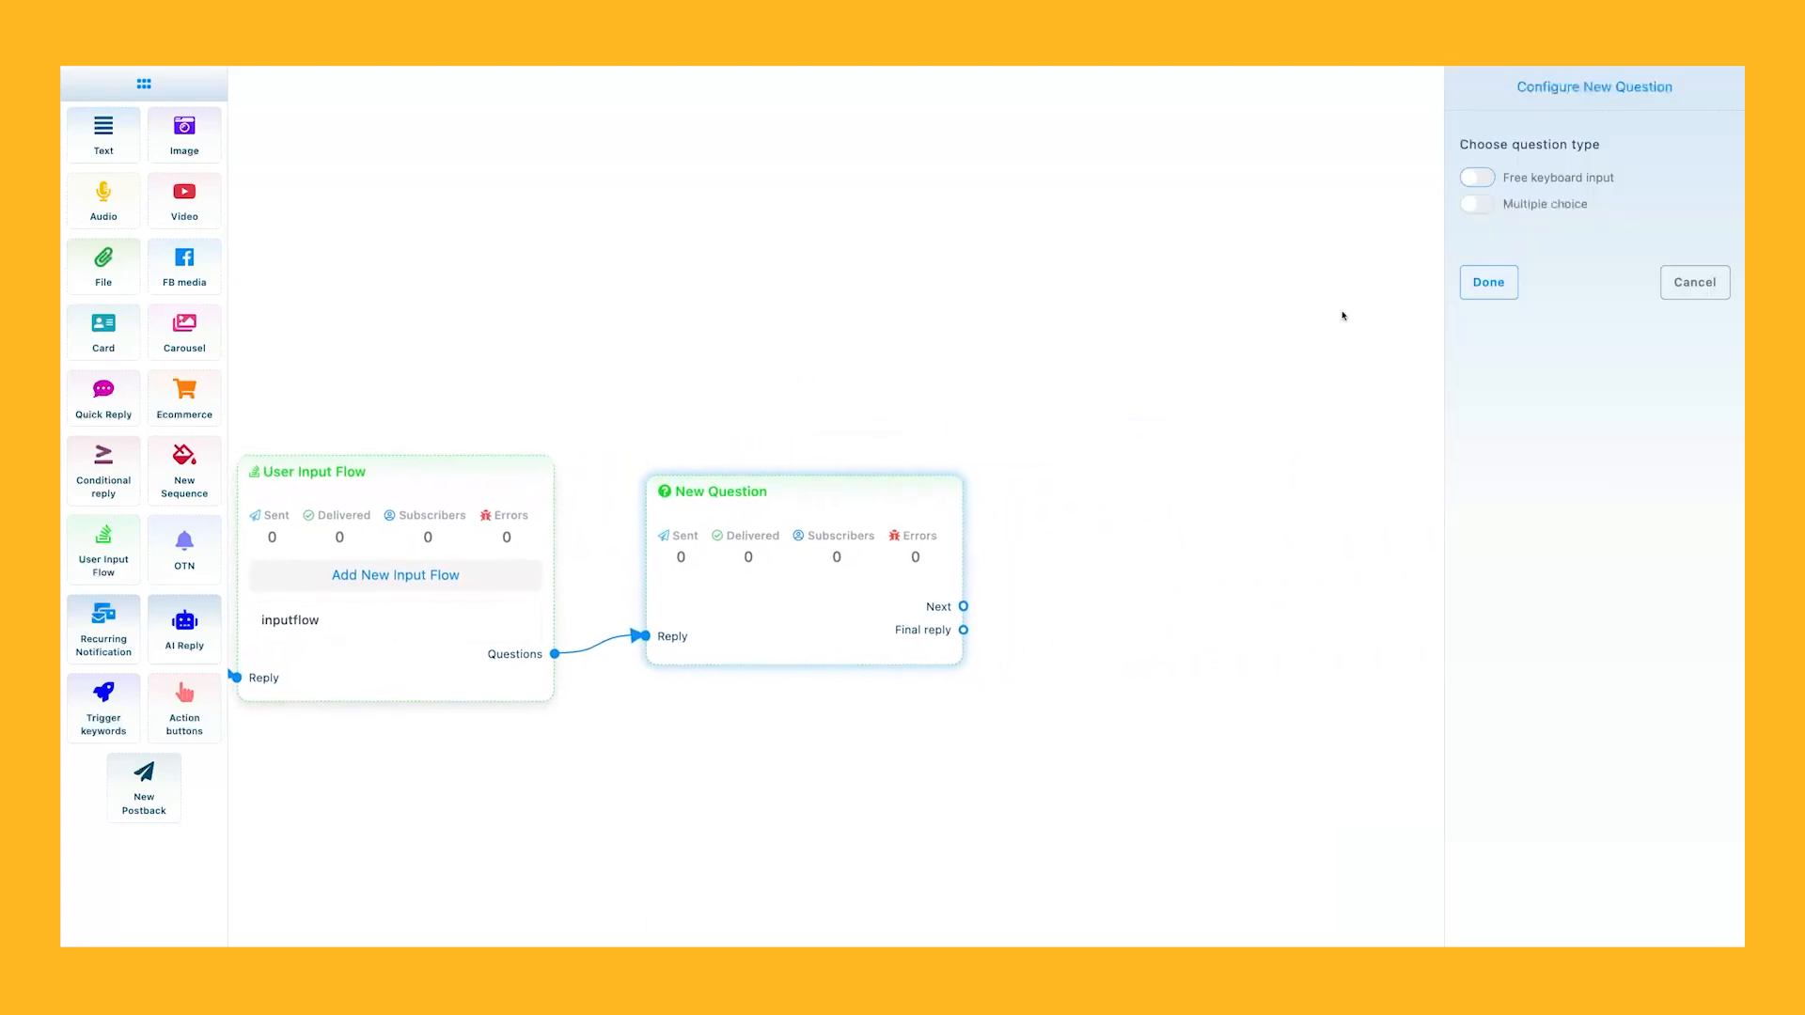
pyautogui.click(1469, 179)
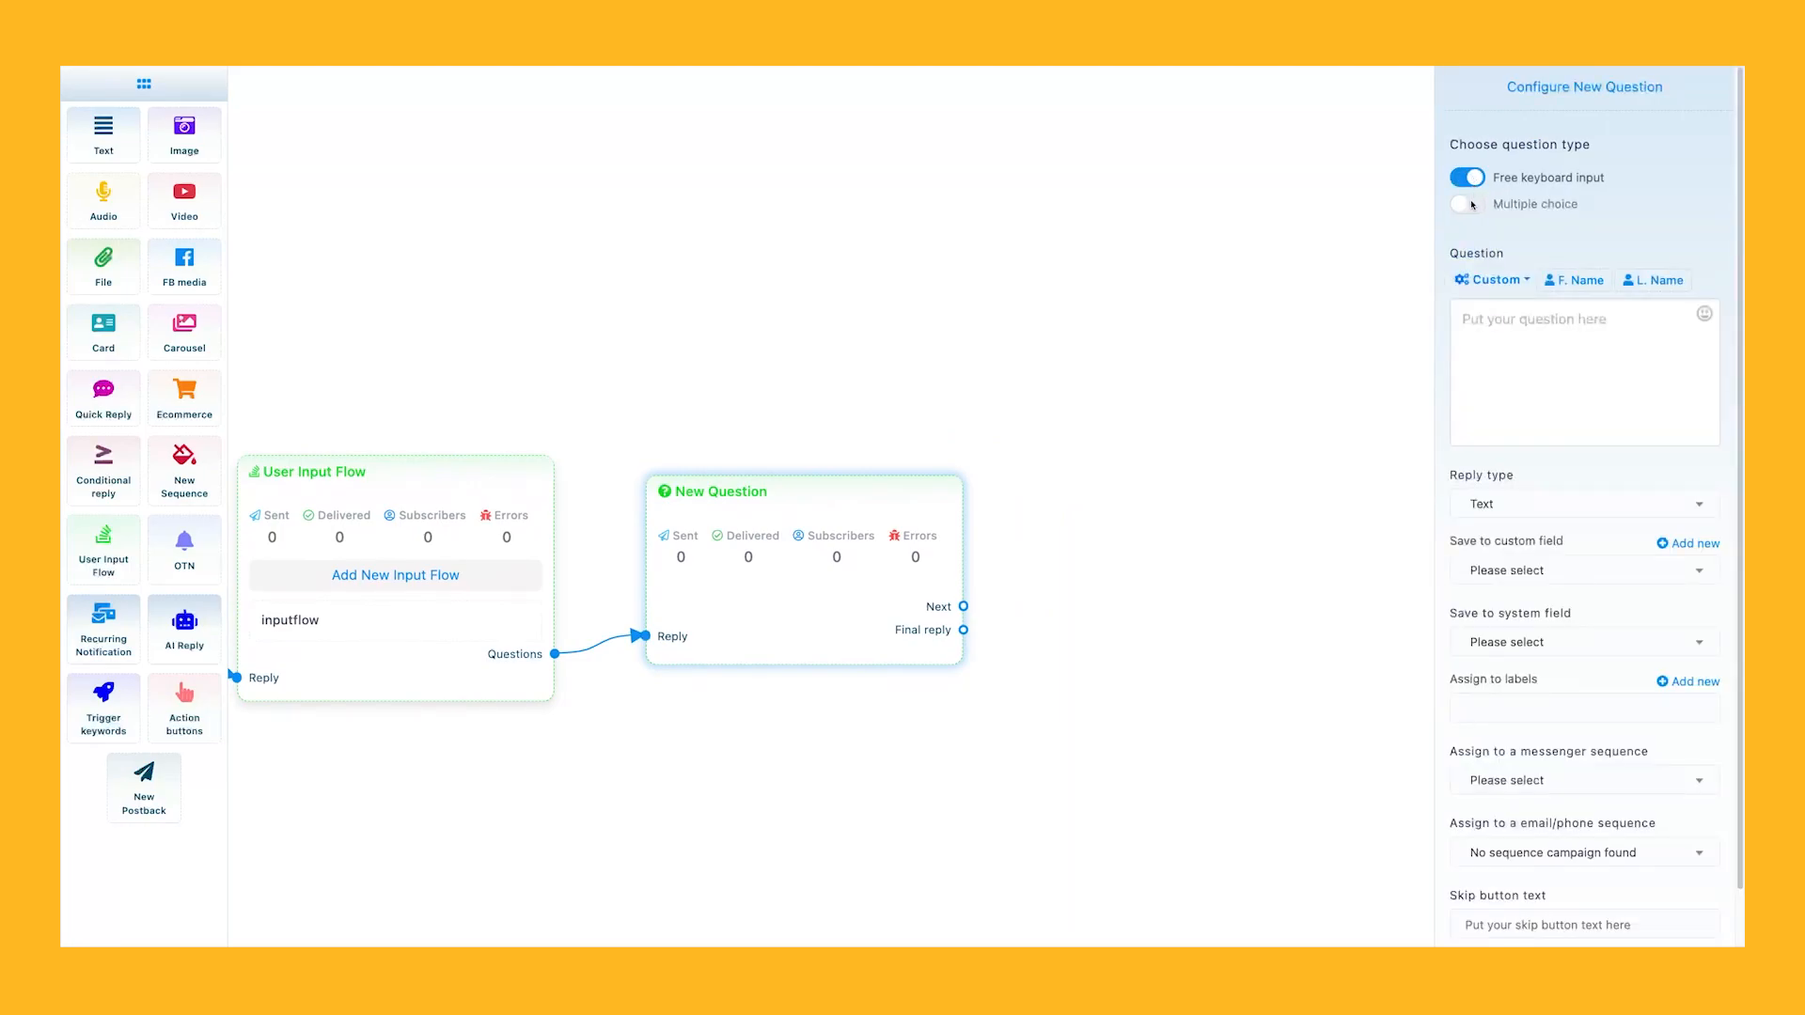
pyautogui.click(1472, 205)
pyautogui.click(1469, 180)
pyautogui.click(1497, 323)
pyautogui.scroll(-1, 1498, 323)
pyautogui.write('what is you')
pyautogui.press('BackSpace')
pyautogui.press('BackSpace')
pyautogui.press('BackSpace')
pyautogui.write('your age')
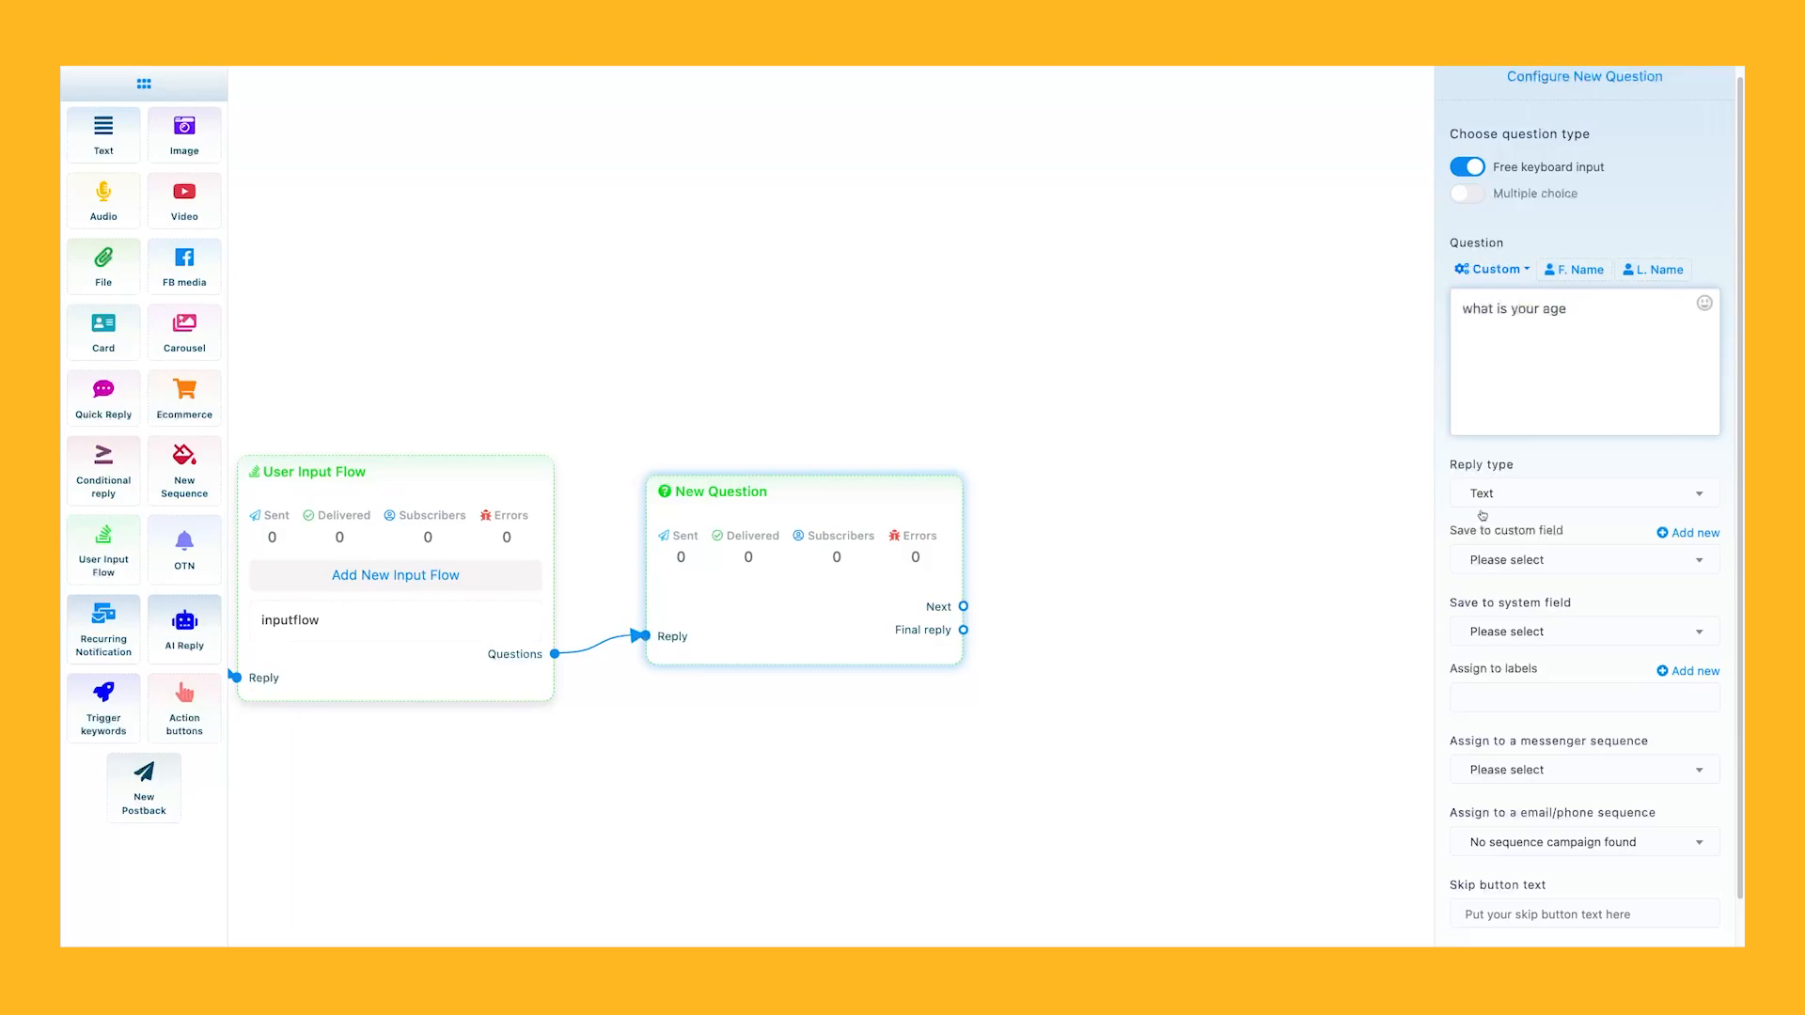
# Set the age question's reply type to Number.
pyautogui.click(1483, 506)
pyautogui.scroll(-3, 1508, 655)
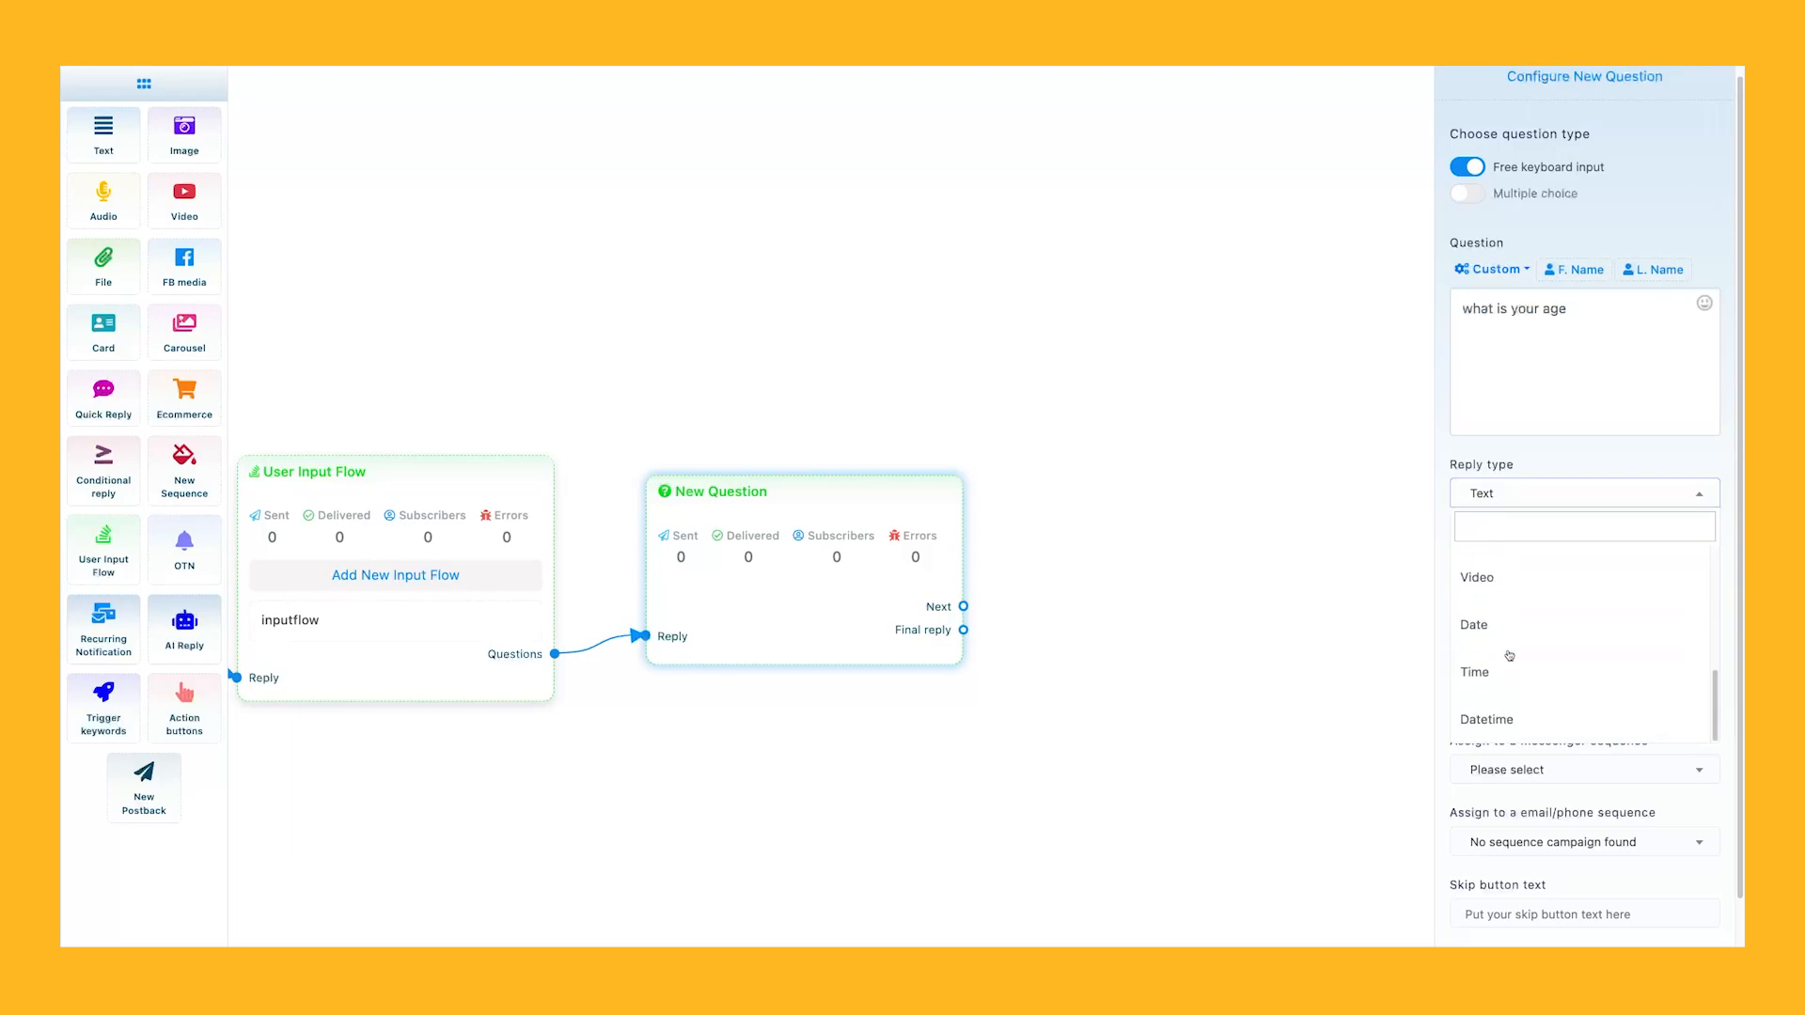
pyautogui.scroll(3, 1495, 639)
pyautogui.scroll(2, 1485, 595)
pyautogui.click(1494, 576)
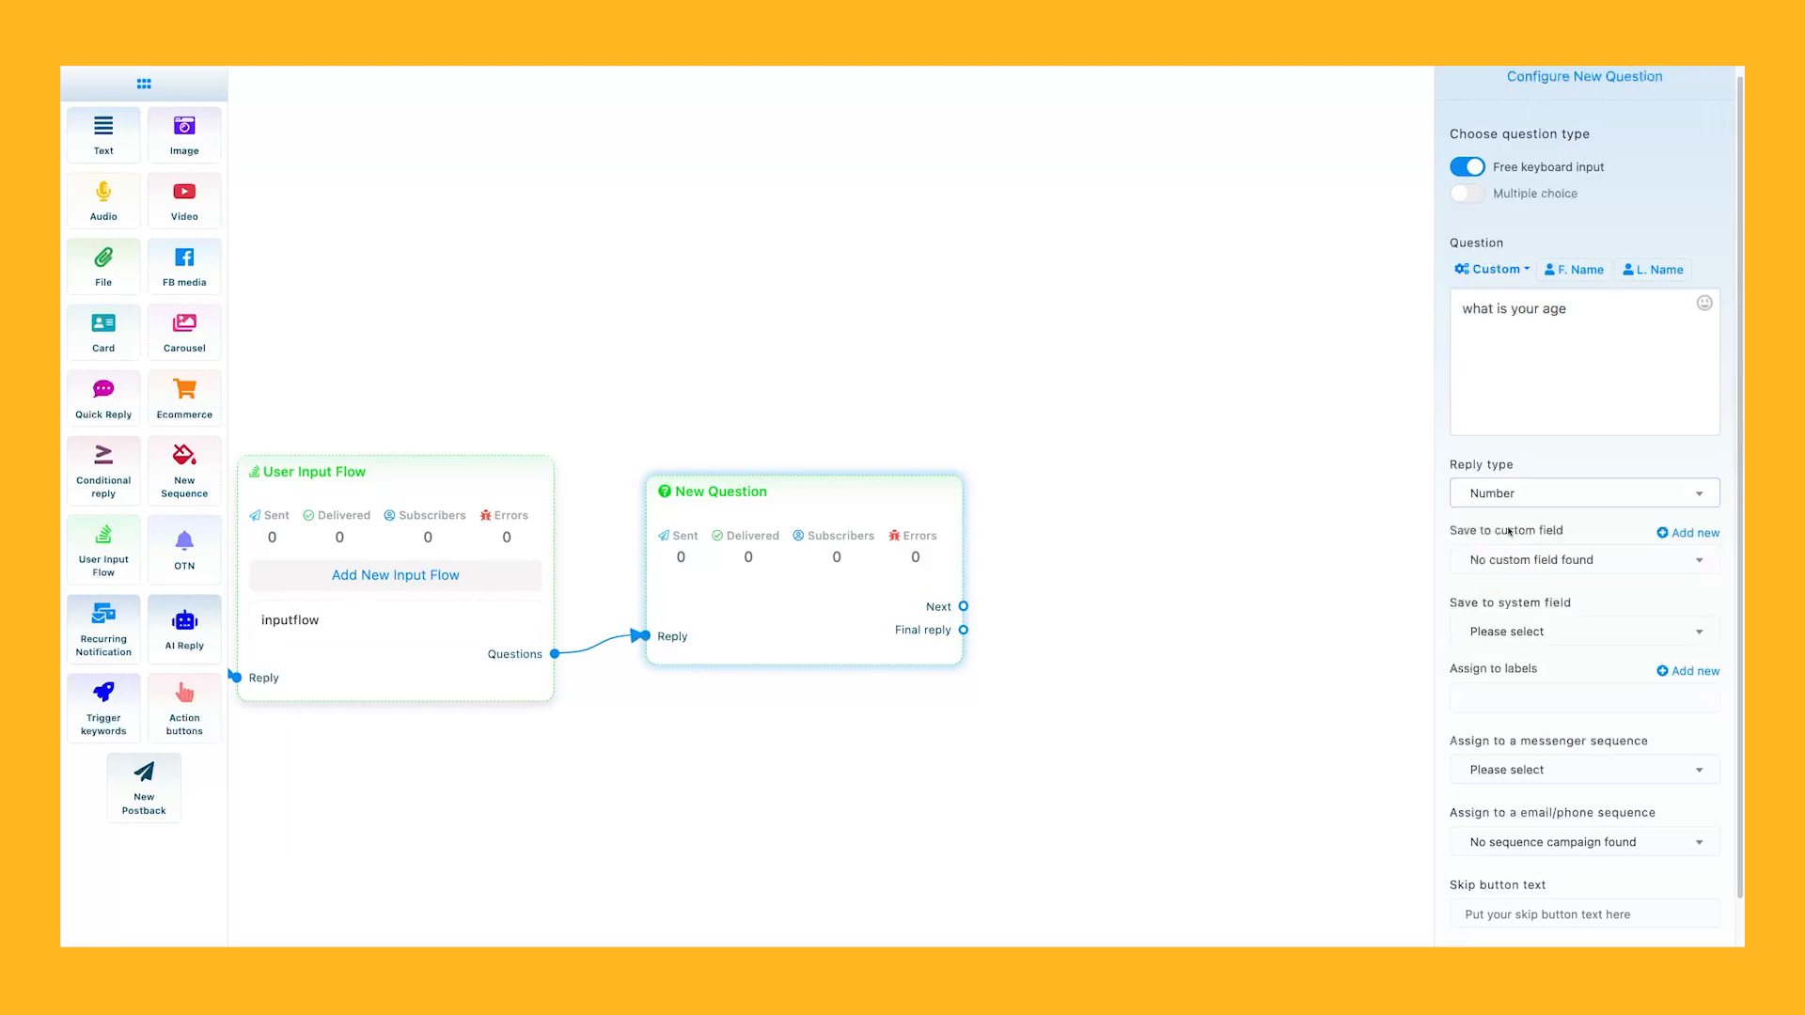
# Examine the custom field and system field choices for saving the age question's answer.
pyautogui.scroll(-1, 1509, 531)
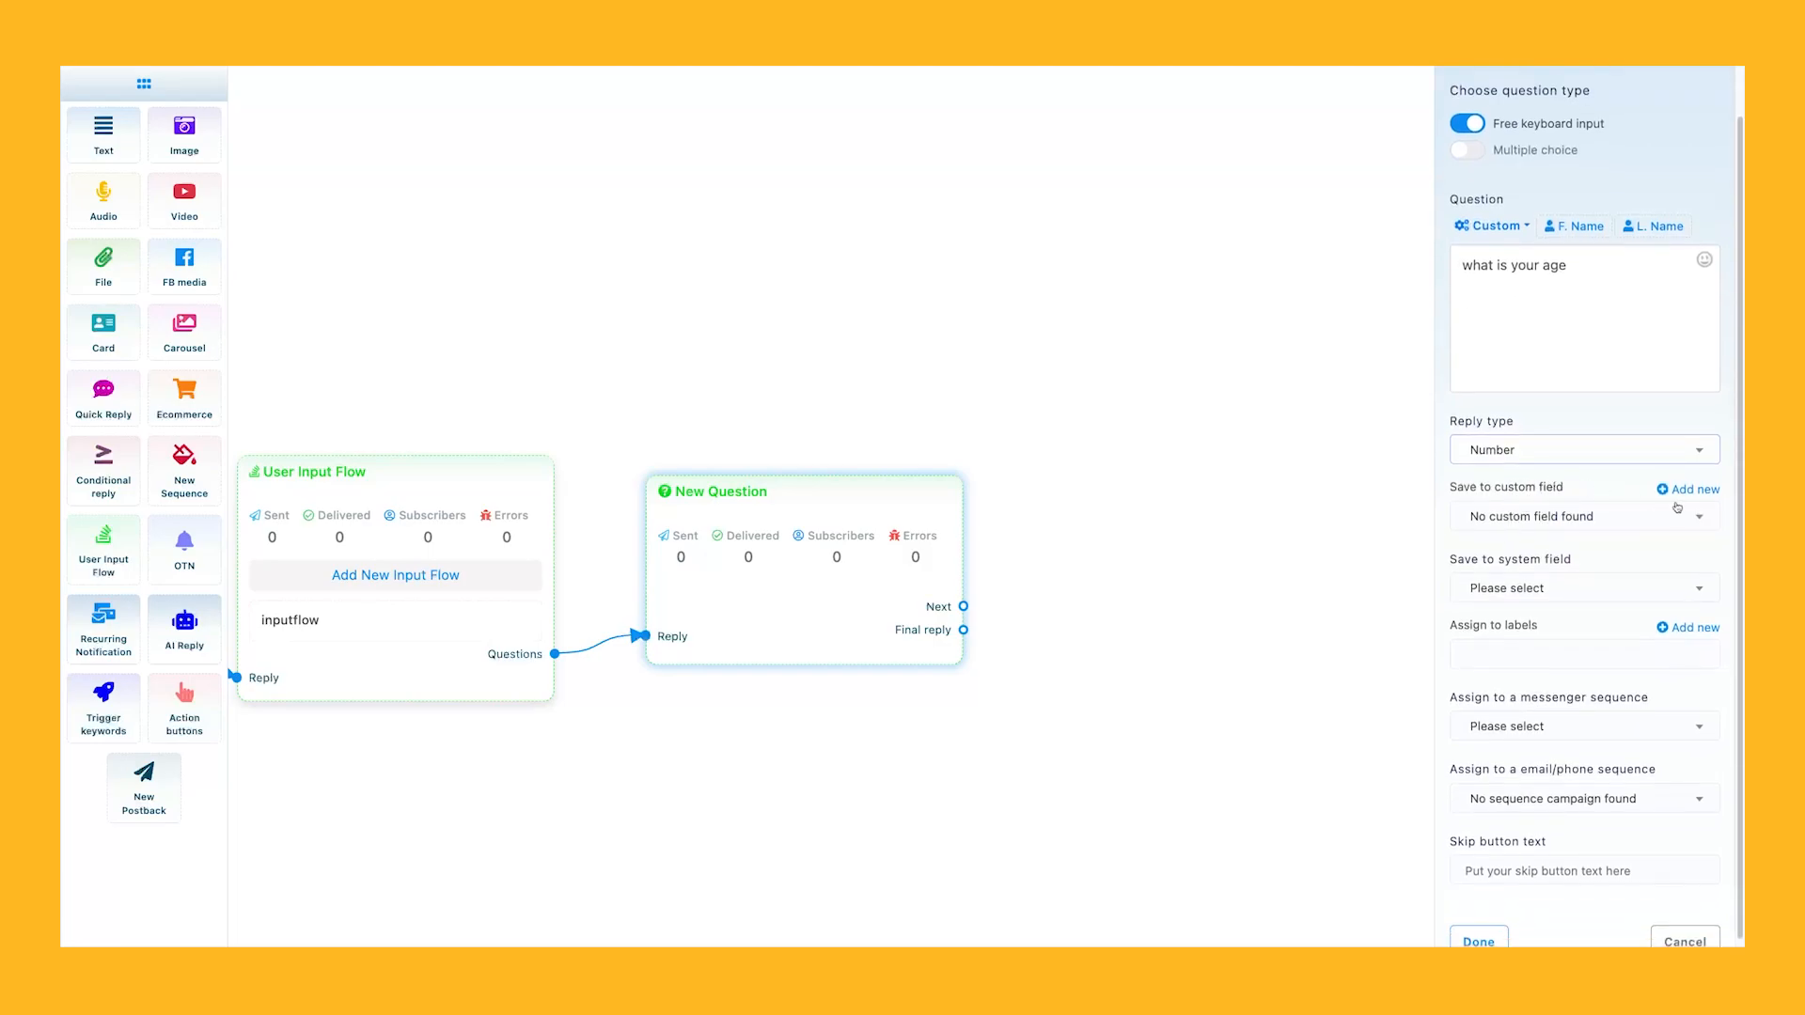
pyautogui.click(1535, 527)
pyautogui.click(1633, 507)
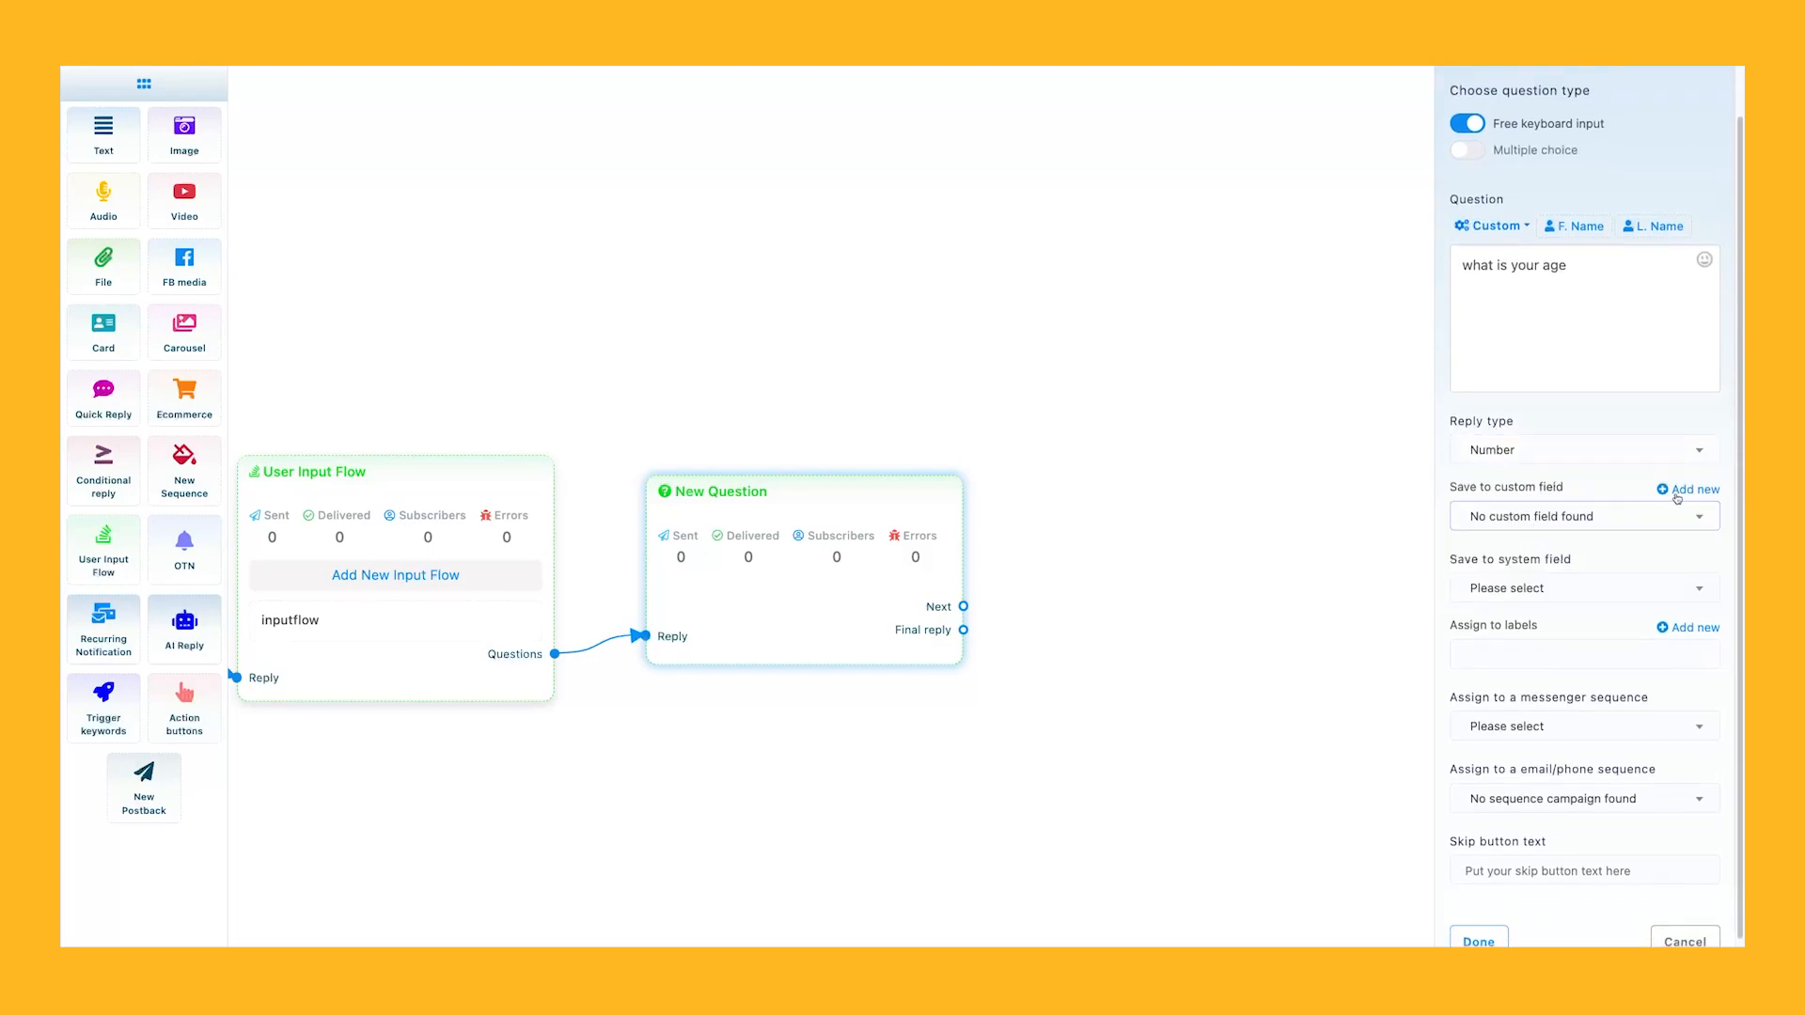
pyautogui.click(1556, 587)
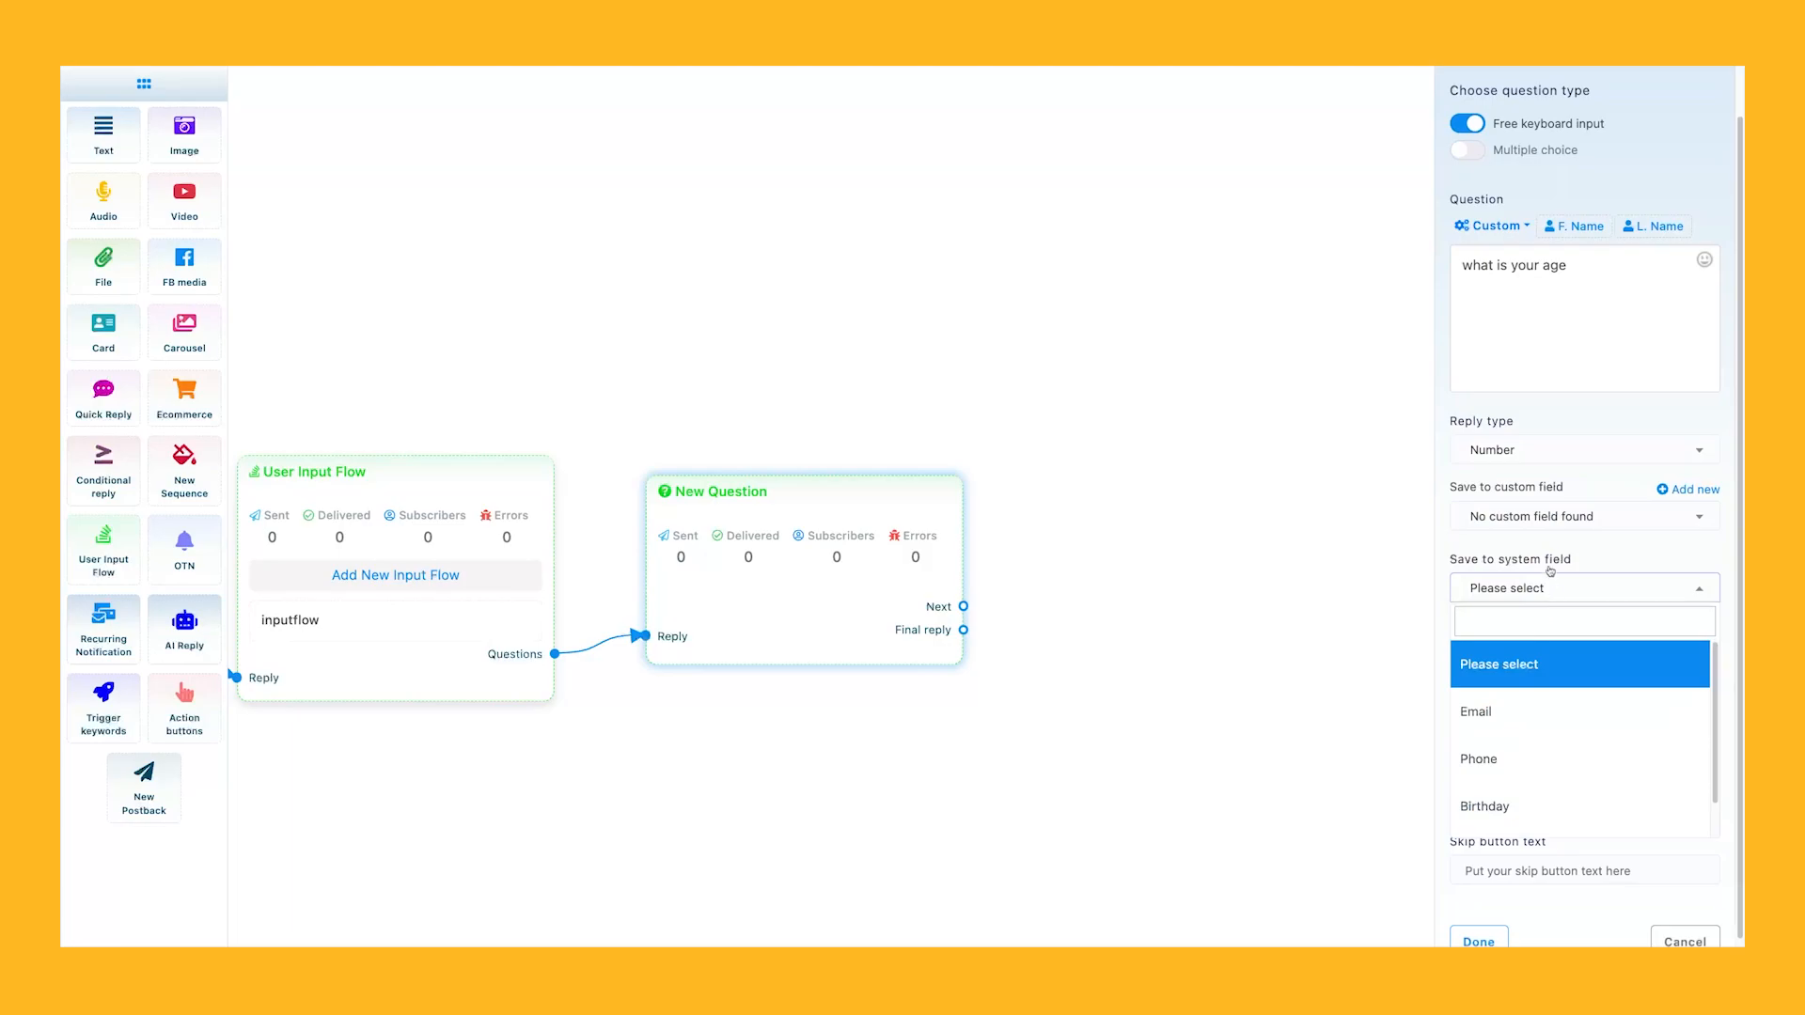
pyautogui.click(1547, 527)
pyautogui.click(1603, 520)
pyautogui.click(1603, 520)
pyautogui.click(1603, 520)
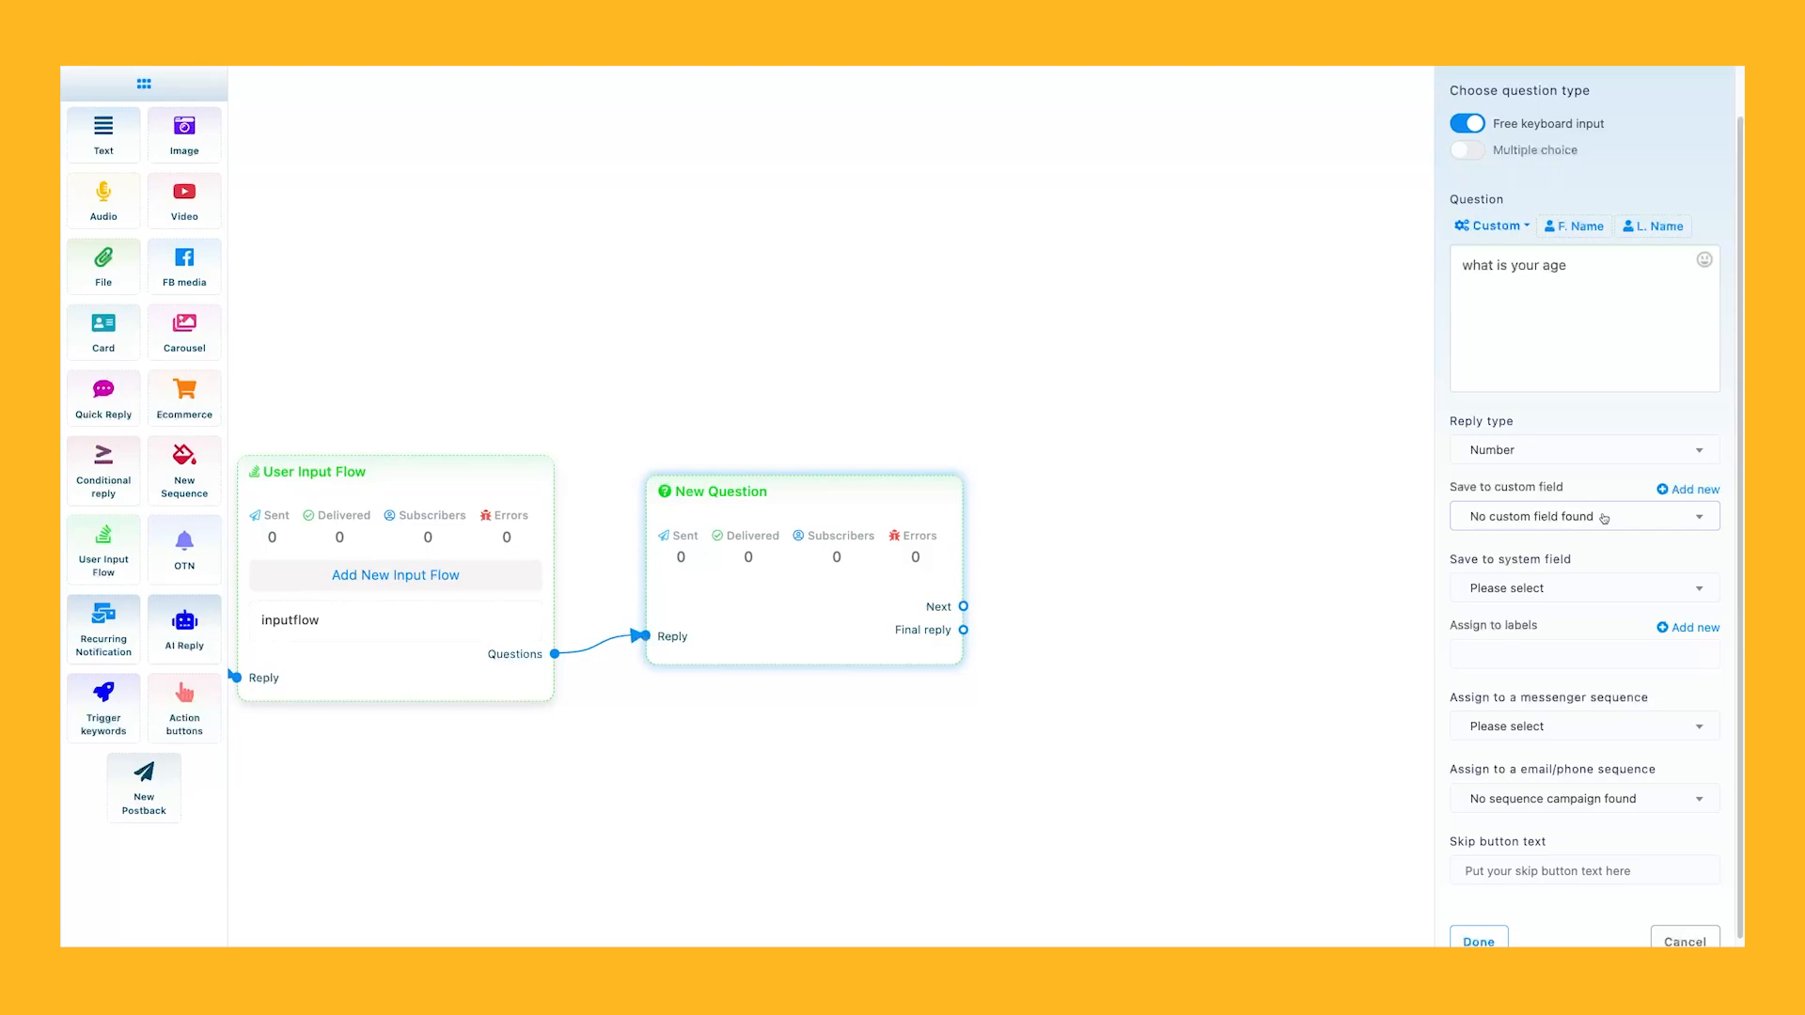
pyautogui.click(1553, 590)
pyautogui.scroll(-1, 1539, 742)
pyautogui.click(1537, 584)
pyautogui.click(1630, 515)
# Create a custom field named "age" with reply type Number and save it.
pyautogui.click(1678, 490)
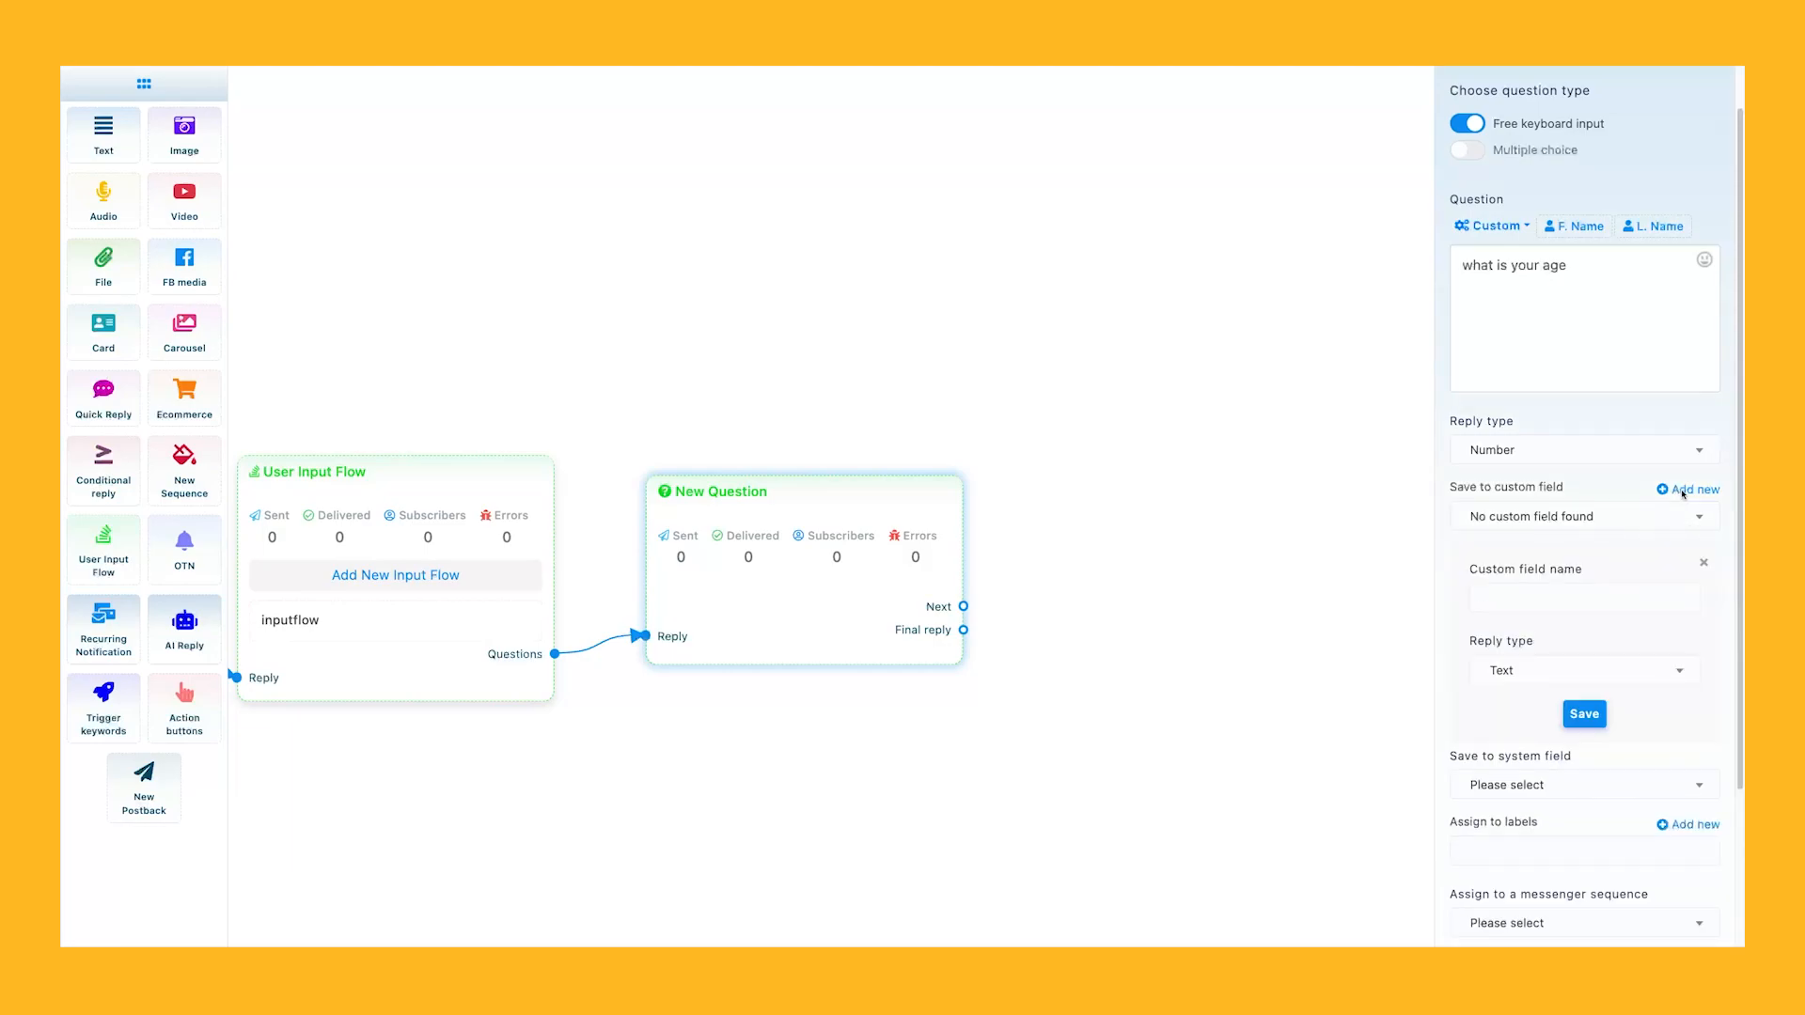
pyautogui.click(1531, 595)
pyautogui.click(1551, 634)
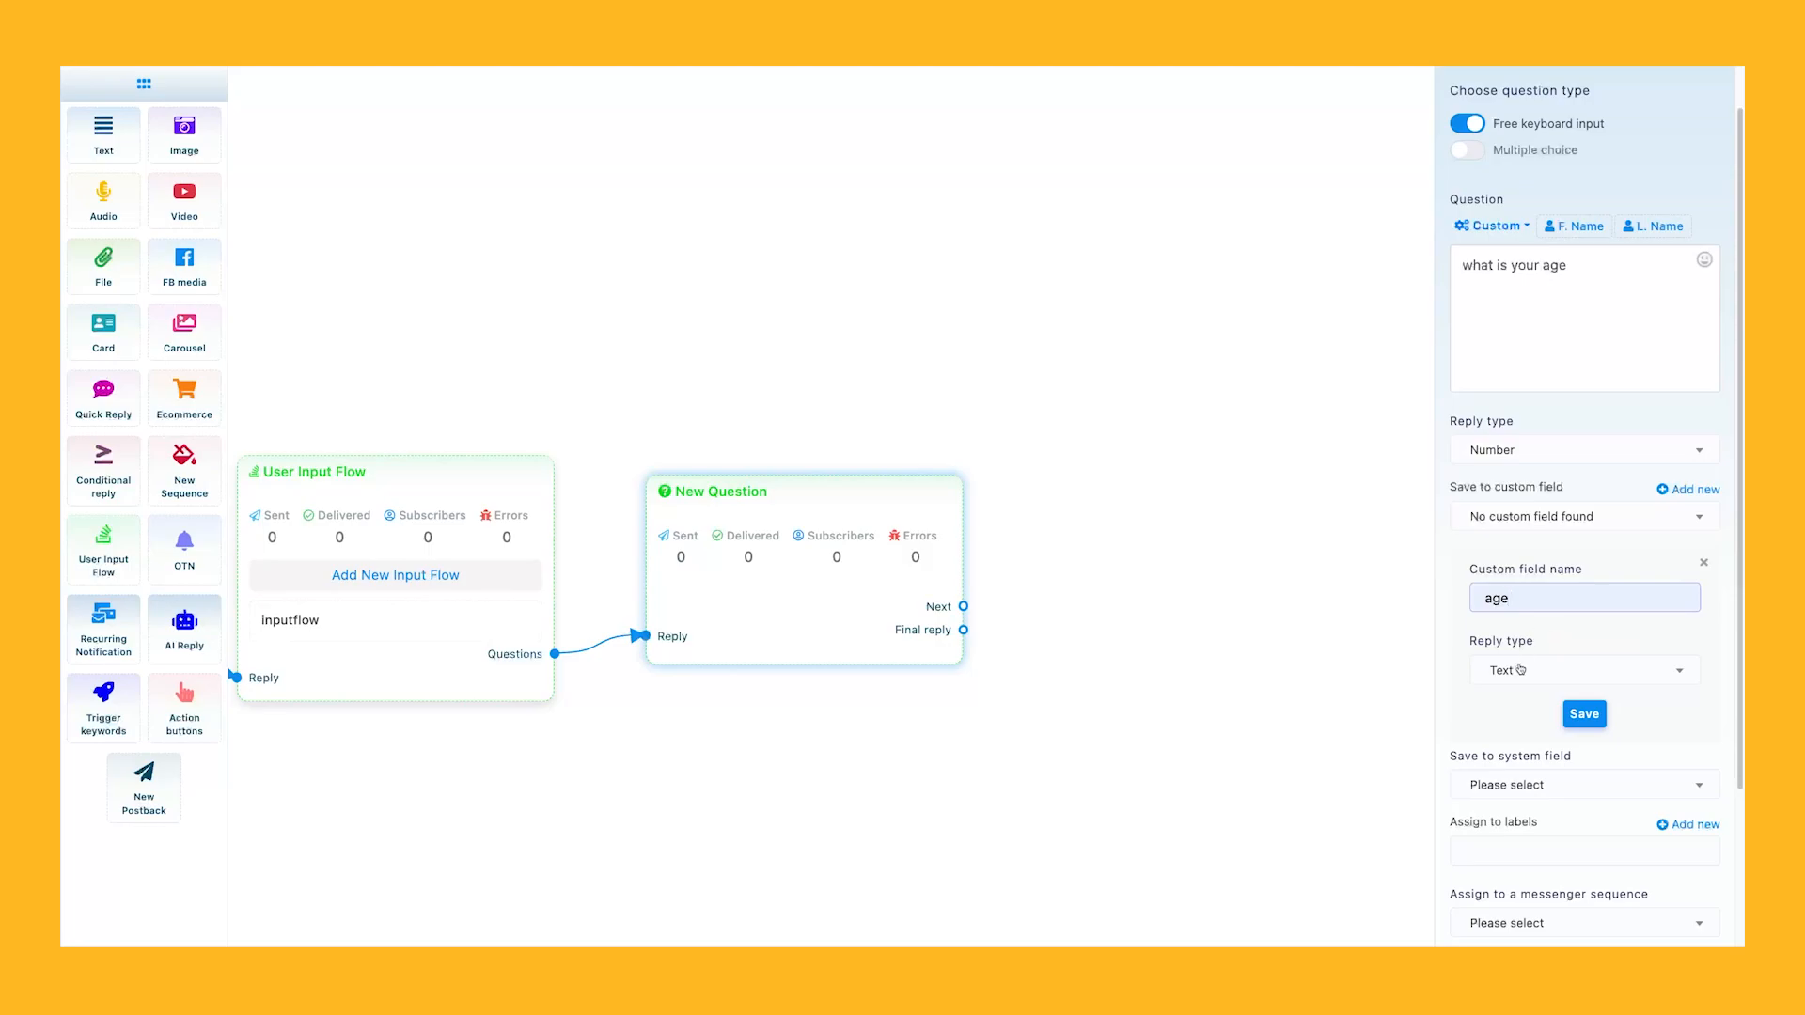
pyautogui.click(1520, 671)
pyautogui.click(1518, 883)
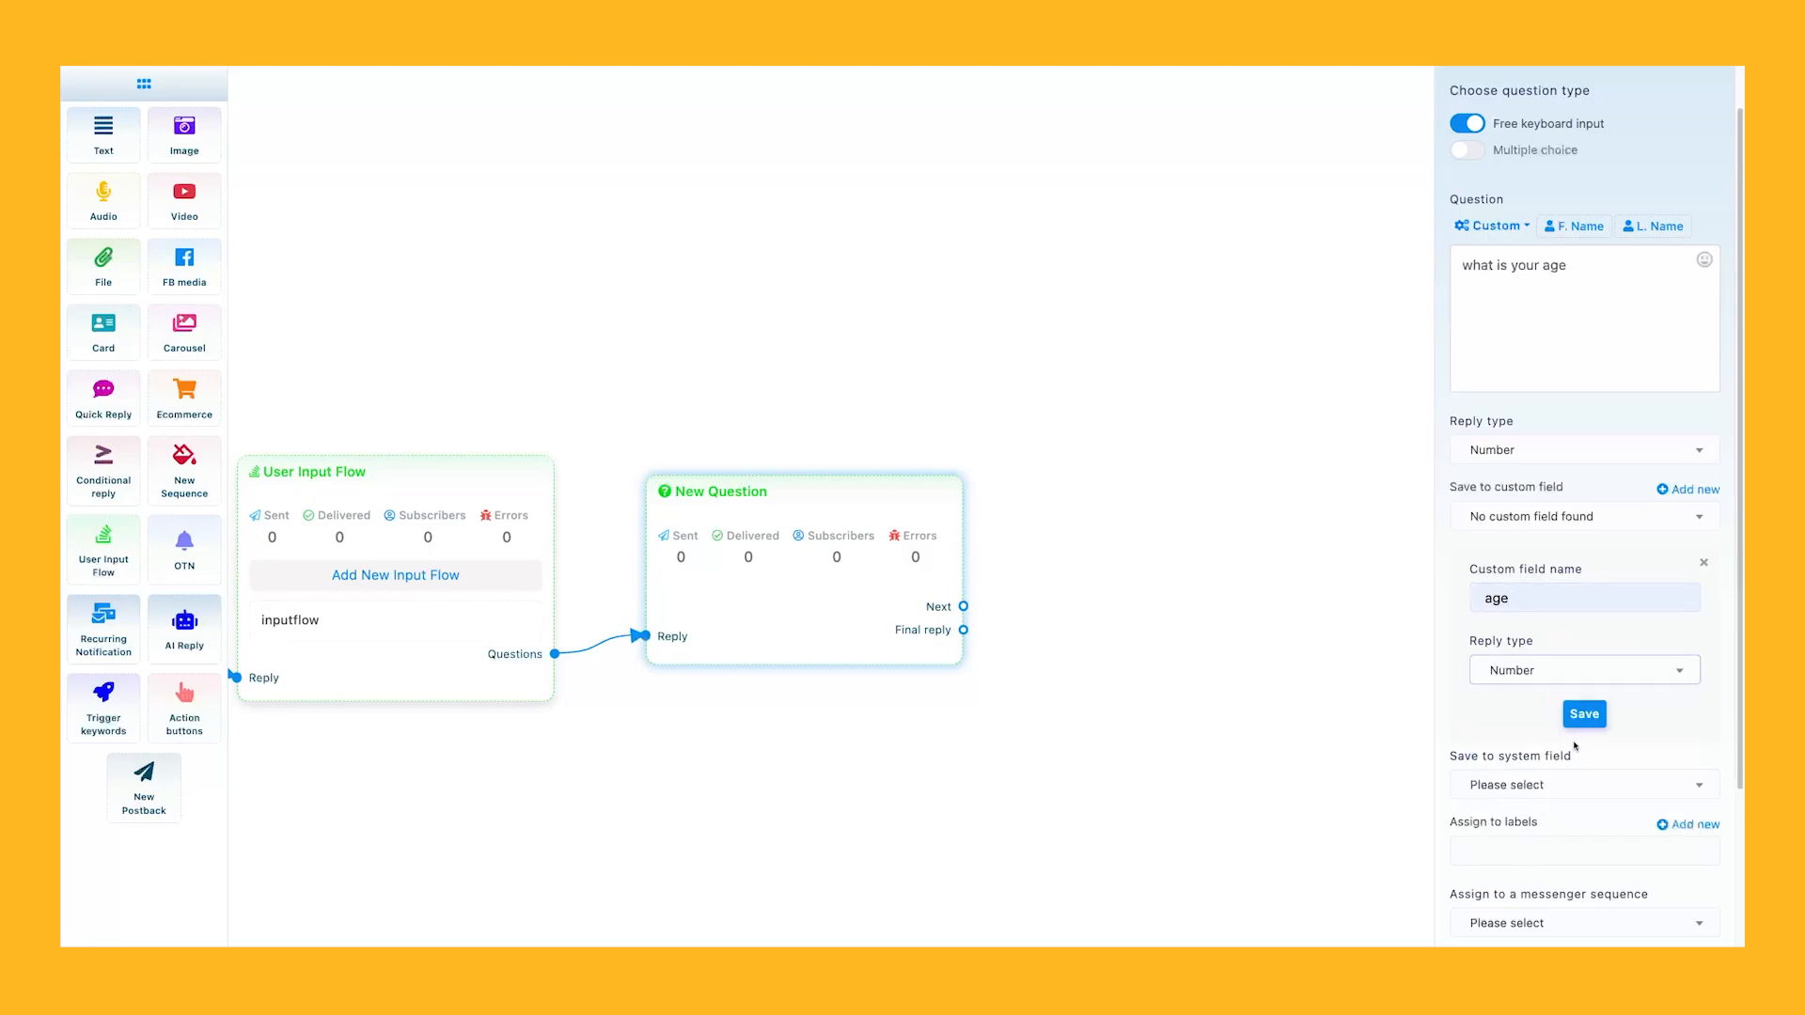
pyautogui.click(1523, 669)
pyautogui.click(1514, 901)
pyautogui.click(1586, 716)
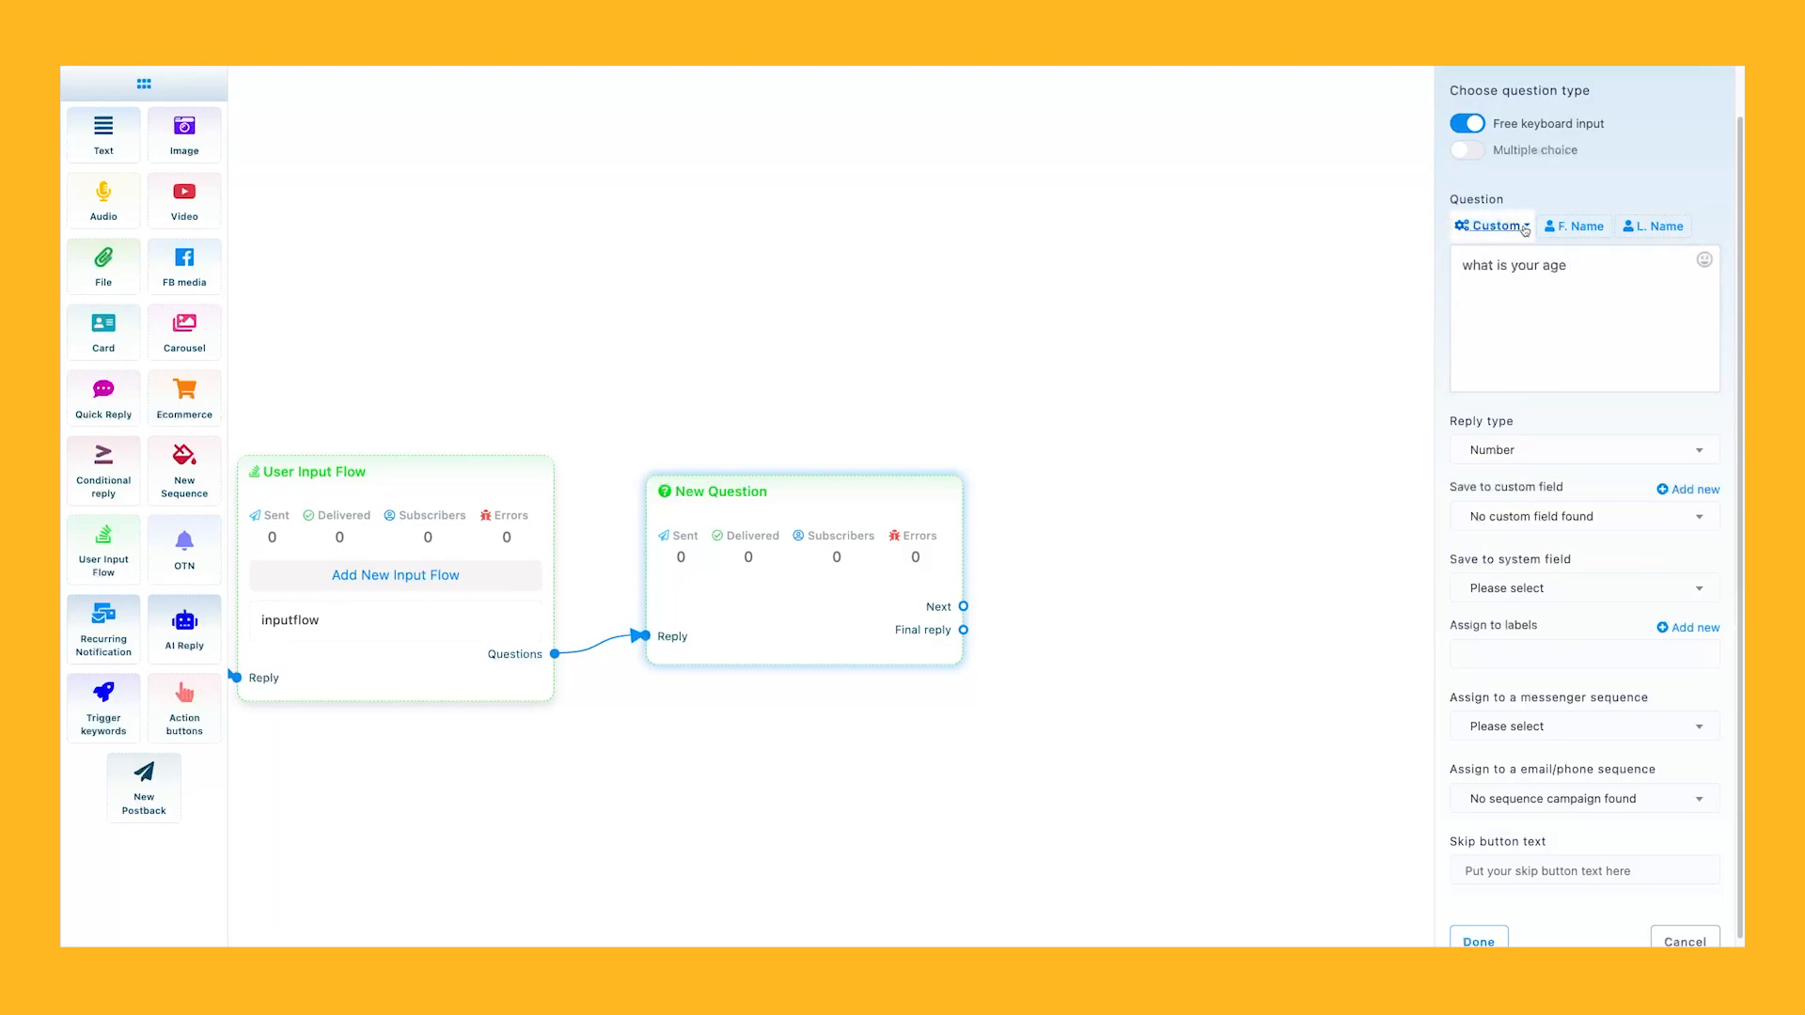
# Save the question's answer to the age custom field and assign the "ig" label.
pyautogui.click(1555, 519)
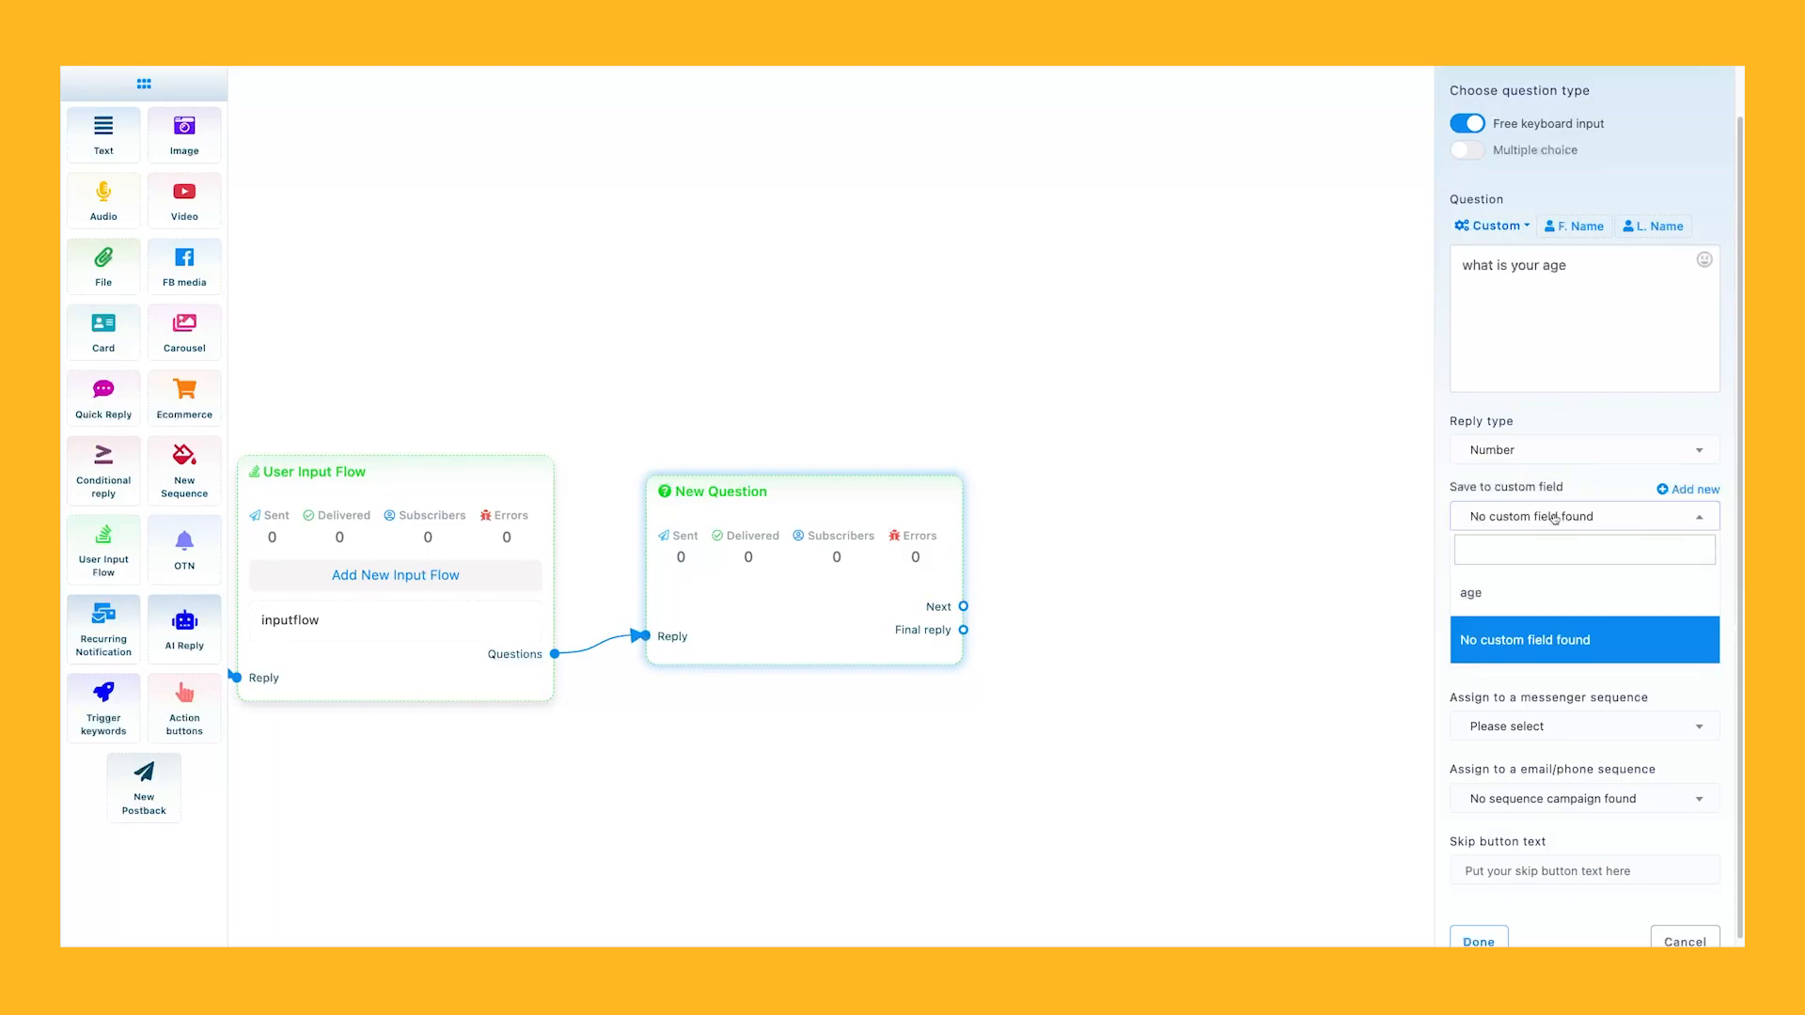
pyautogui.click(1530, 594)
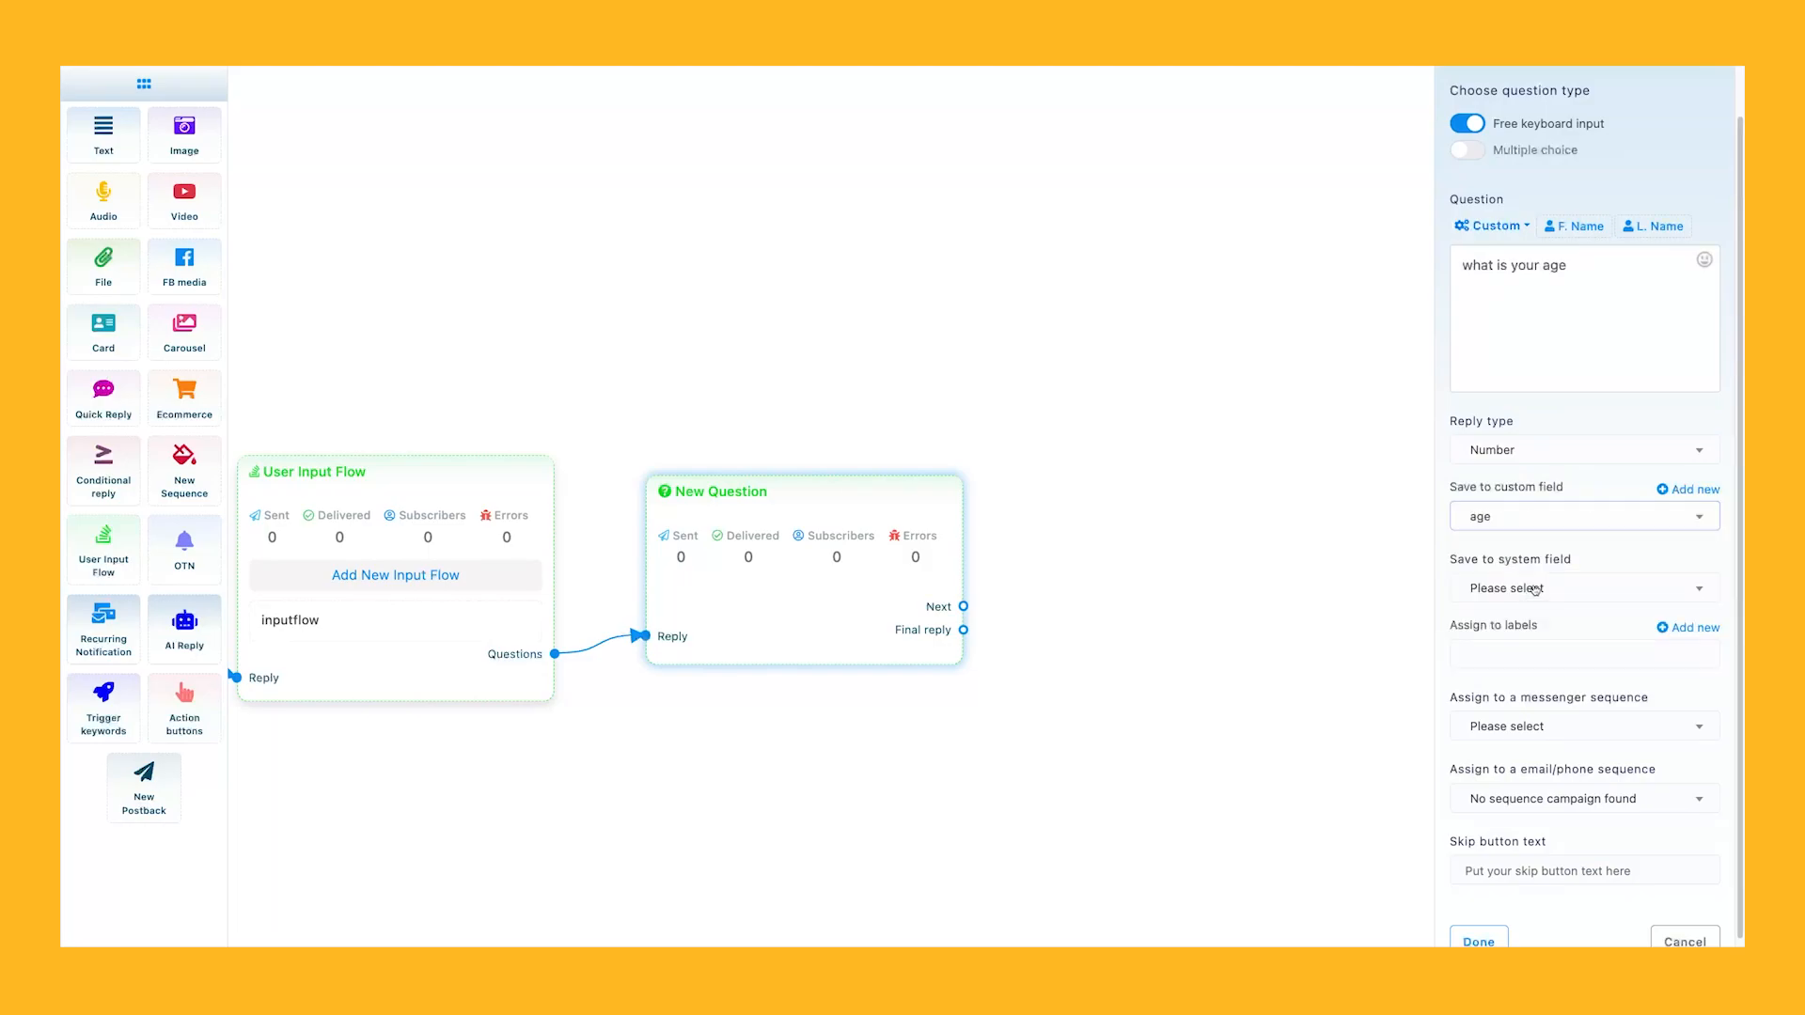
pyautogui.click(1533, 660)
pyautogui.click(1534, 656)
pyautogui.click(1530, 657)
pyautogui.click(1520, 684)
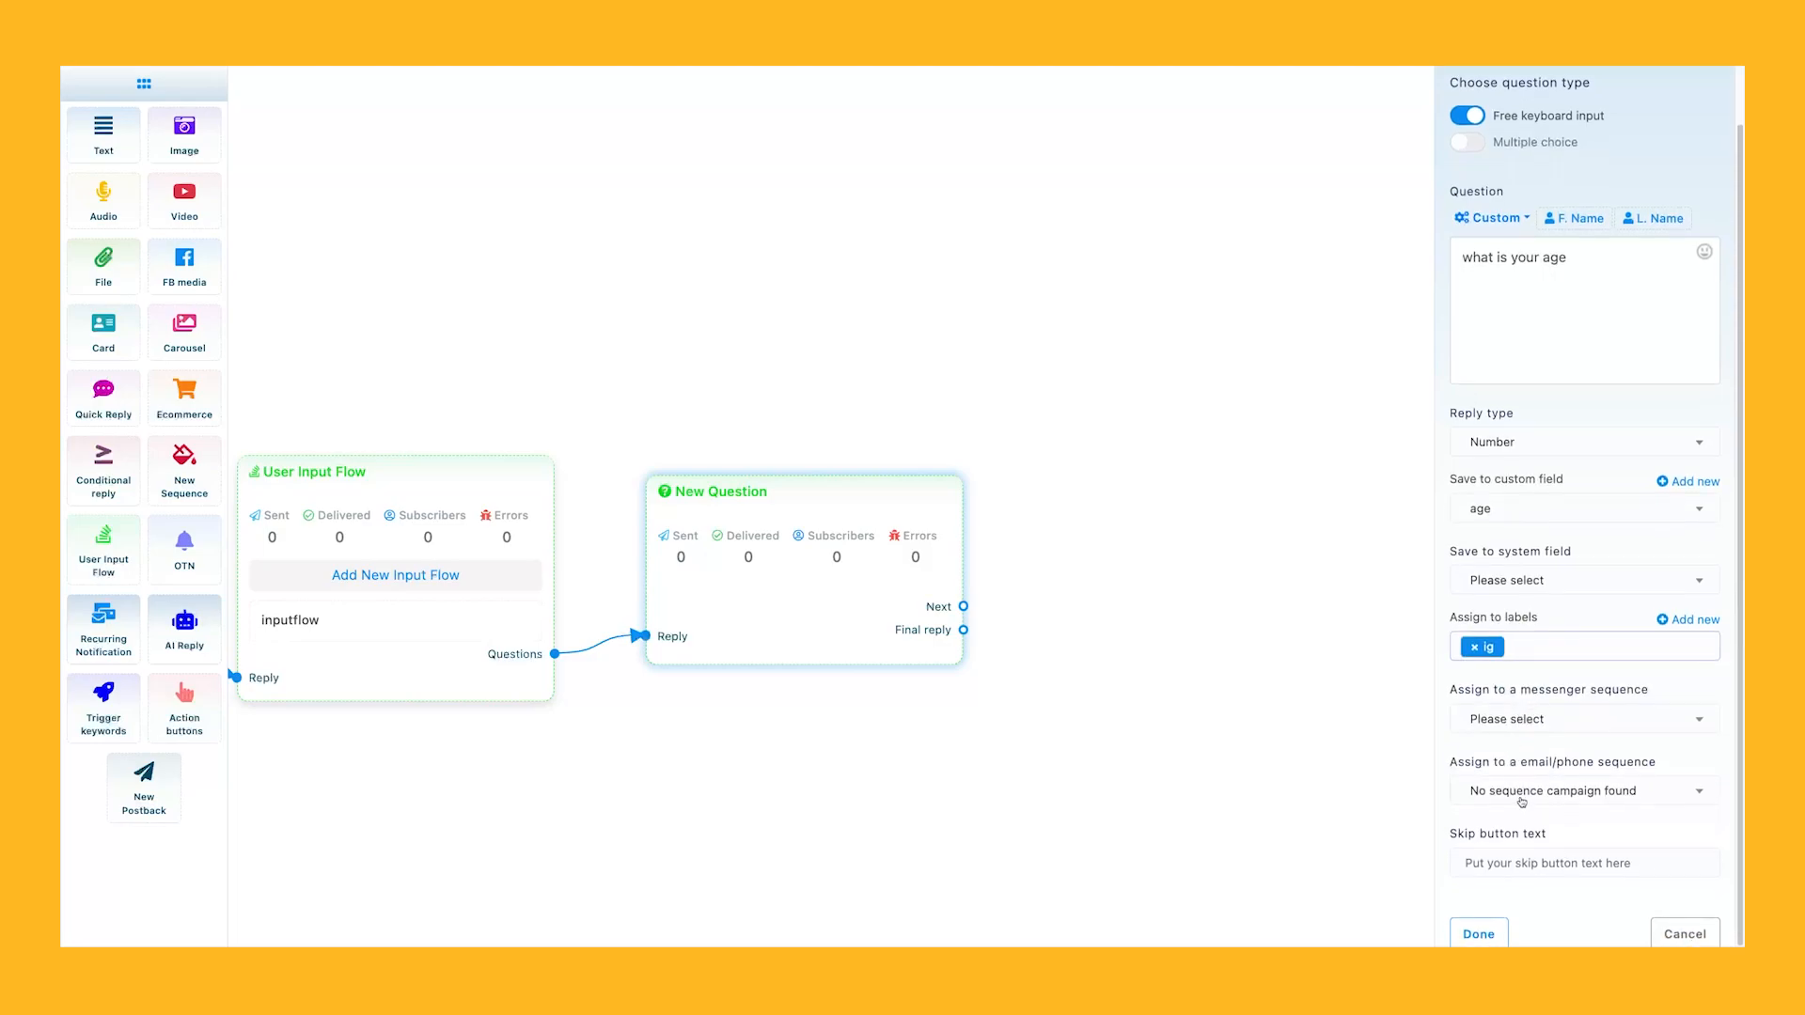
# Check the question's sequence choices, leave the skip button text empty and apply the question settings.
pyautogui.click(1504, 722)
pyautogui.click(1505, 723)
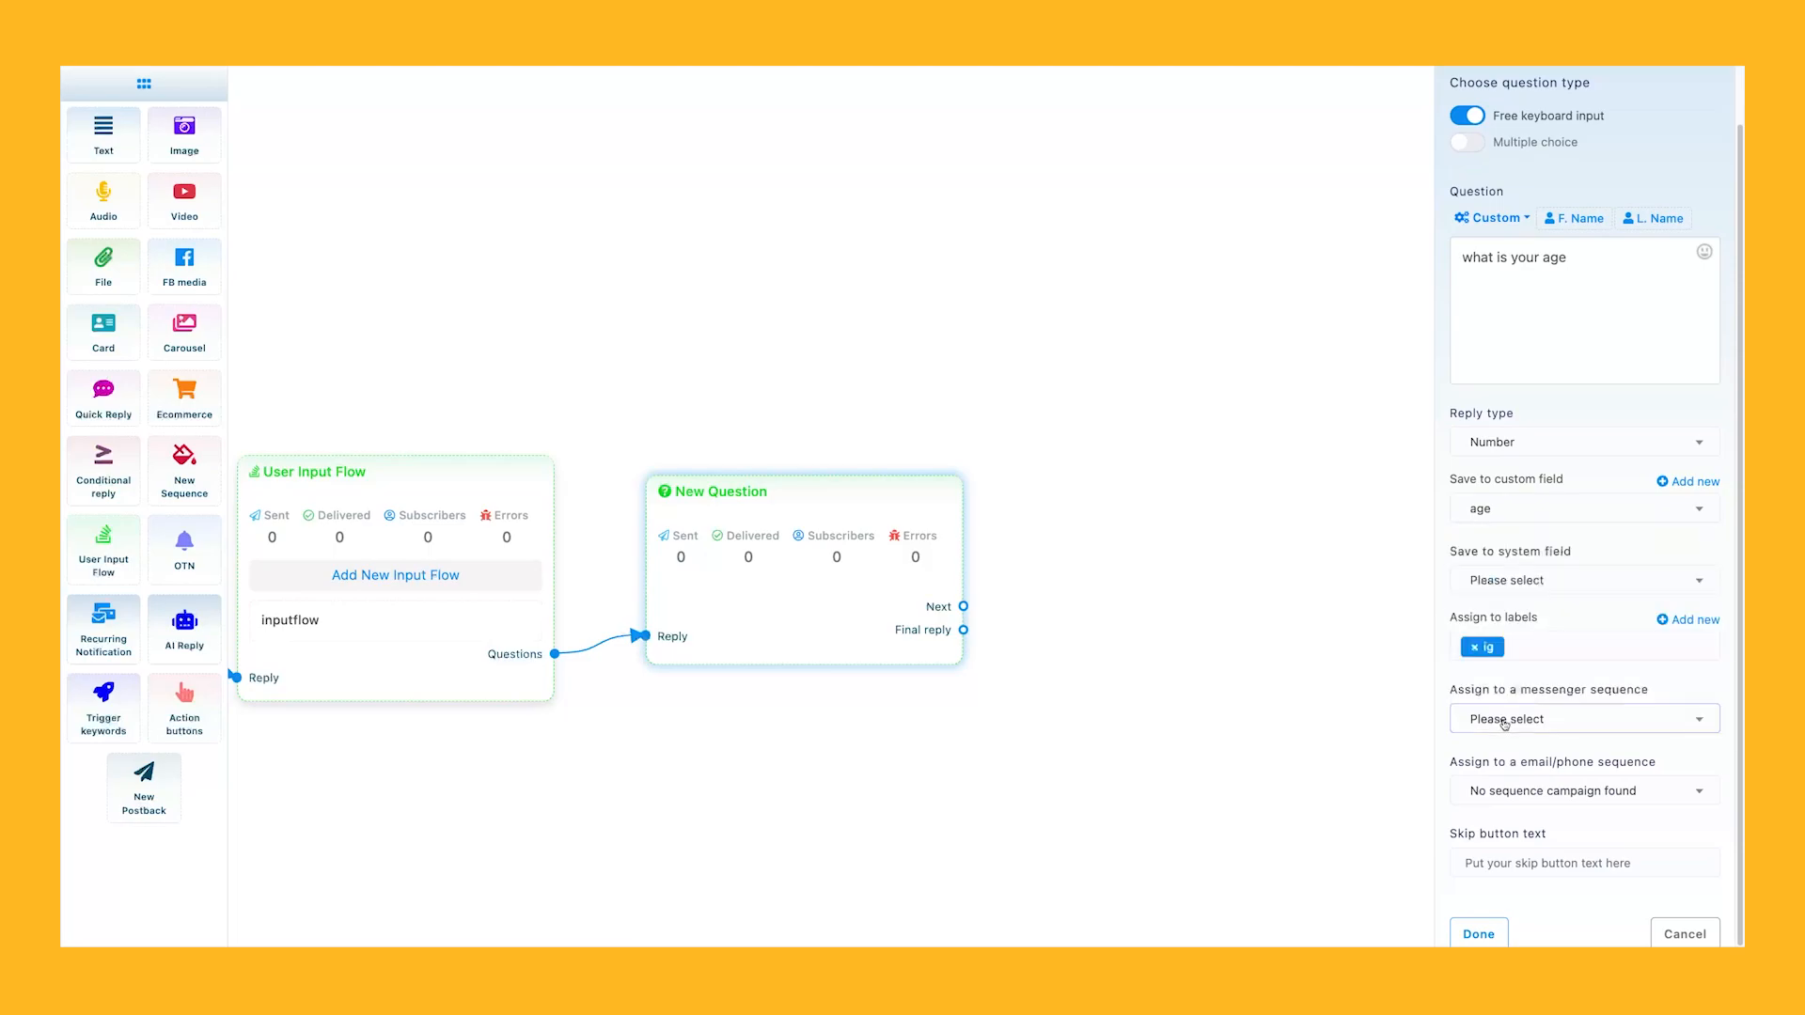
pyautogui.click(1516, 788)
pyautogui.click(1515, 788)
pyautogui.click(1485, 857)
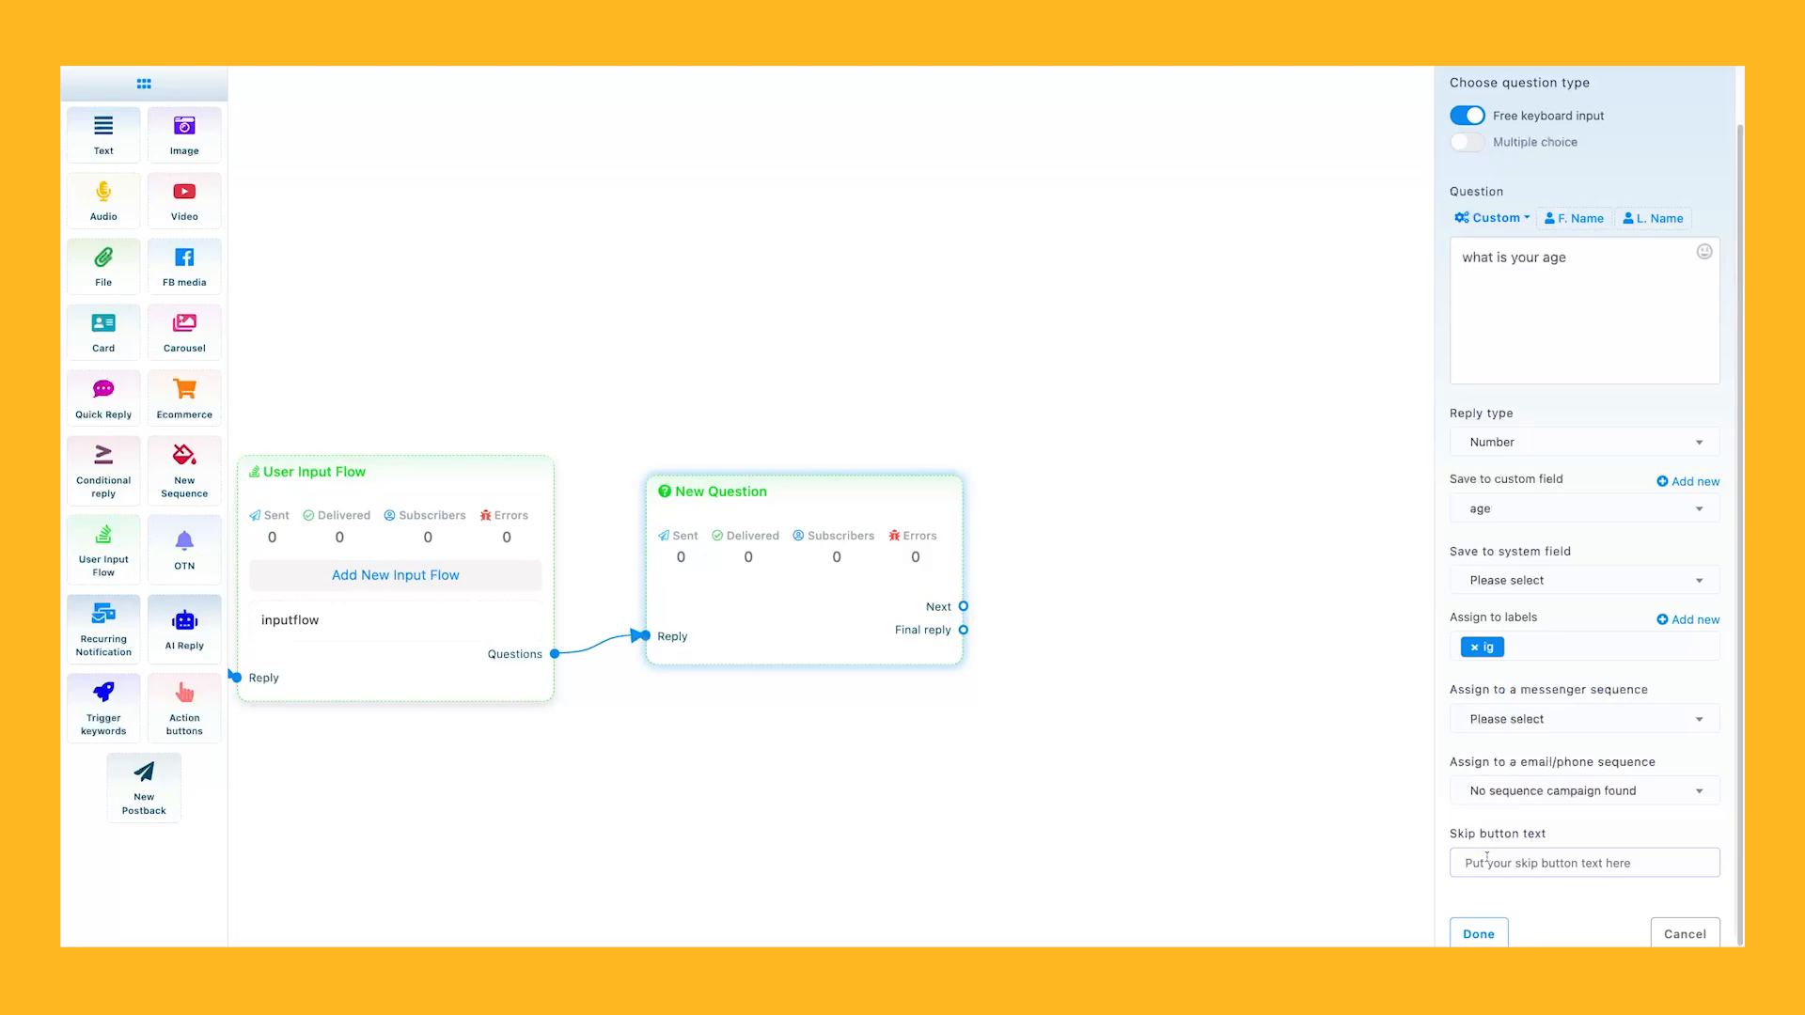
pyautogui.click(1471, 931)
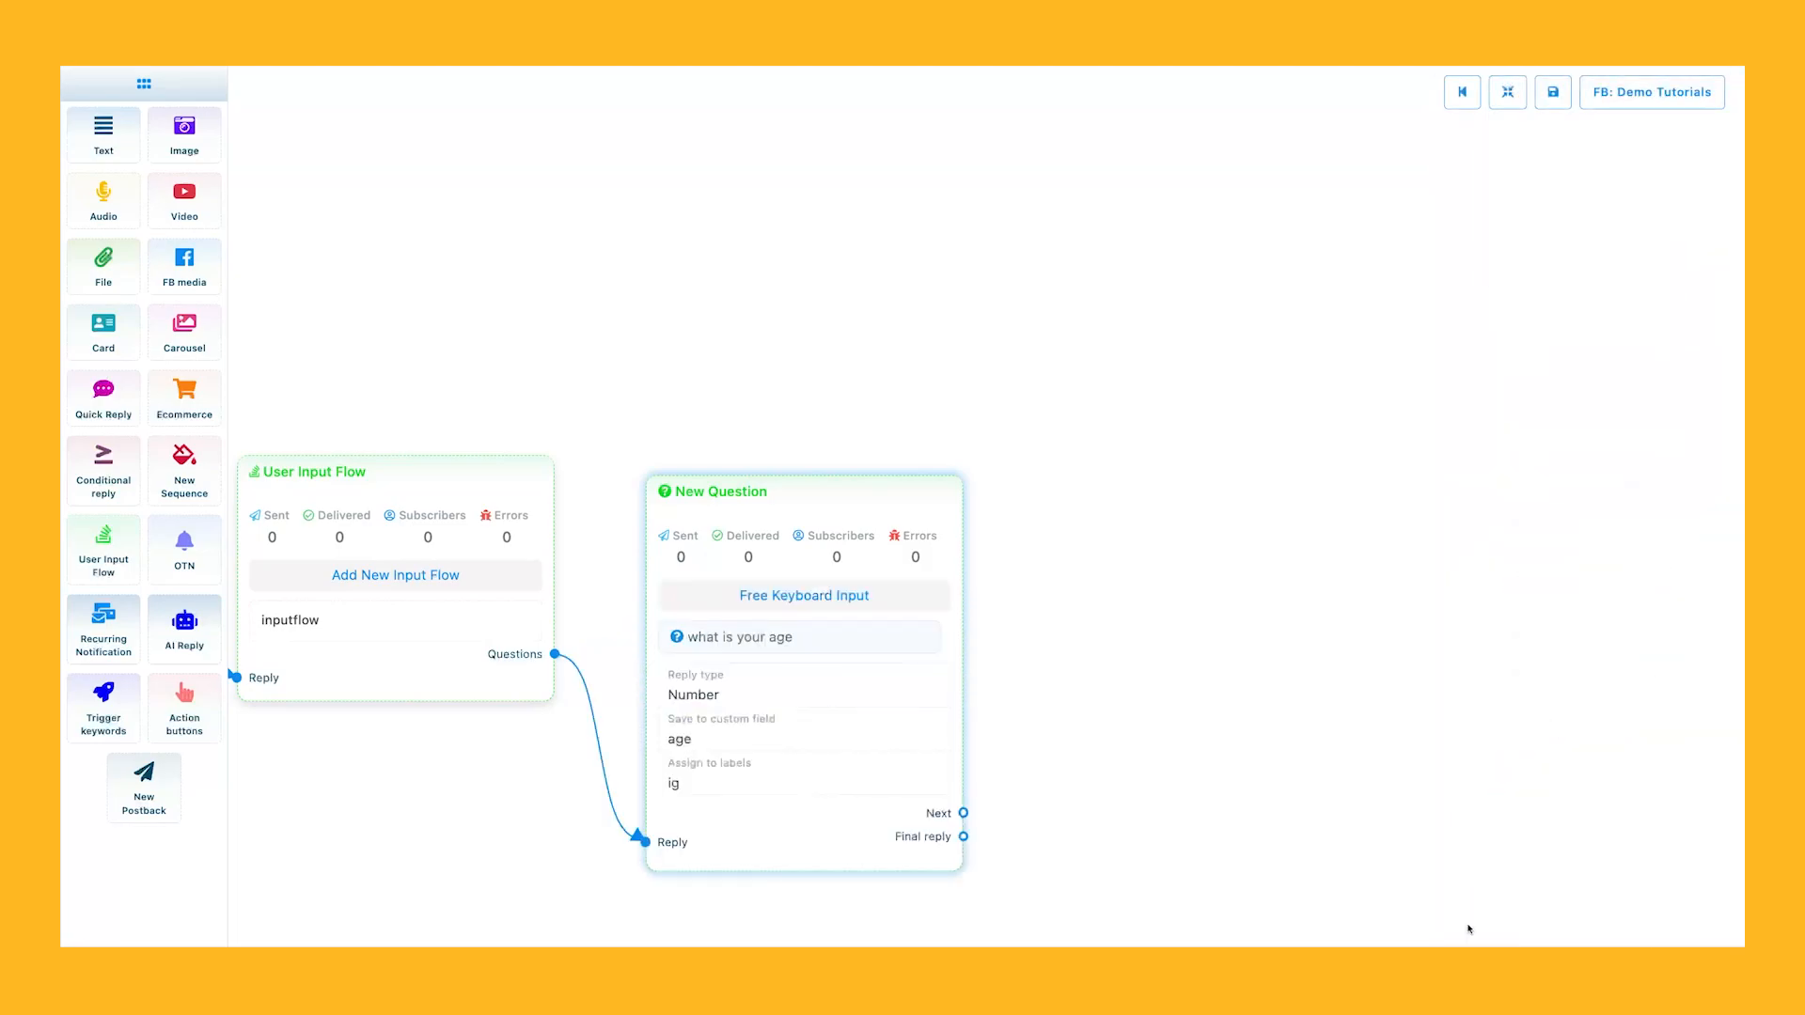
# Add a second question after the age question, make it Multiple choice and enter "type of blood" as the question.
pyautogui.moveTo(945, 782); pyautogui.dragTo(1151, 515)
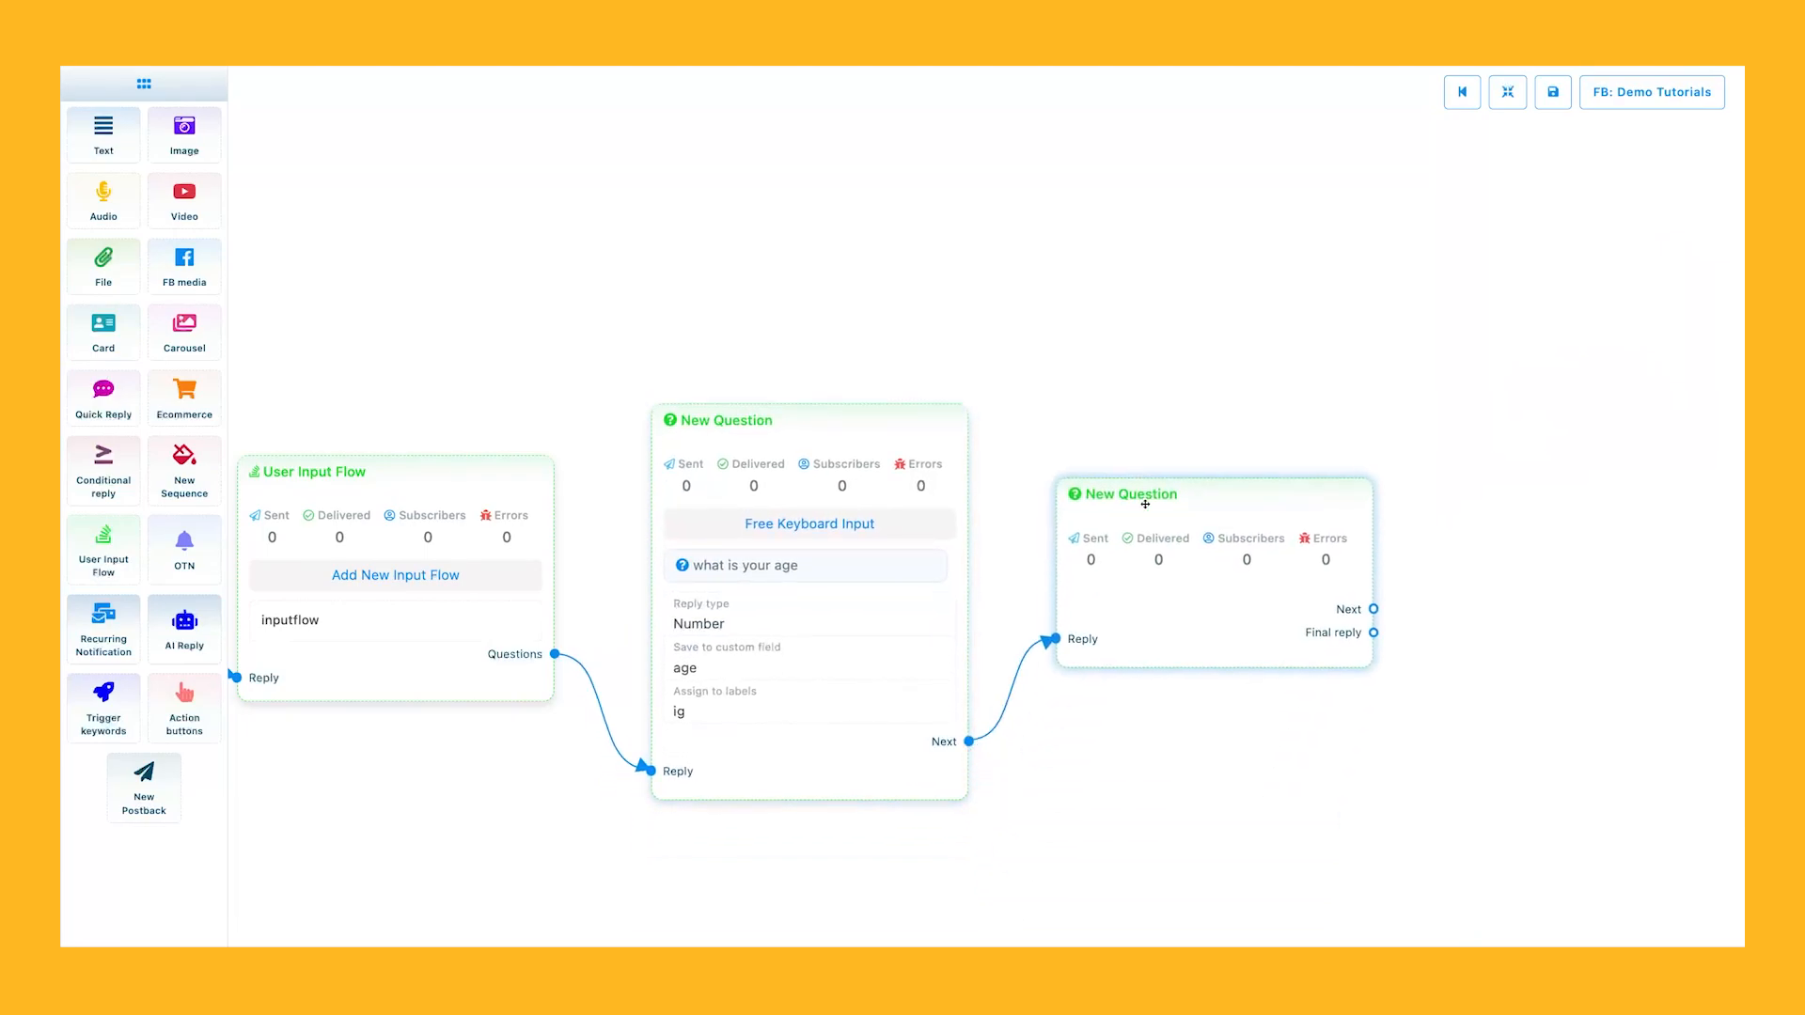
pyautogui.doubleClick(1152, 518)
pyautogui.click(1483, 204)
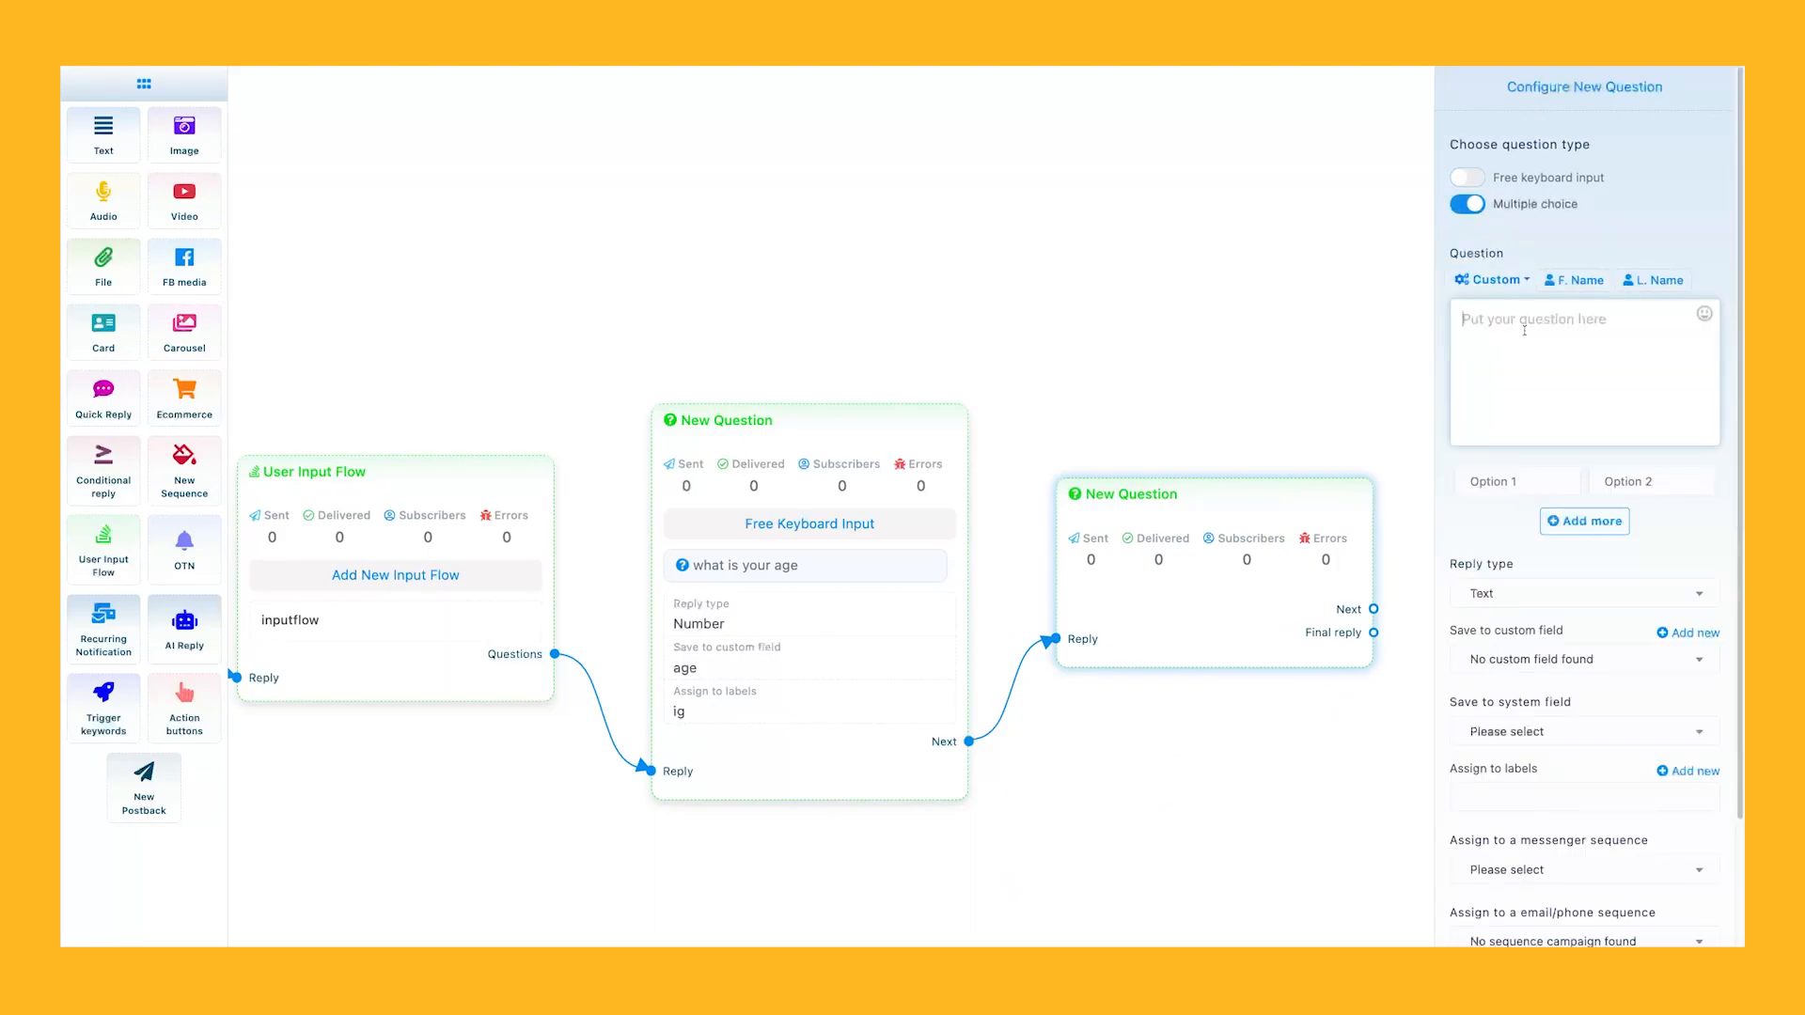
pyautogui.write('type of blood')
pyautogui.hotkey('ctrl', 'a')
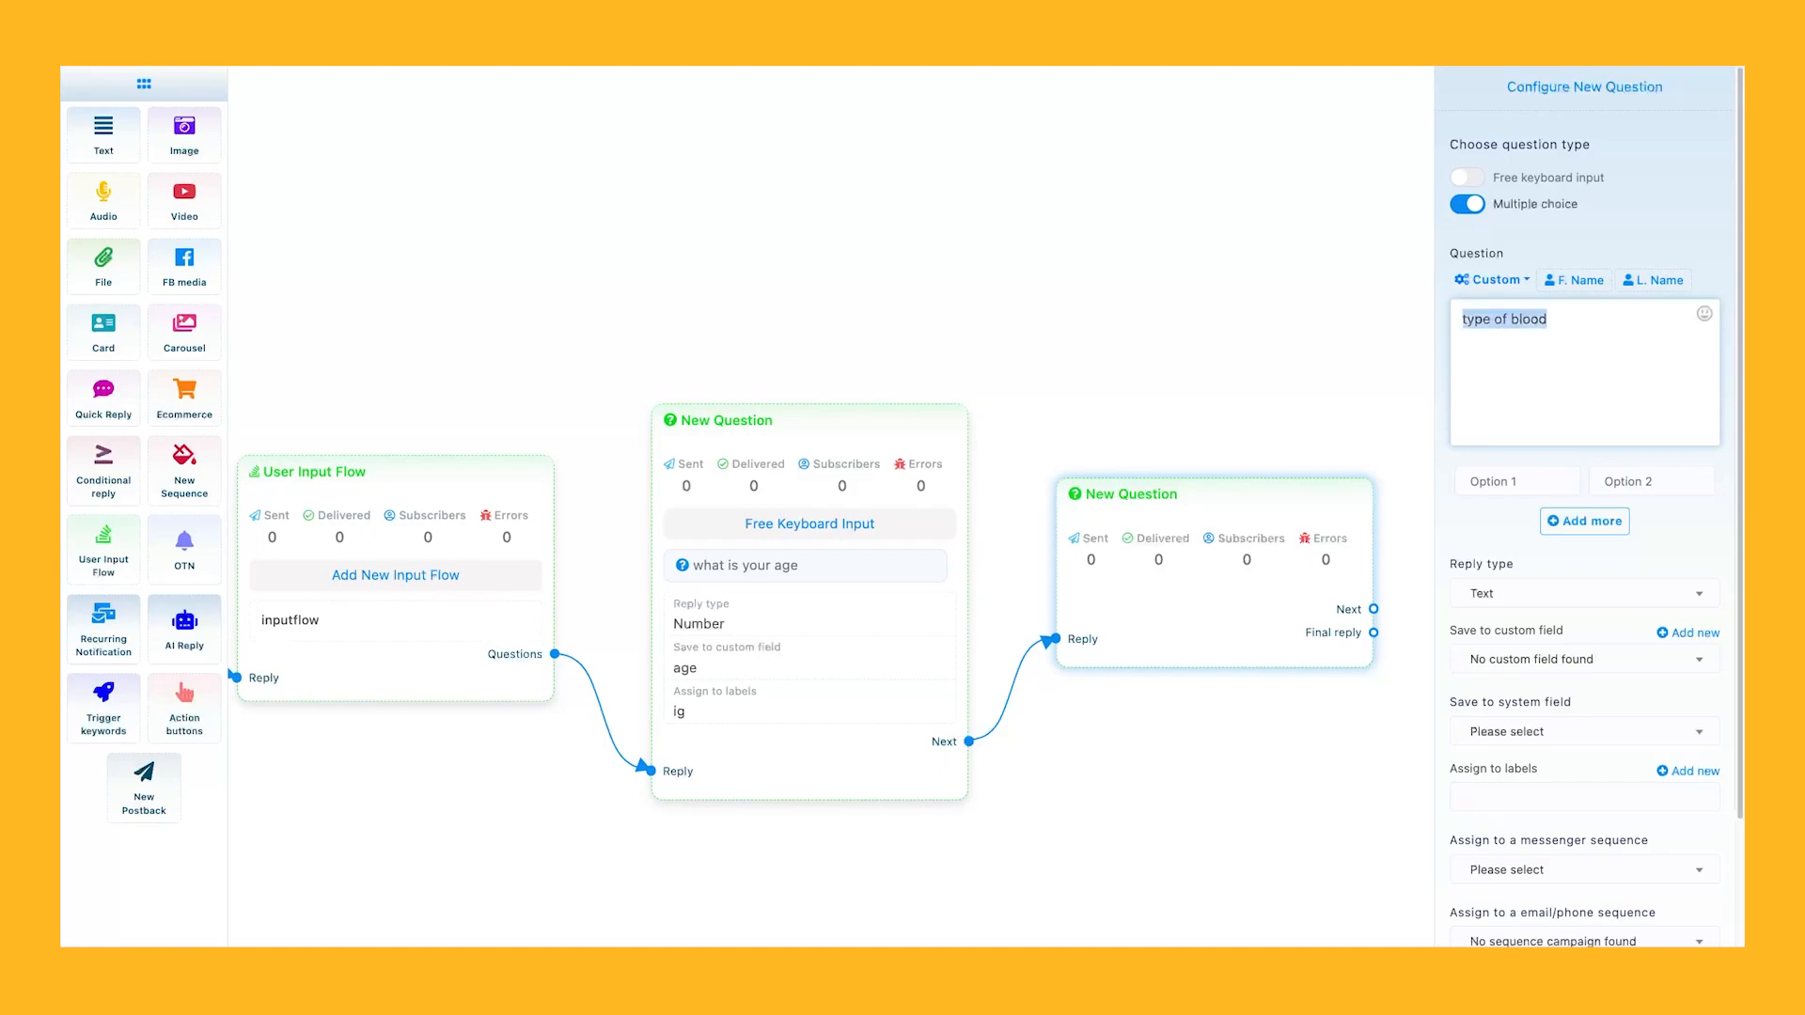
# Enter O+ and O- as the question's answer options and choose Text as the reply type.
pyautogui.click(1488, 480)
pyautogui.write('O+')
pyautogui.click(1652, 480)
pyautogui.write('O-')
pyautogui.hotkey('ctrl', 'a')
pyautogui.click(1466, 602)
pyautogui.click(1466, 602)
pyautogui.scroll(-1, 1514, 613)
pyautogui.click(1523, 564)
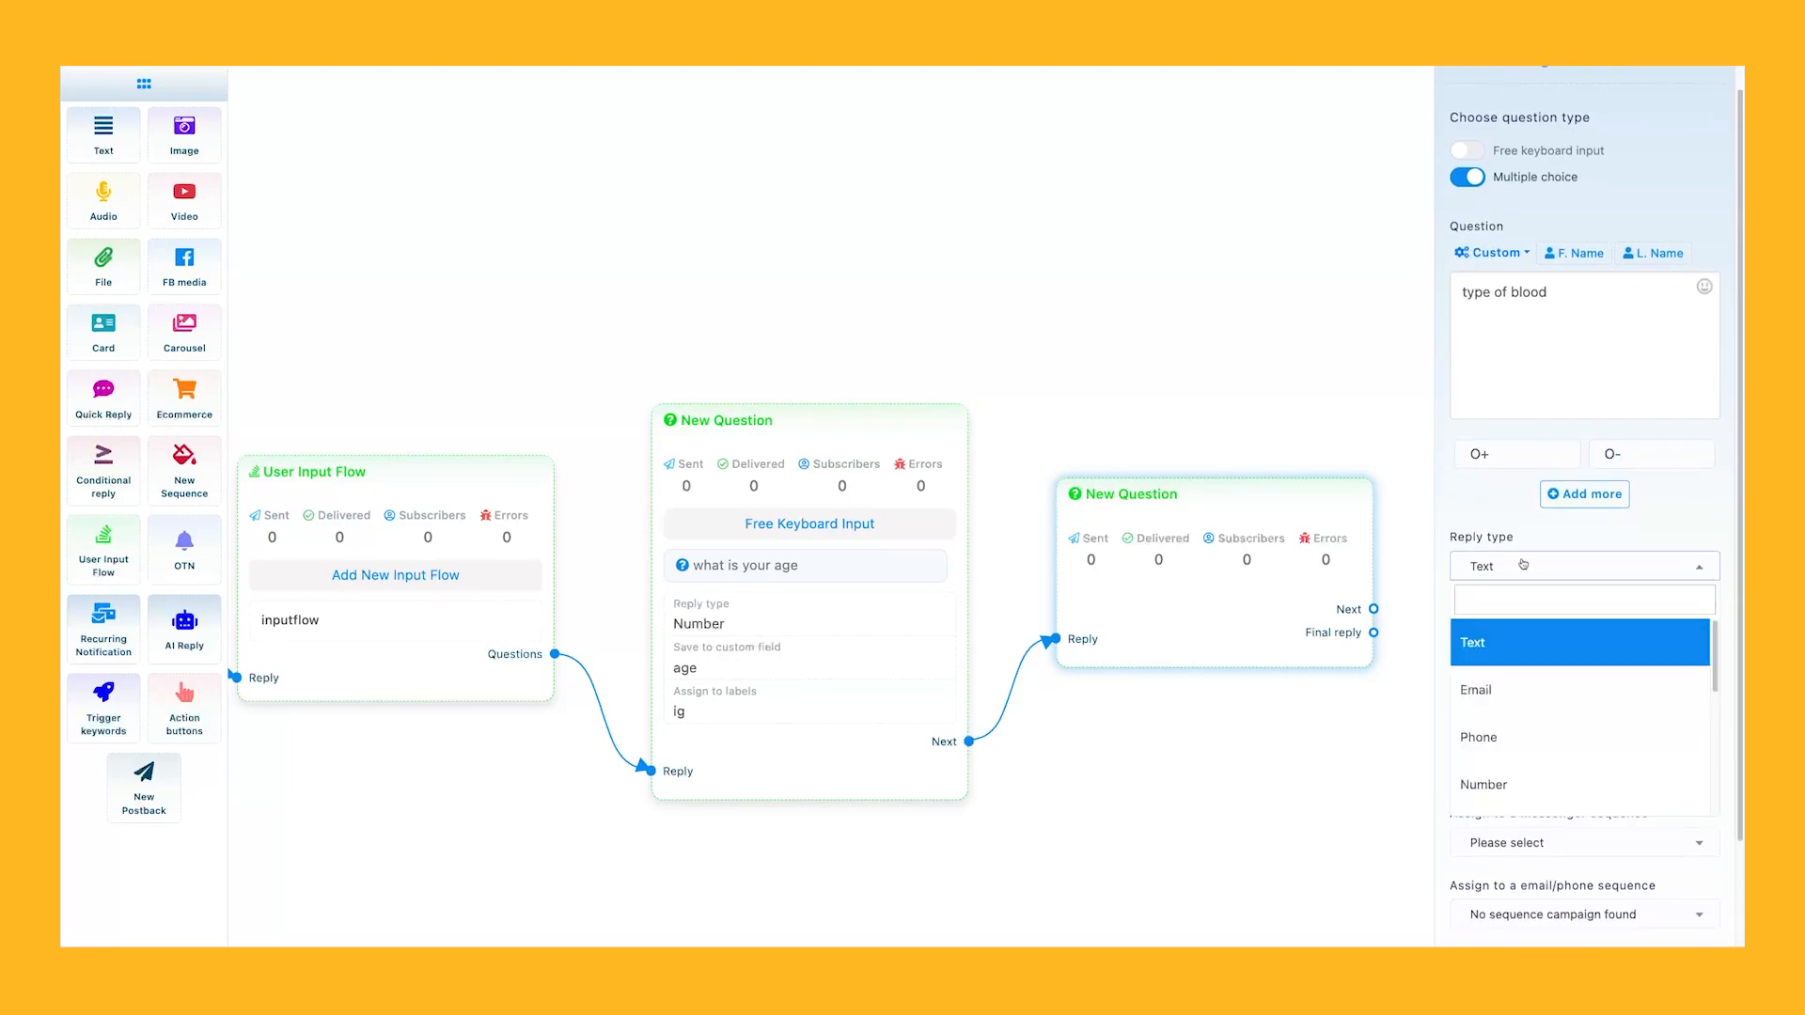
pyautogui.click(1500, 648)
# Create a custom field named "blood type" with reply type Text and save it.
pyautogui.click(1673, 608)
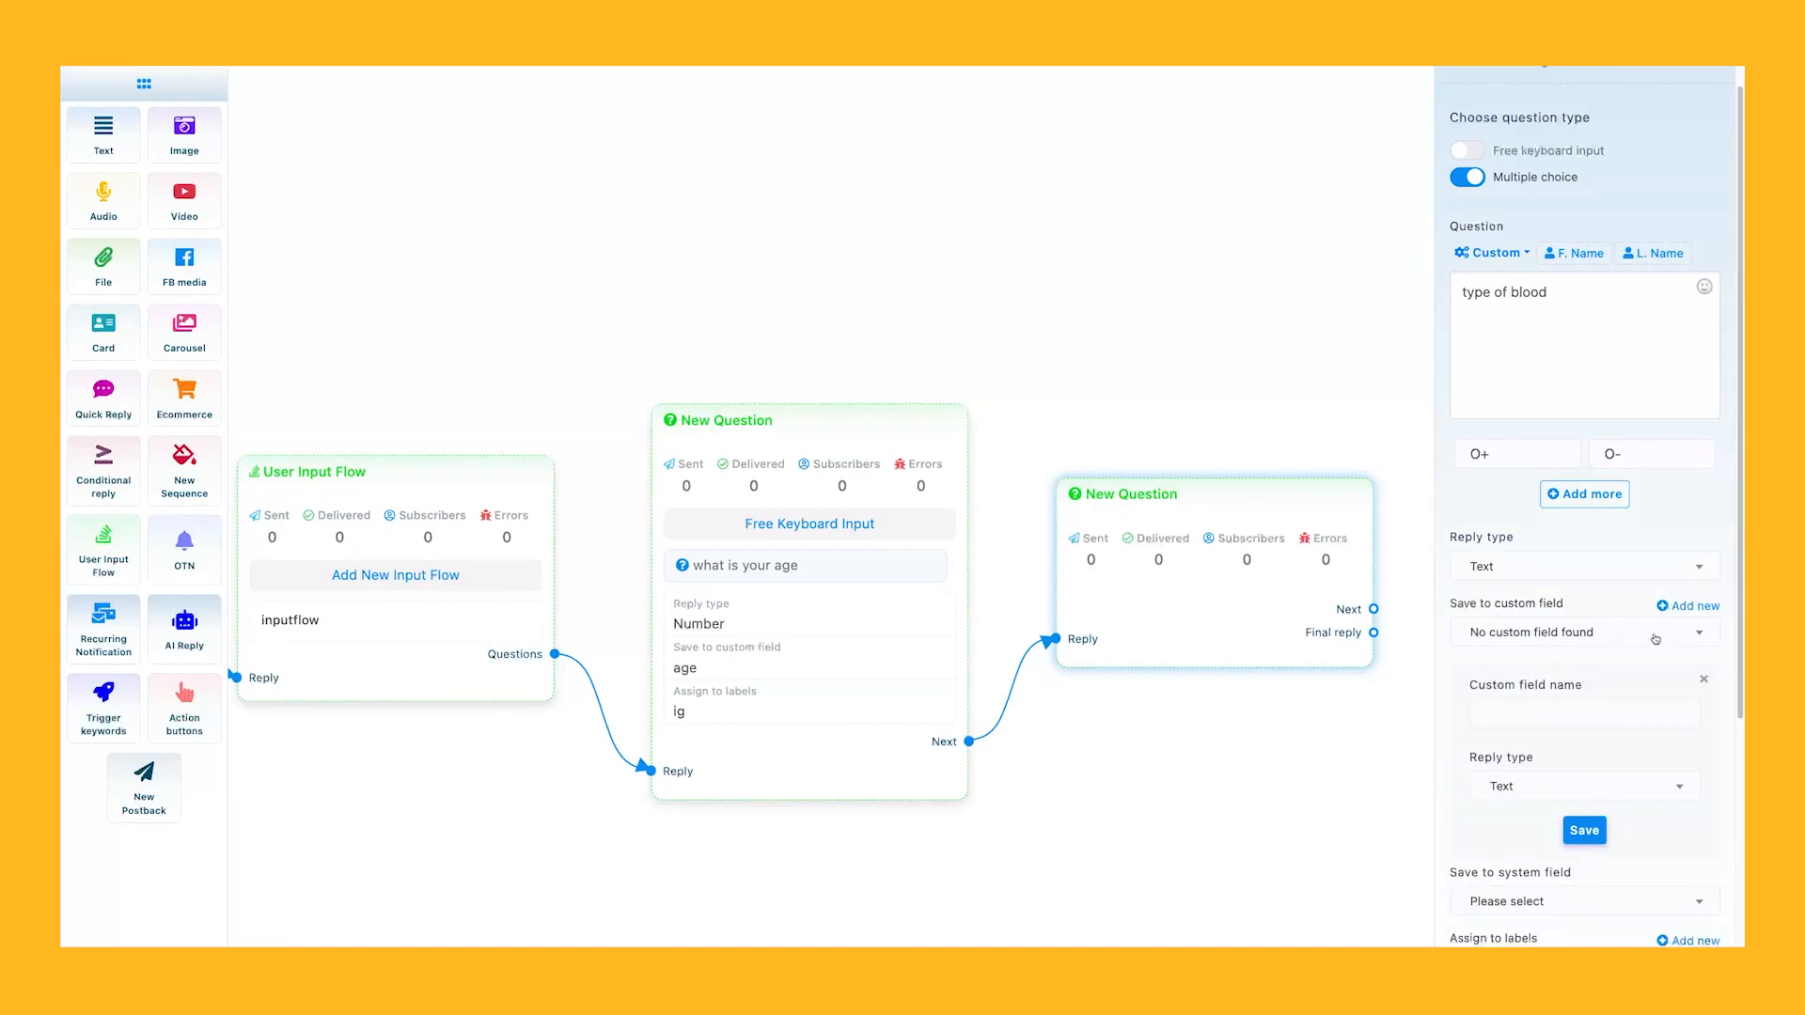
pyautogui.scroll(-2, 1588, 658)
pyautogui.click(1585, 715)
pyautogui.write('blood type')
pyautogui.click(1584, 741)
pyautogui.scroll(-1, 1519, 812)
# Assign the "ig" label, set the skip button text to "skip" and apply the question settings.
pyautogui.click(1534, 636)
pyautogui.click(1514, 677)
pyautogui.click(1507, 851)
pyautogui.write('skip')
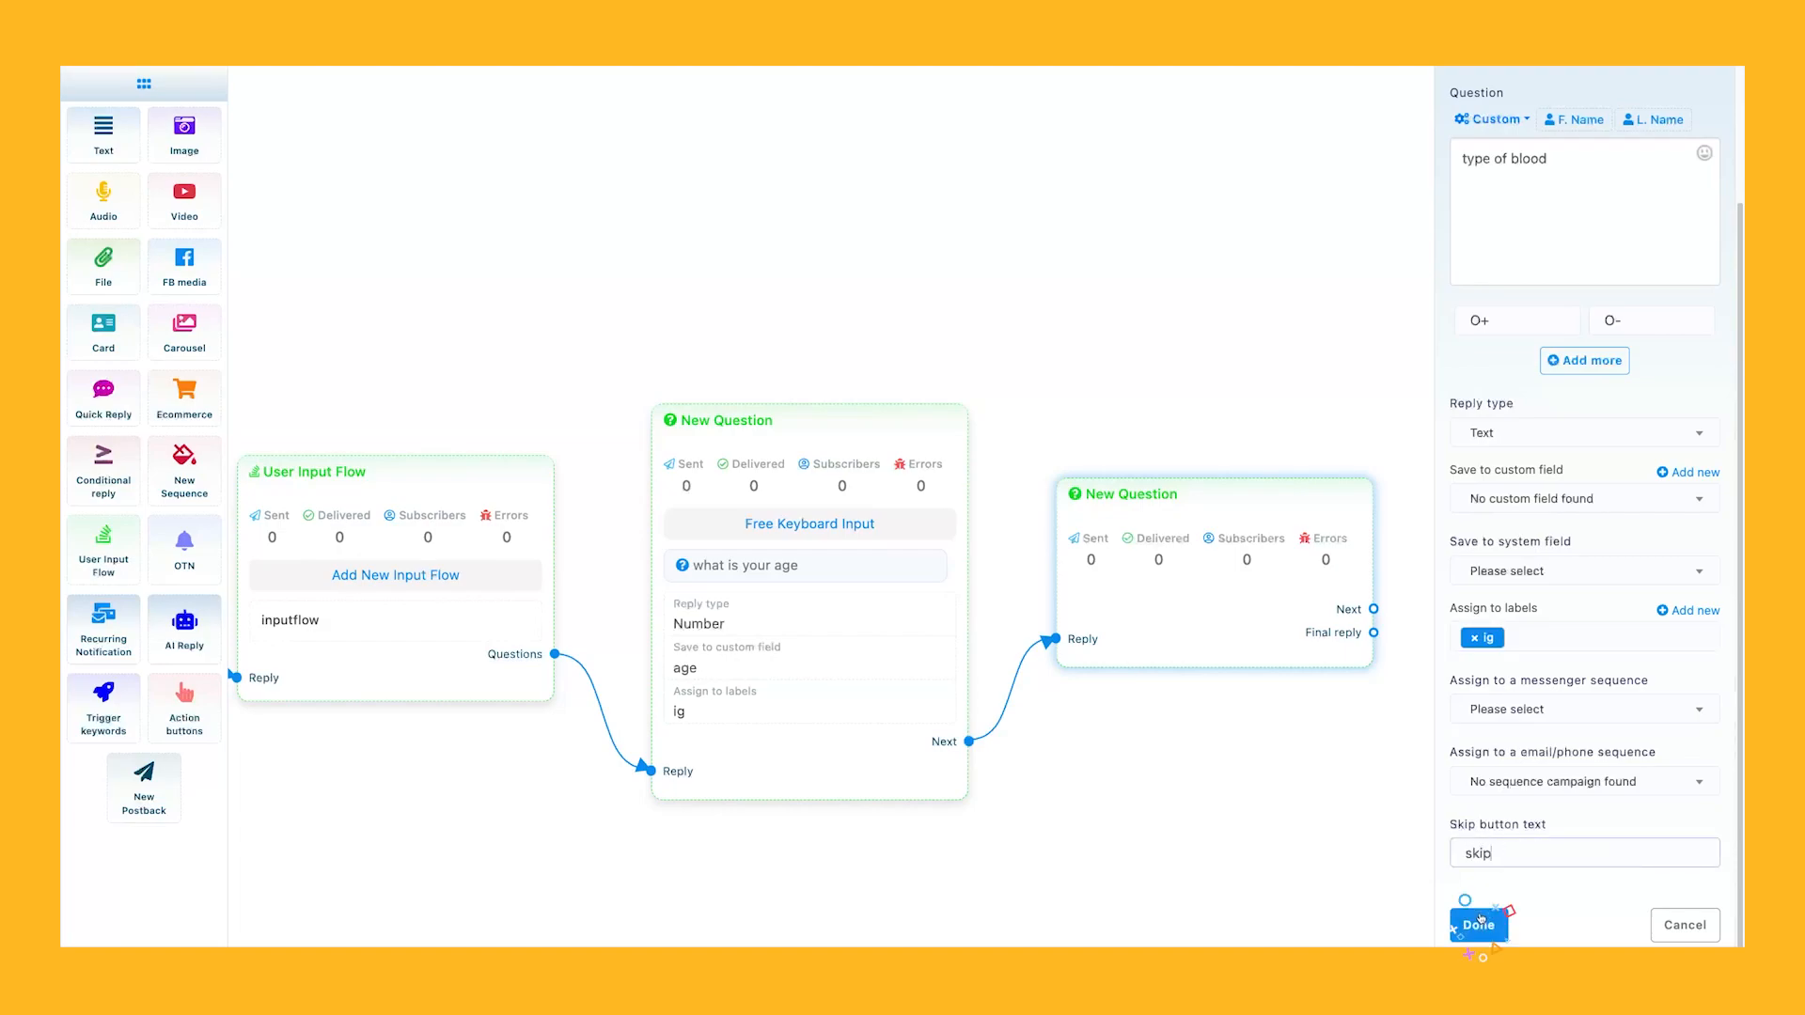
pyautogui.click(1479, 924)
# Connect the blood question's final reply to a new postback and title it "flowpostback".
pyautogui.moveTo(1360, 760); pyautogui.dragTo(1269, 625)
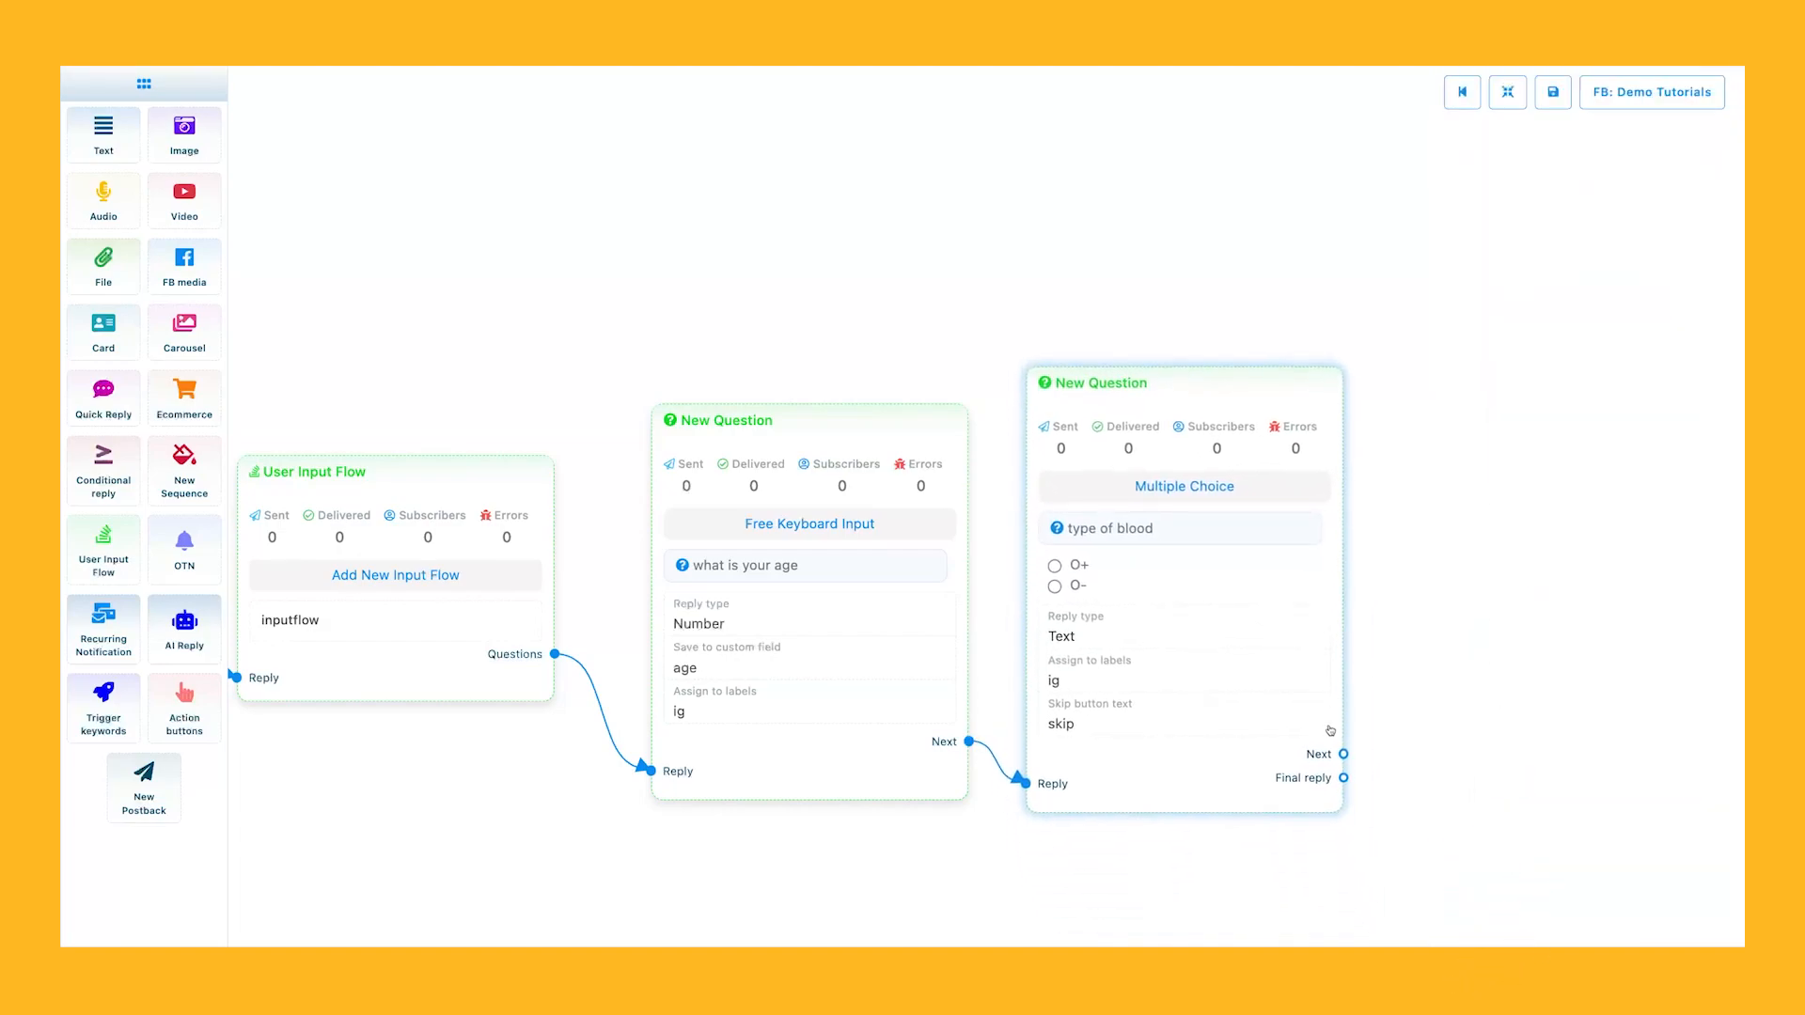
pyautogui.moveTo(1343, 753); pyautogui.dragTo(1494, 642)
pyautogui.moveTo(1488, 519); pyautogui.dragTo(1092, 516)
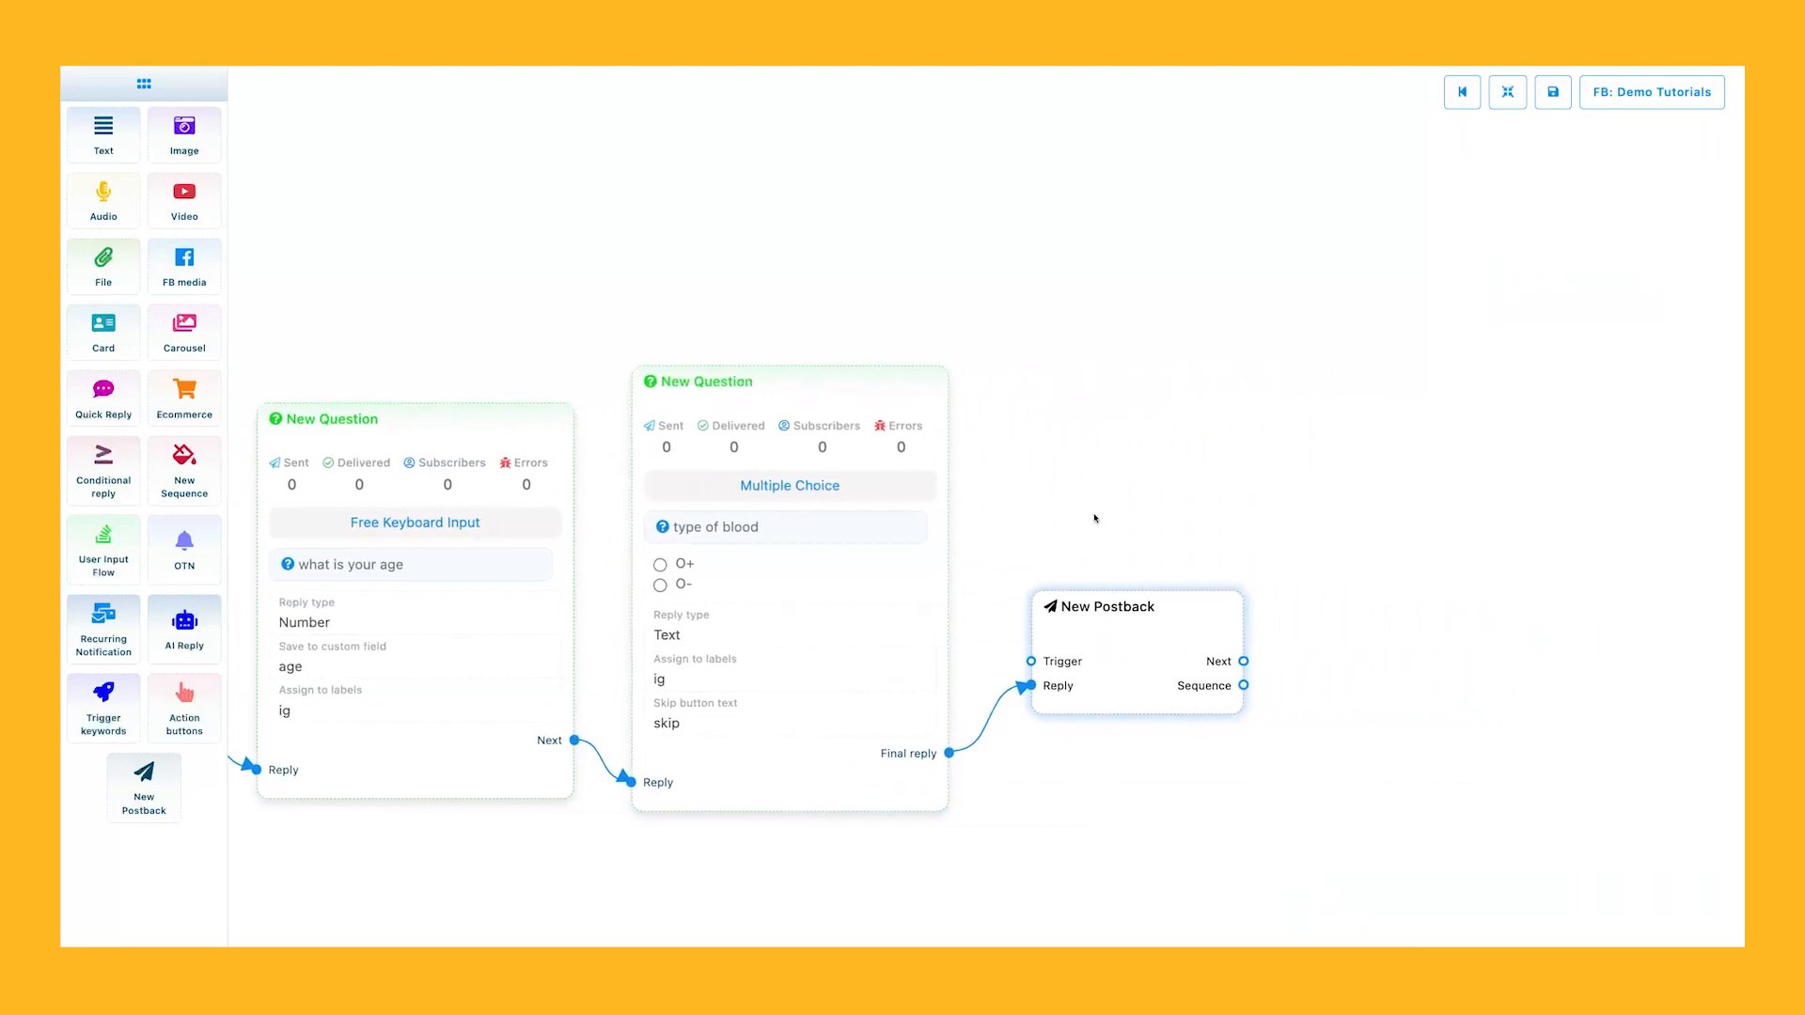
pyautogui.doubleClick(1138, 661)
pyautogui.click(1560, 177)
pyautogui.write('flowpostback')
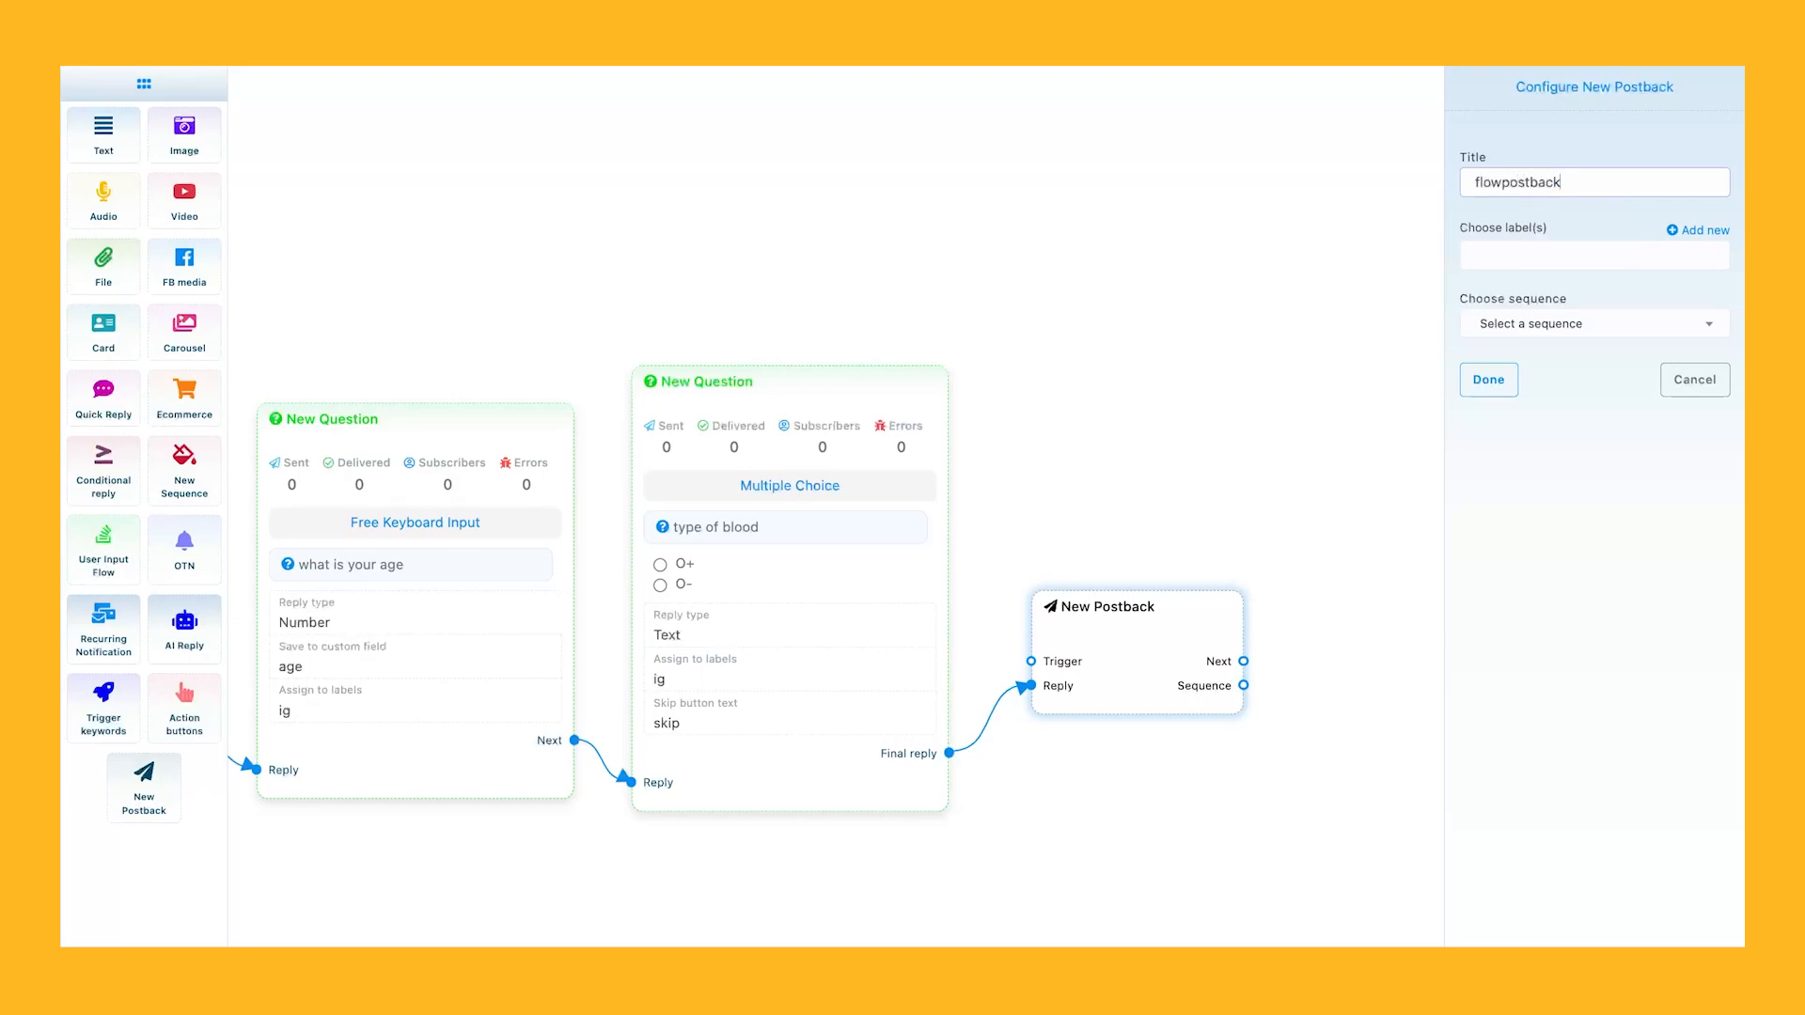
pyautogui.hotkey('ctrl', 'a')
pyautogui.click(1474, 387)
# Attach a text message to the Flowpostback block's next output and check the custom variables available for its reply.
pyautogui.moveTo(1243, 693); pyautogui.dragTo(1300, 641)
pyautogui.click(1353, 665)
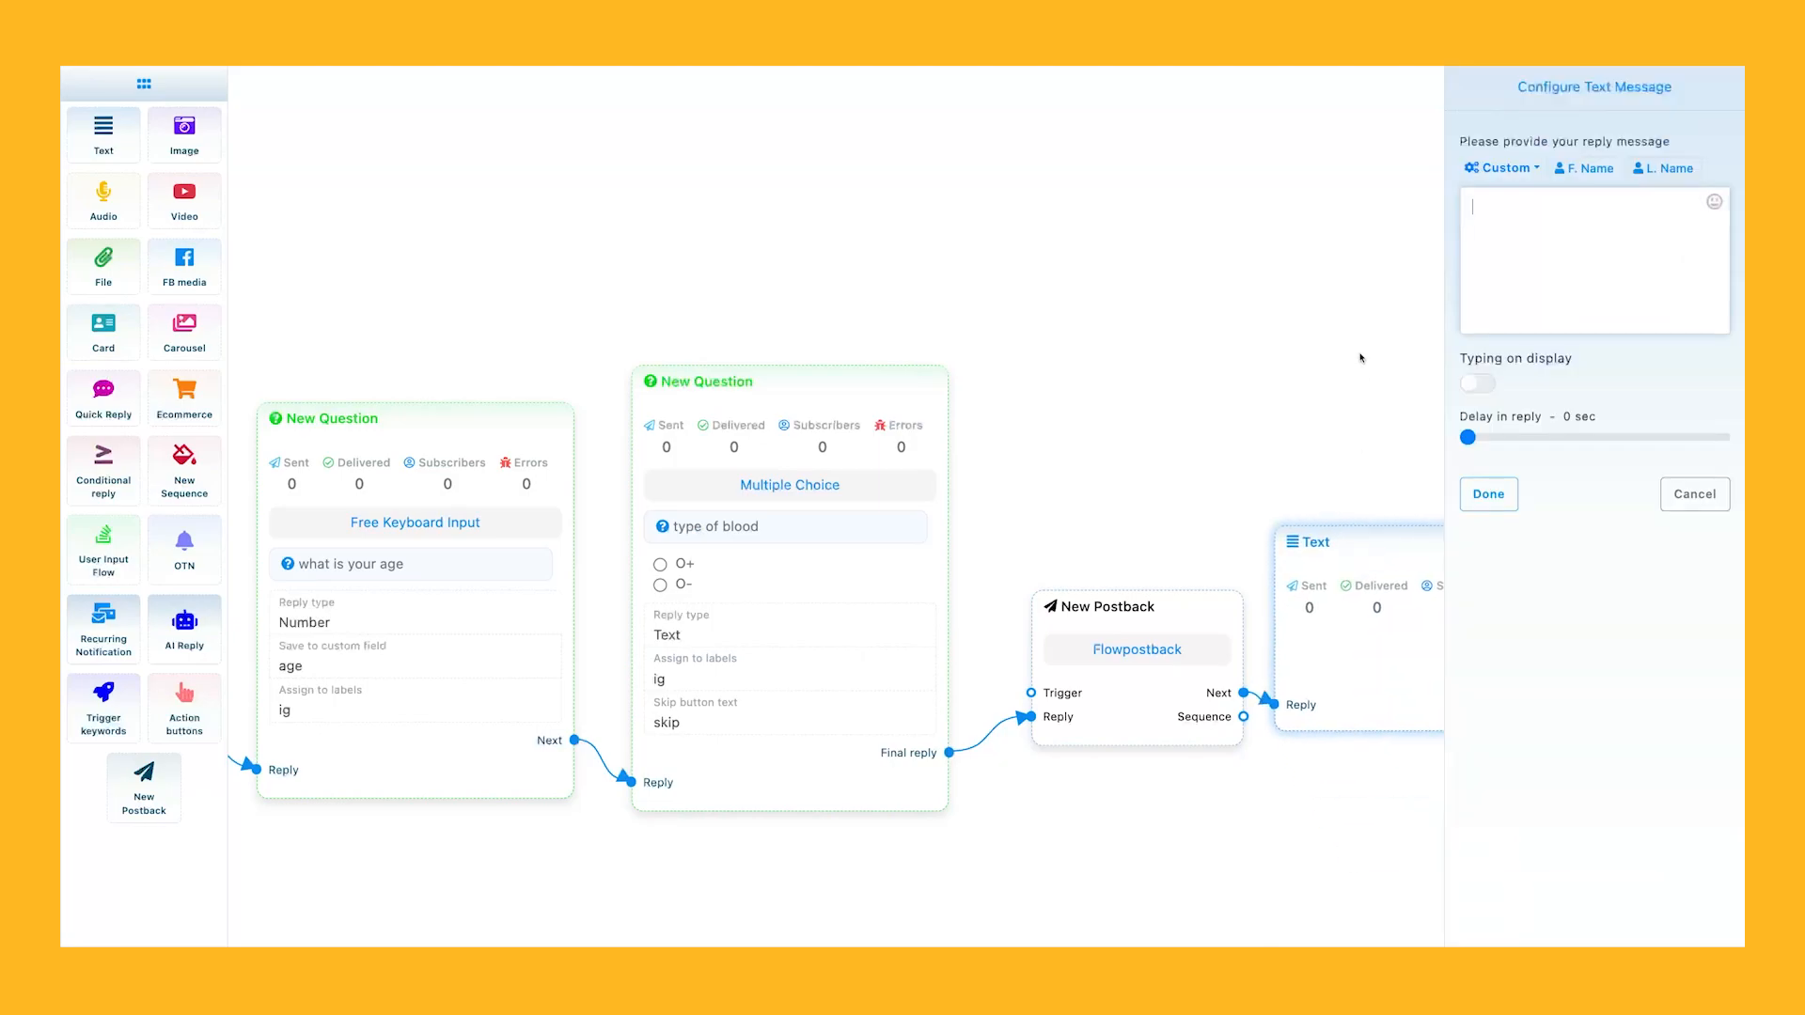
pyautogui.click(1475, 273)
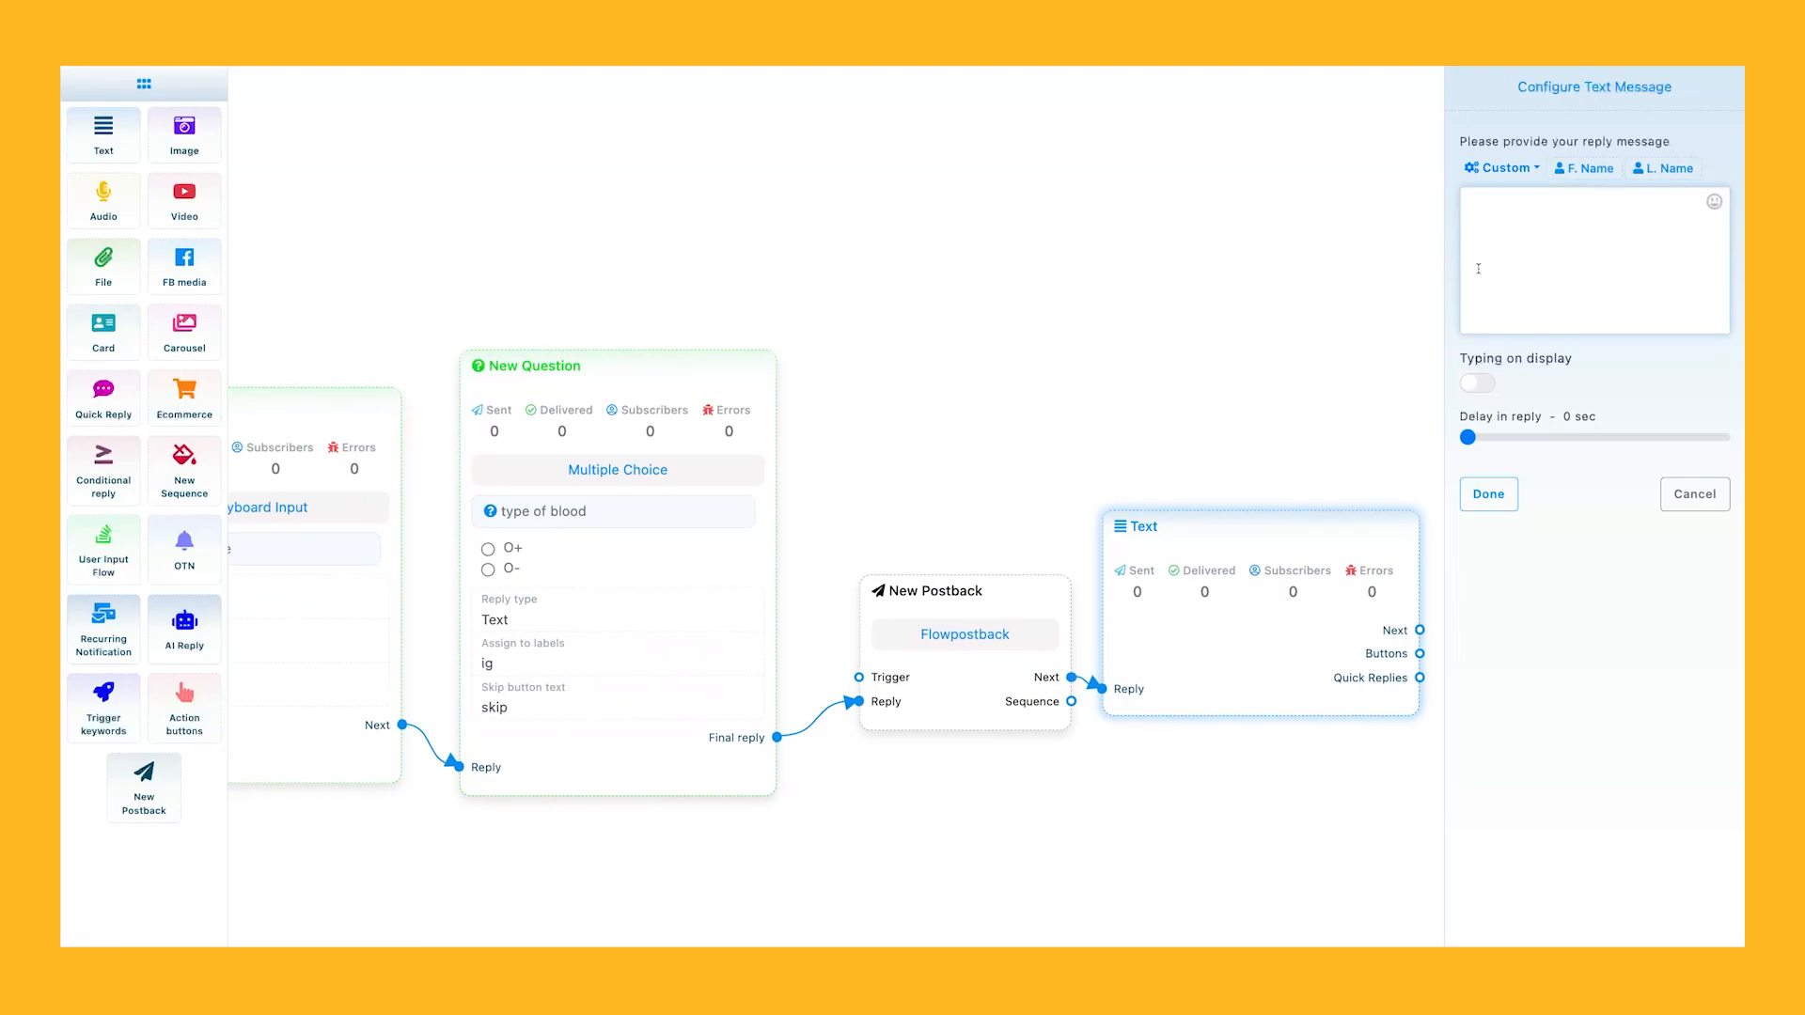
pyautogui.click(1535, 175)
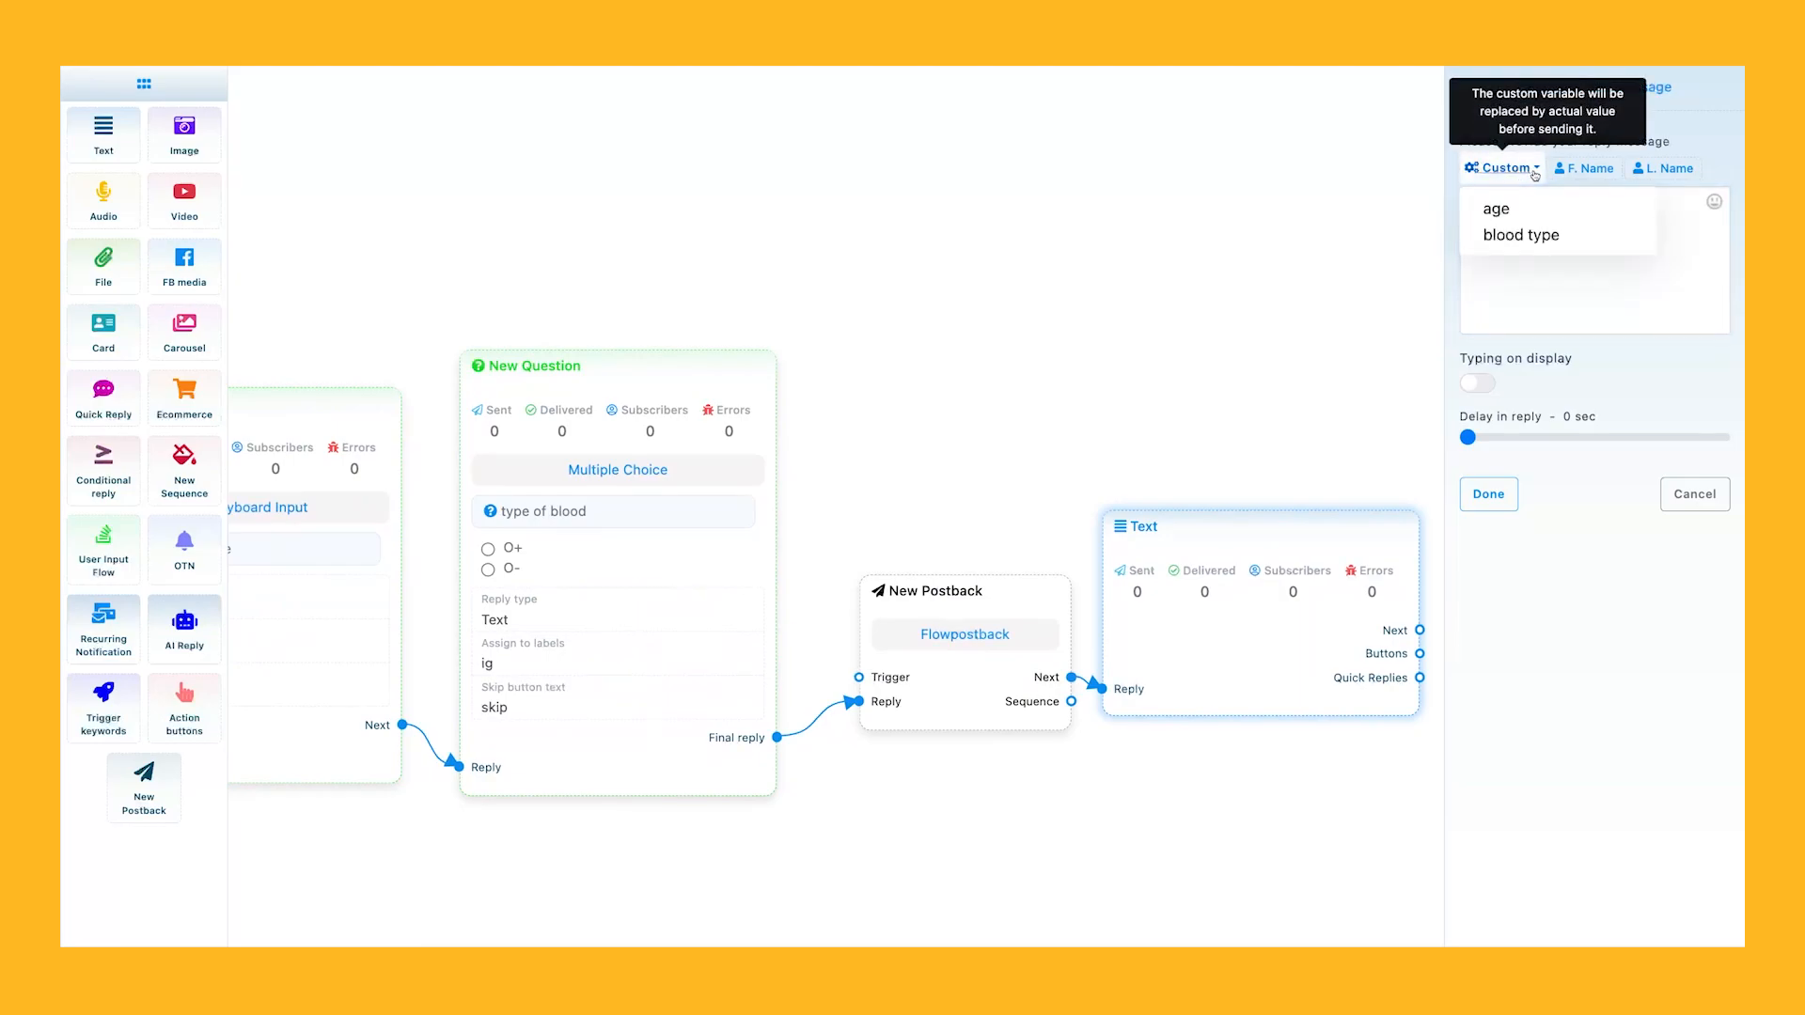
pyautogui.click(1521, 241)
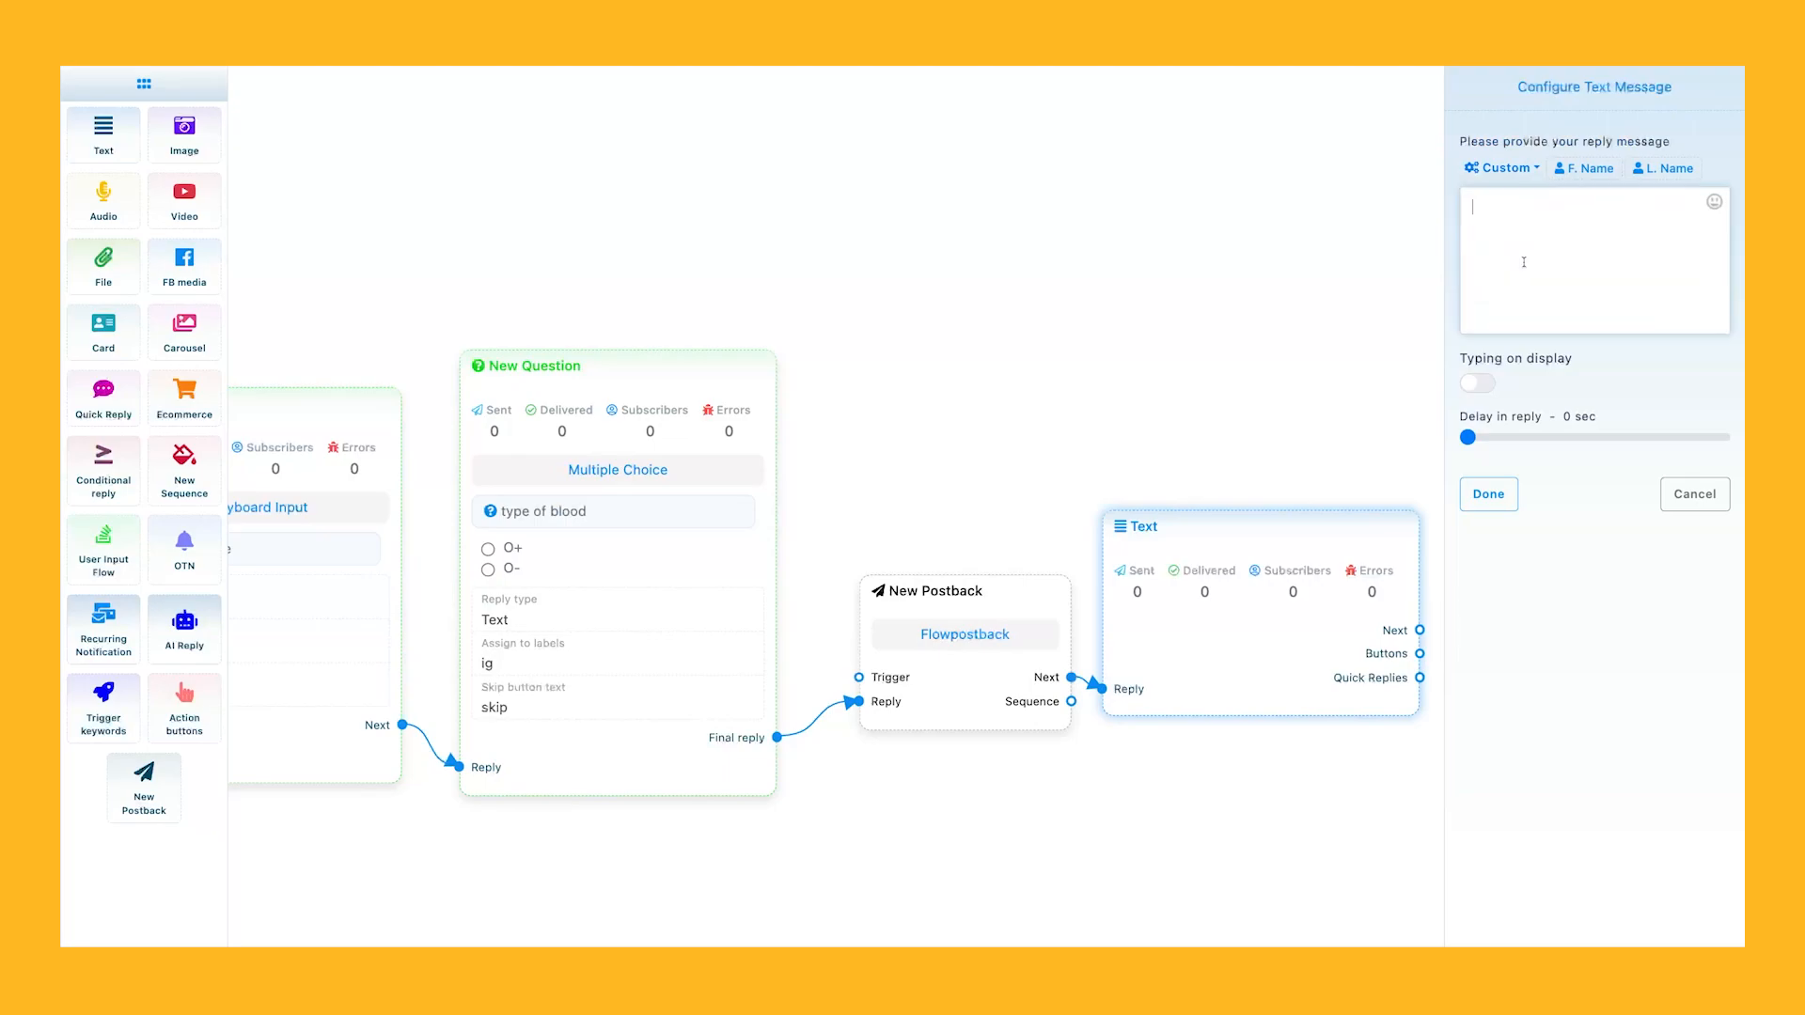
pyautogui.click(1535, 183)
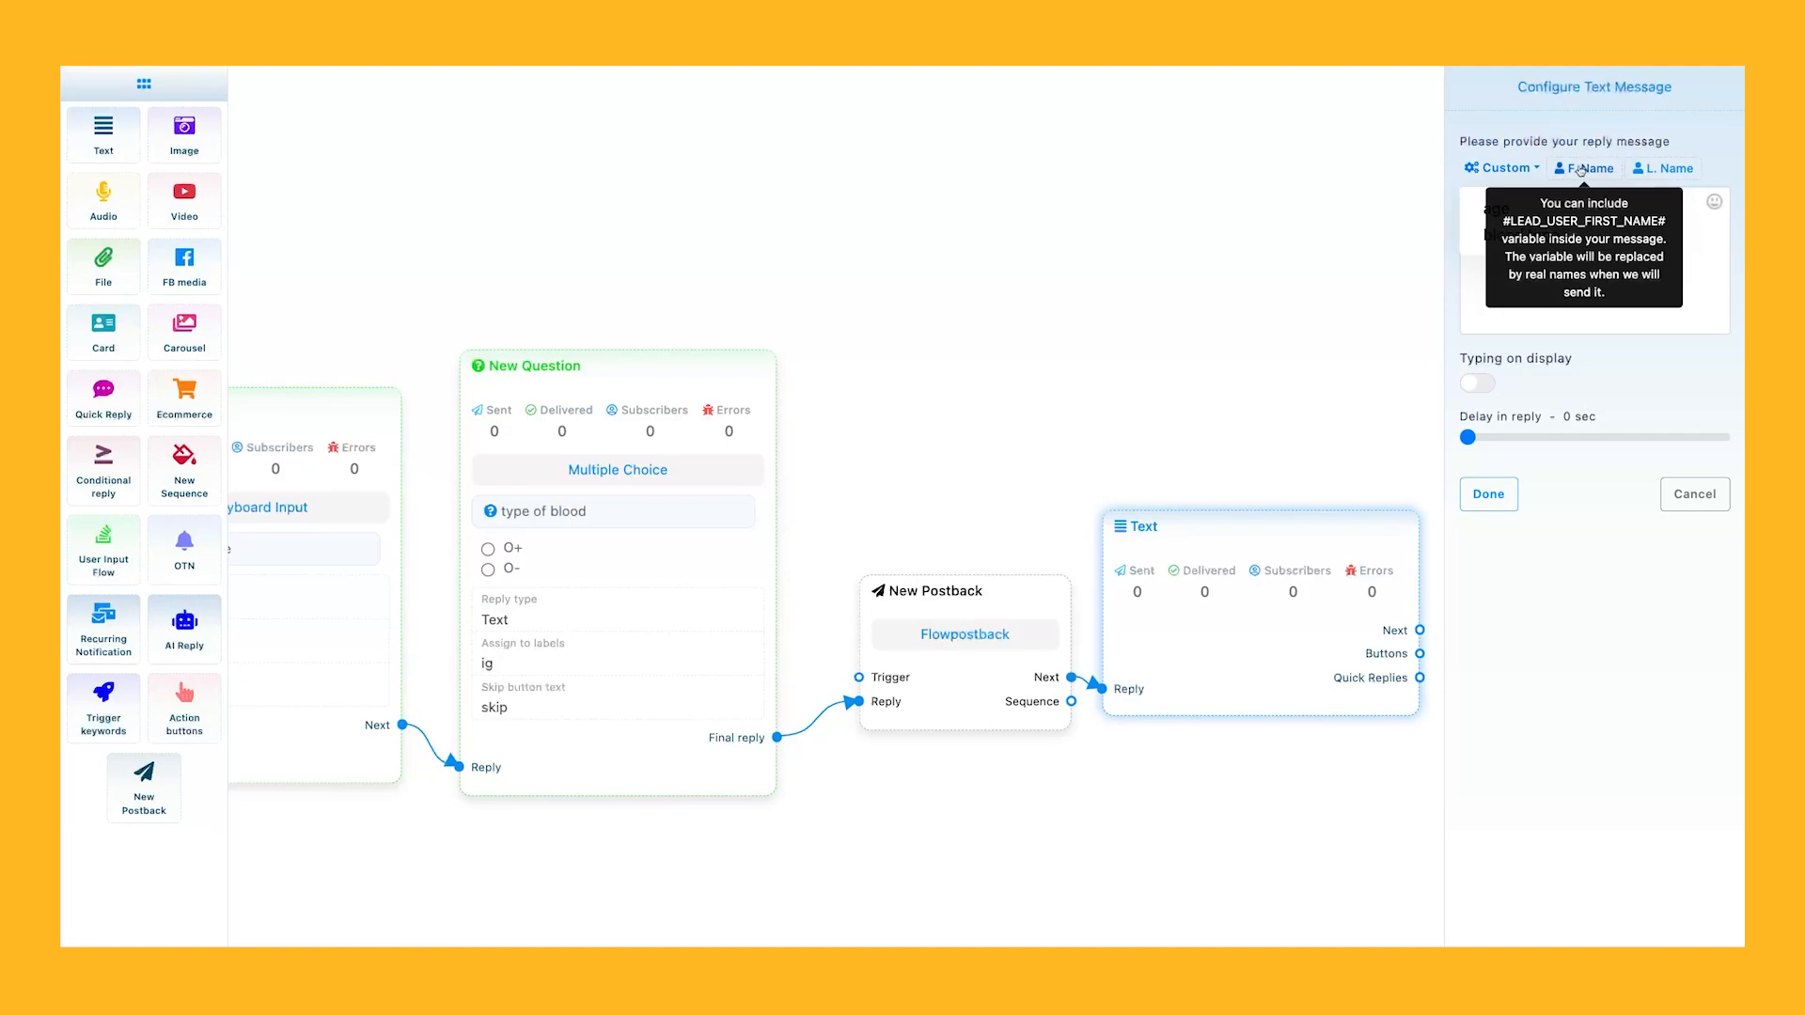
pyautogui.click(1592, 264)
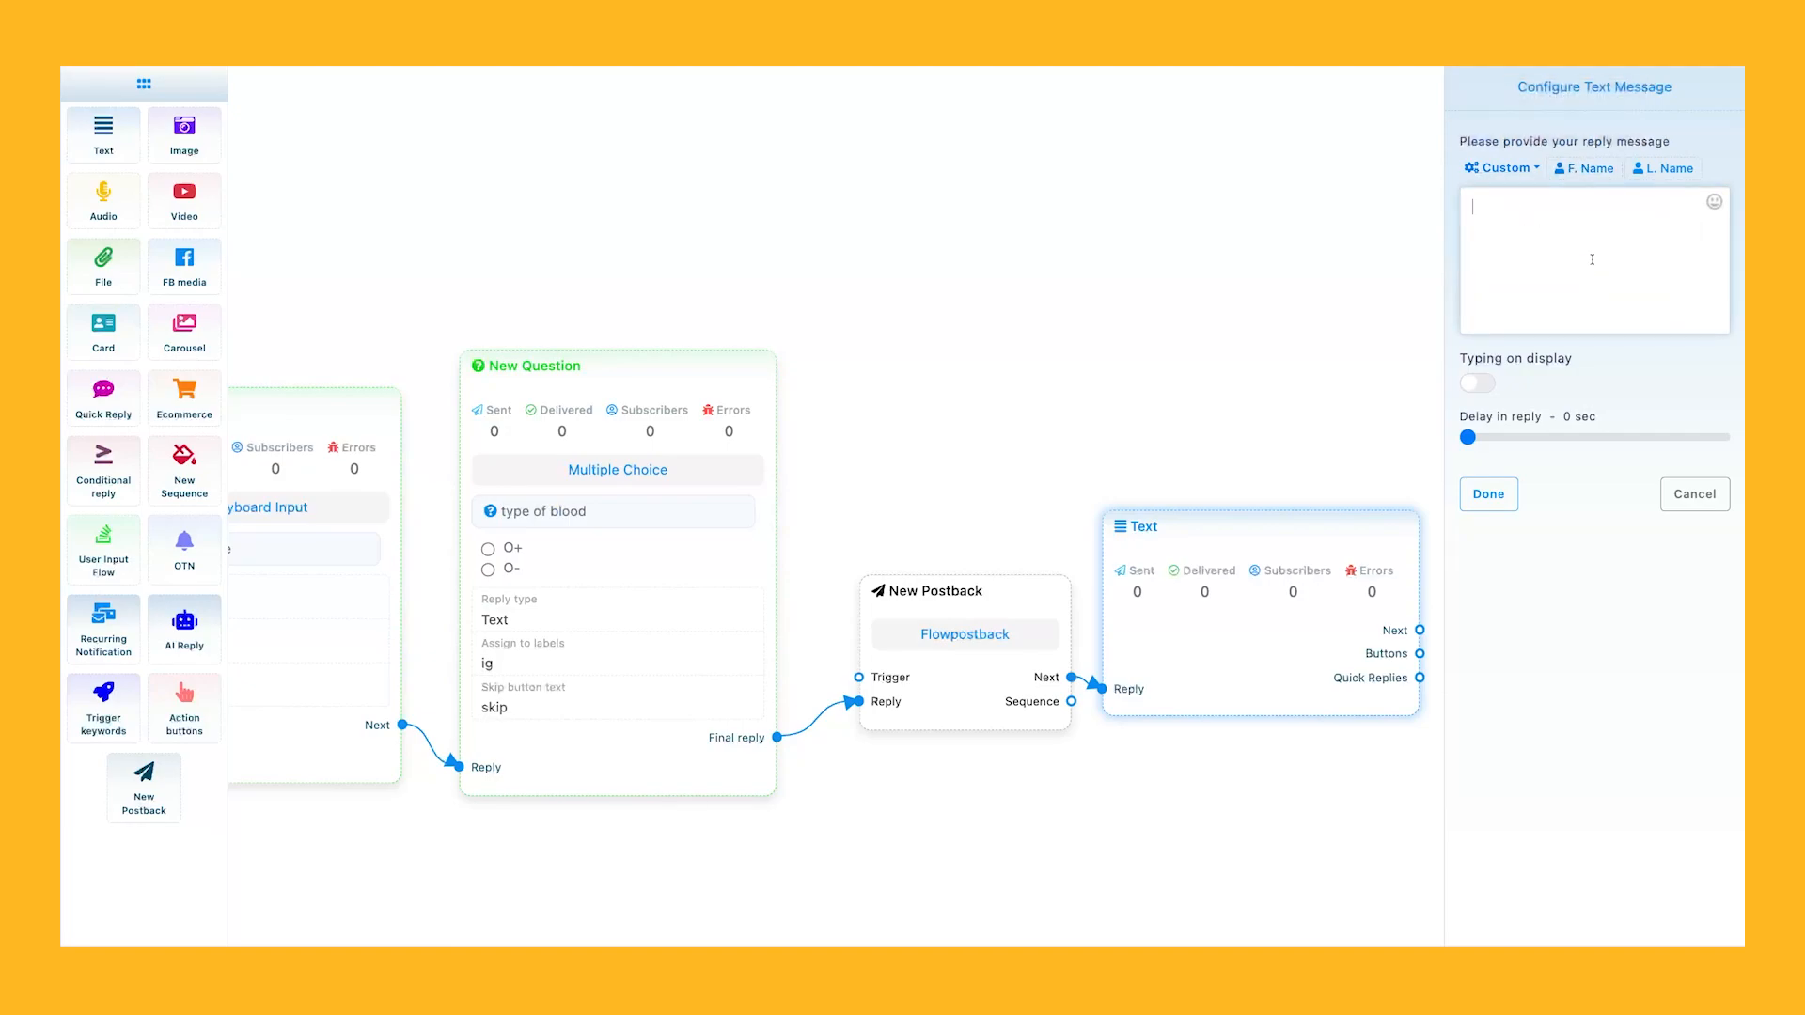
# Insert the subscriber's first-name variable in the reply message and put the greeting "hi" before it.
pyautogui.click(1600, 176)
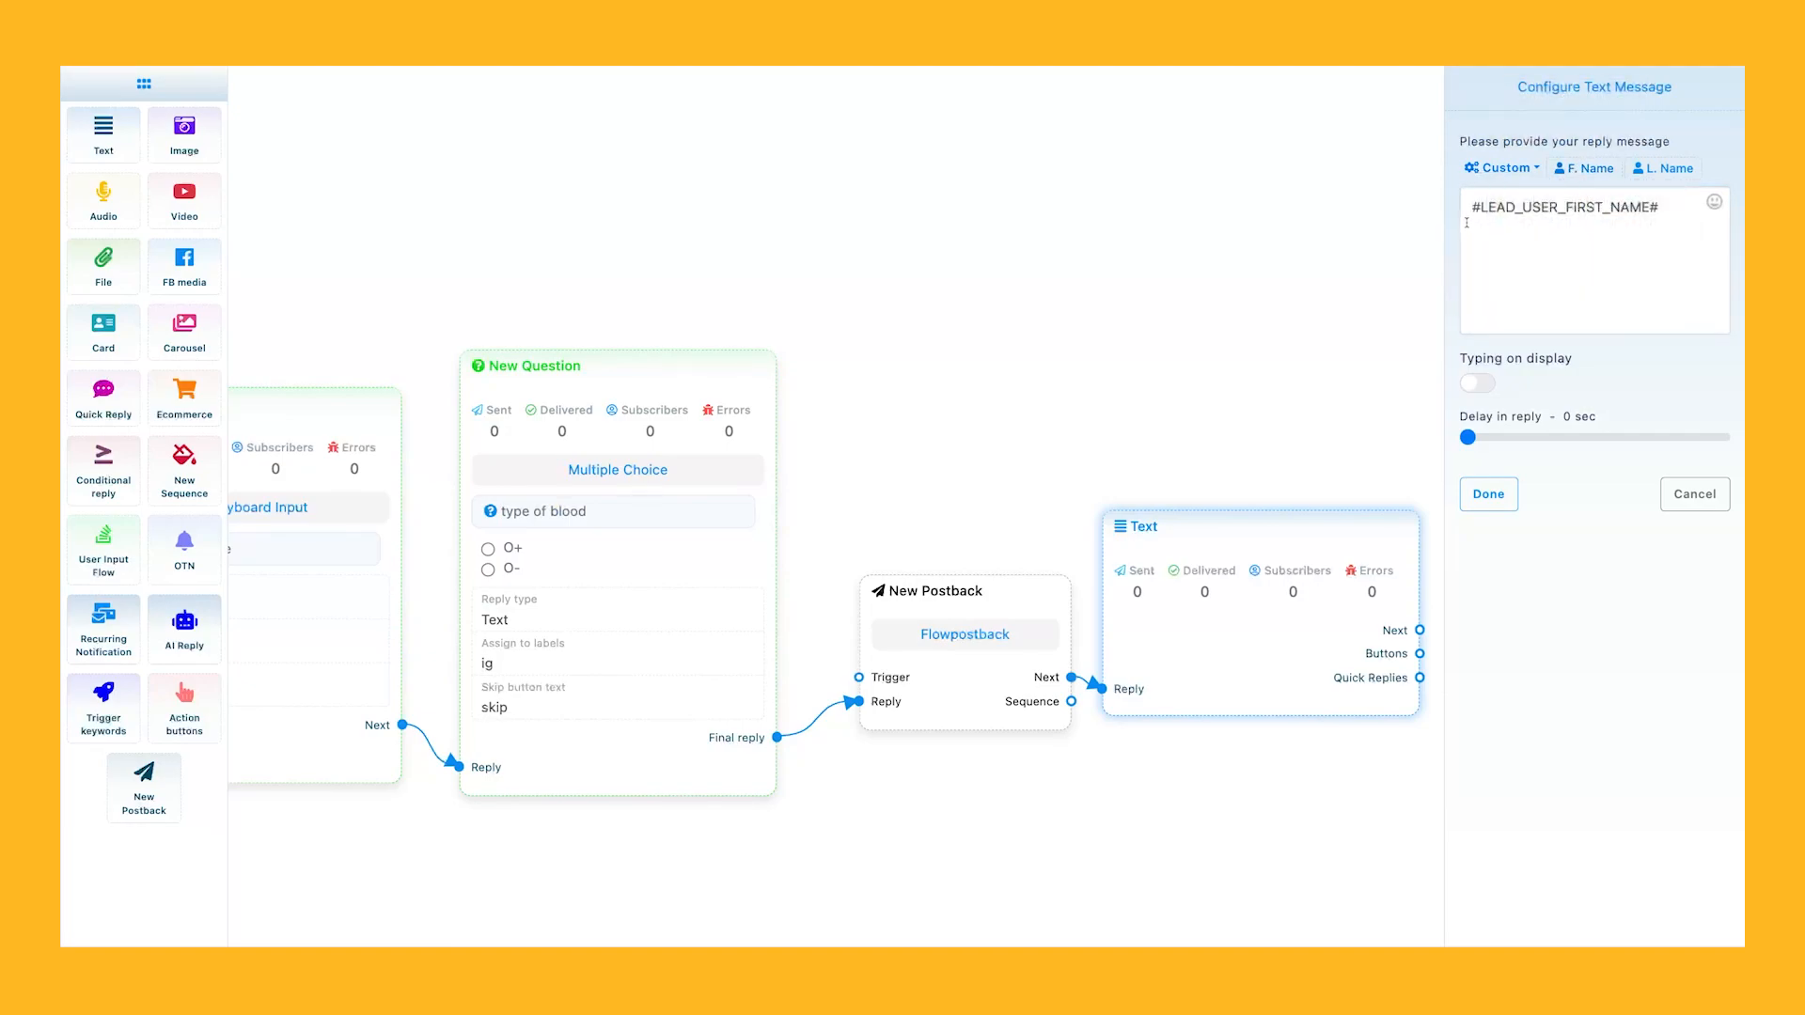
pyautogui.write('ih')
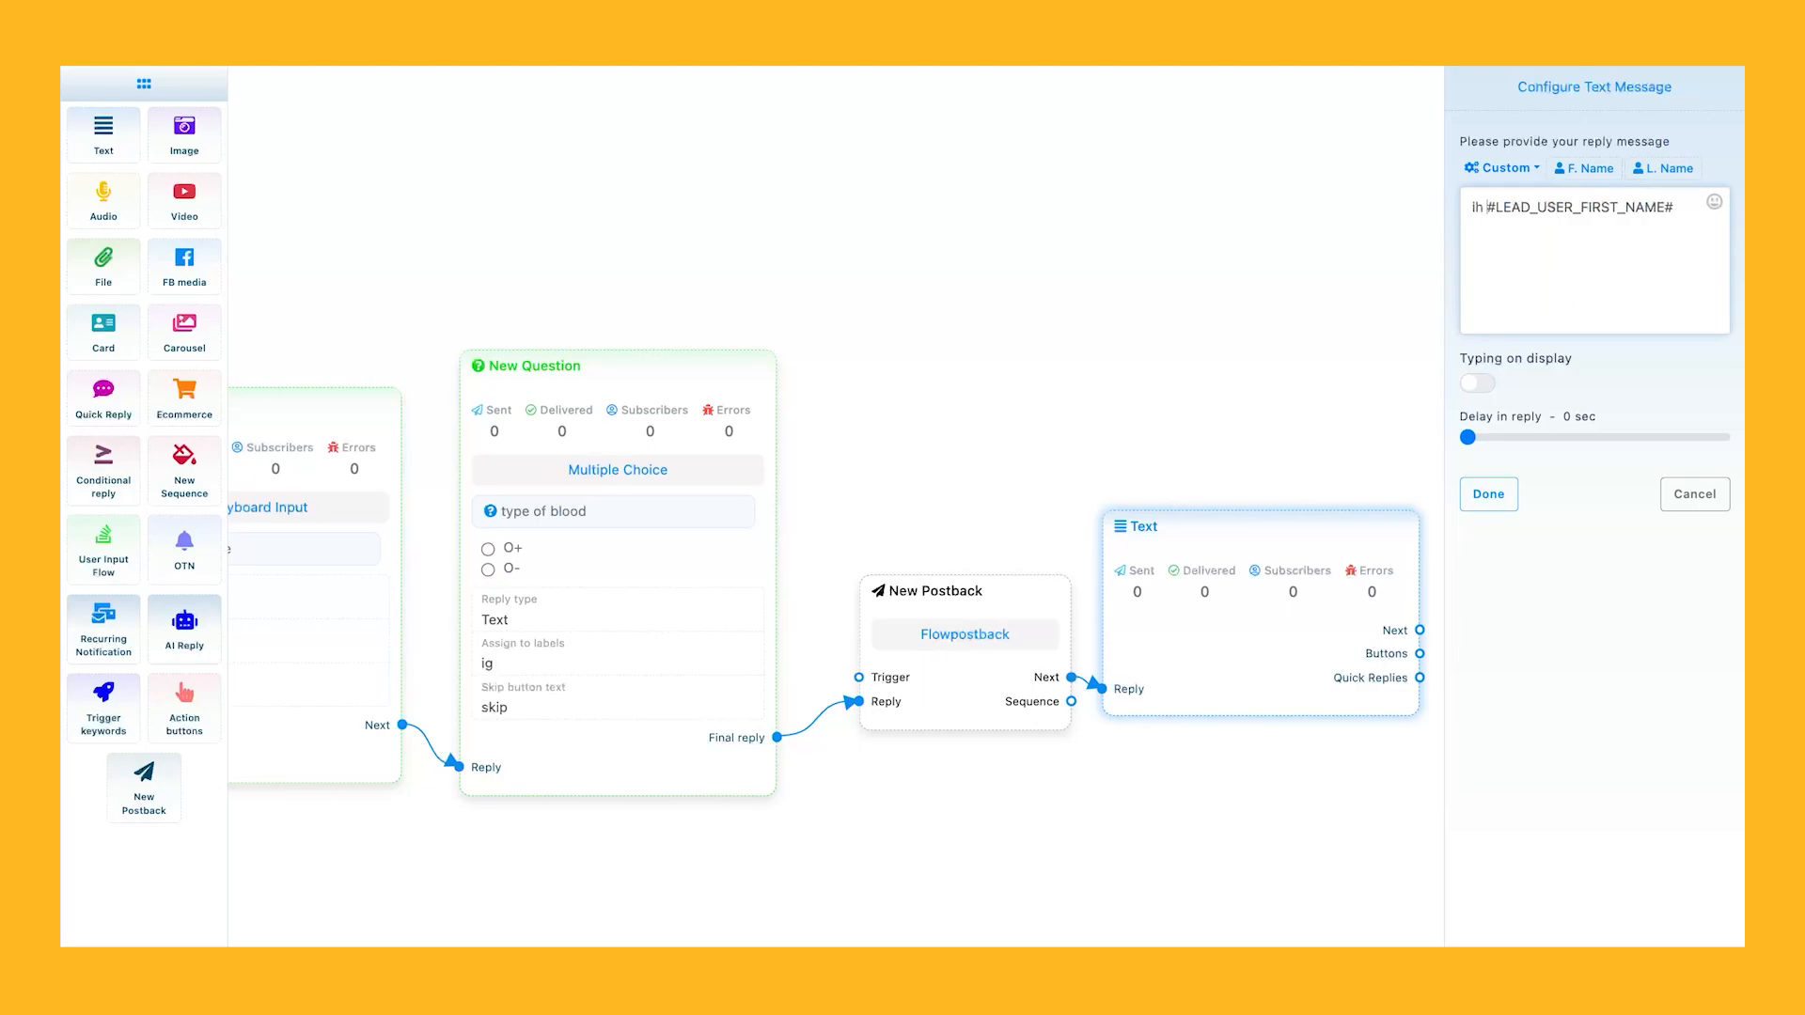
pyautogui.press('BackSpace')
pyautogui.press('BackSpace')
pyautogui.press('BackSpace')
pyautogui.write('hi #LEAD_USER_FIRST_NAME# ')
# Continue the message with "your age is and blood type is" after the first-name variable.
pyautogui.write('you')
pyautogui.write('r age')
pyautogui.write(' is and blood ')
pyautogui.write('yupe')
pyautogui.press('BackSpace')
pyautogui.press('BackSpace')
pyautogui.press('BackSpace')
pyautogui.press('BackSpace')
pyautogui.write('t')
pyautogui.moveTo(1483, 209); pyautogui.dragTo(1660, 209)
pyautogui.click(1517, 250)
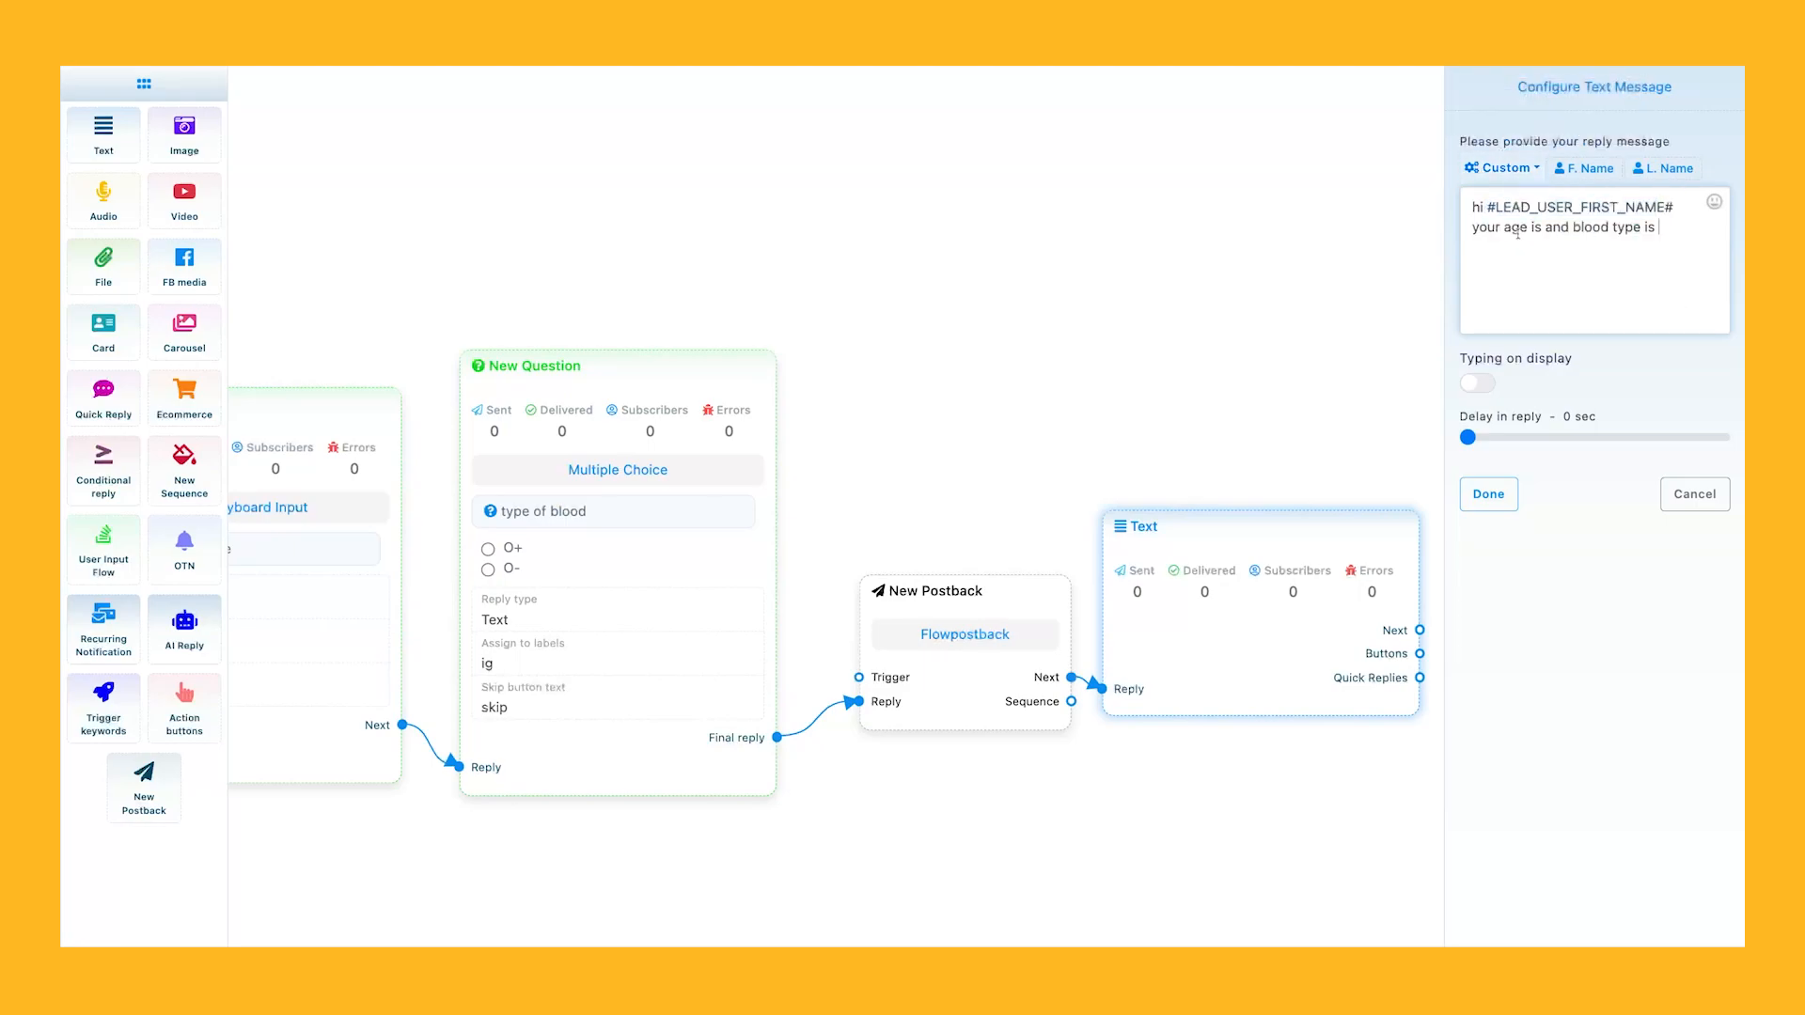
# Insert the age custom variable directly after "your age is" in the message.
pyautogui.click(1543, 227)
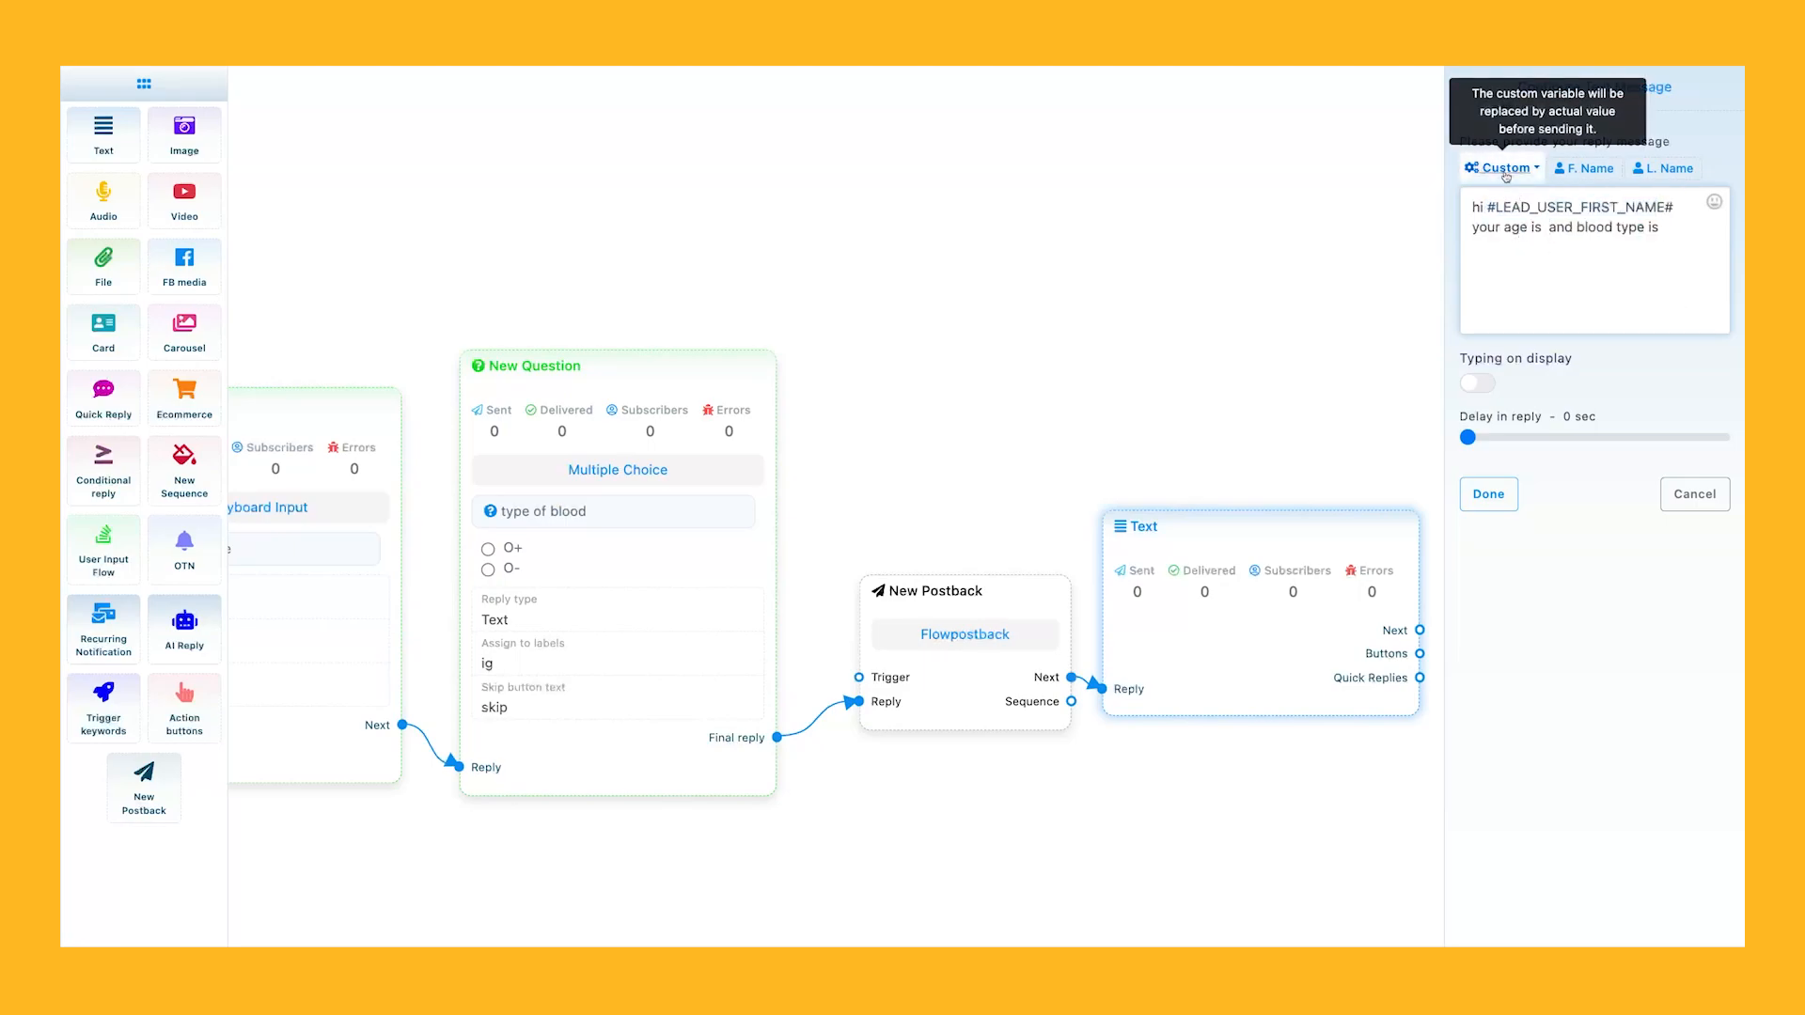
pyautogui.hotkey('shift', 'Up')
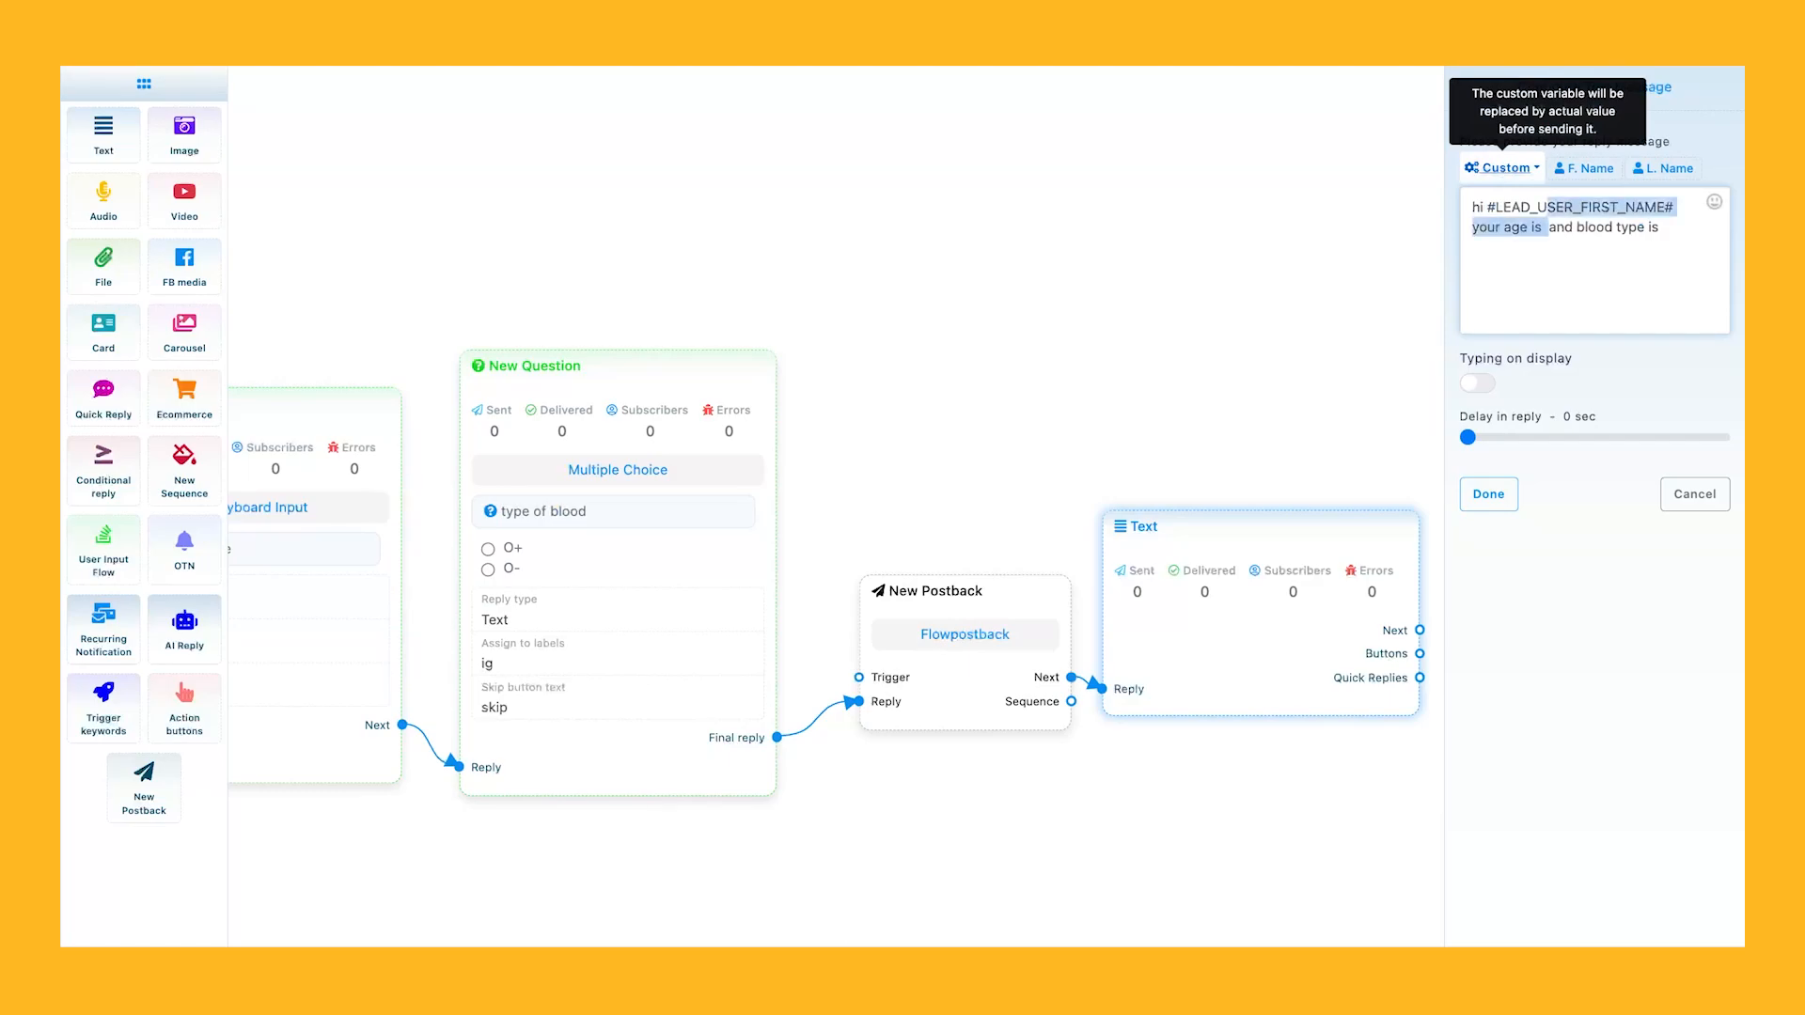
pyautogui.click(1507, 167)
pyautogui.click(1501, 209)
pyautogui.moveTo(1534, 246); pyautogui.dragTo(1490, 252)
pyautogui.press('super+x')
pyautogui.click(1545, 227)
pyautogui.press('super+v')
# Insert the blood type variable after "blood type is", add the line "is that correct ?" and apply the message.
pyautogui.click(1506, 168)
pyautogui.click(1509, 247)
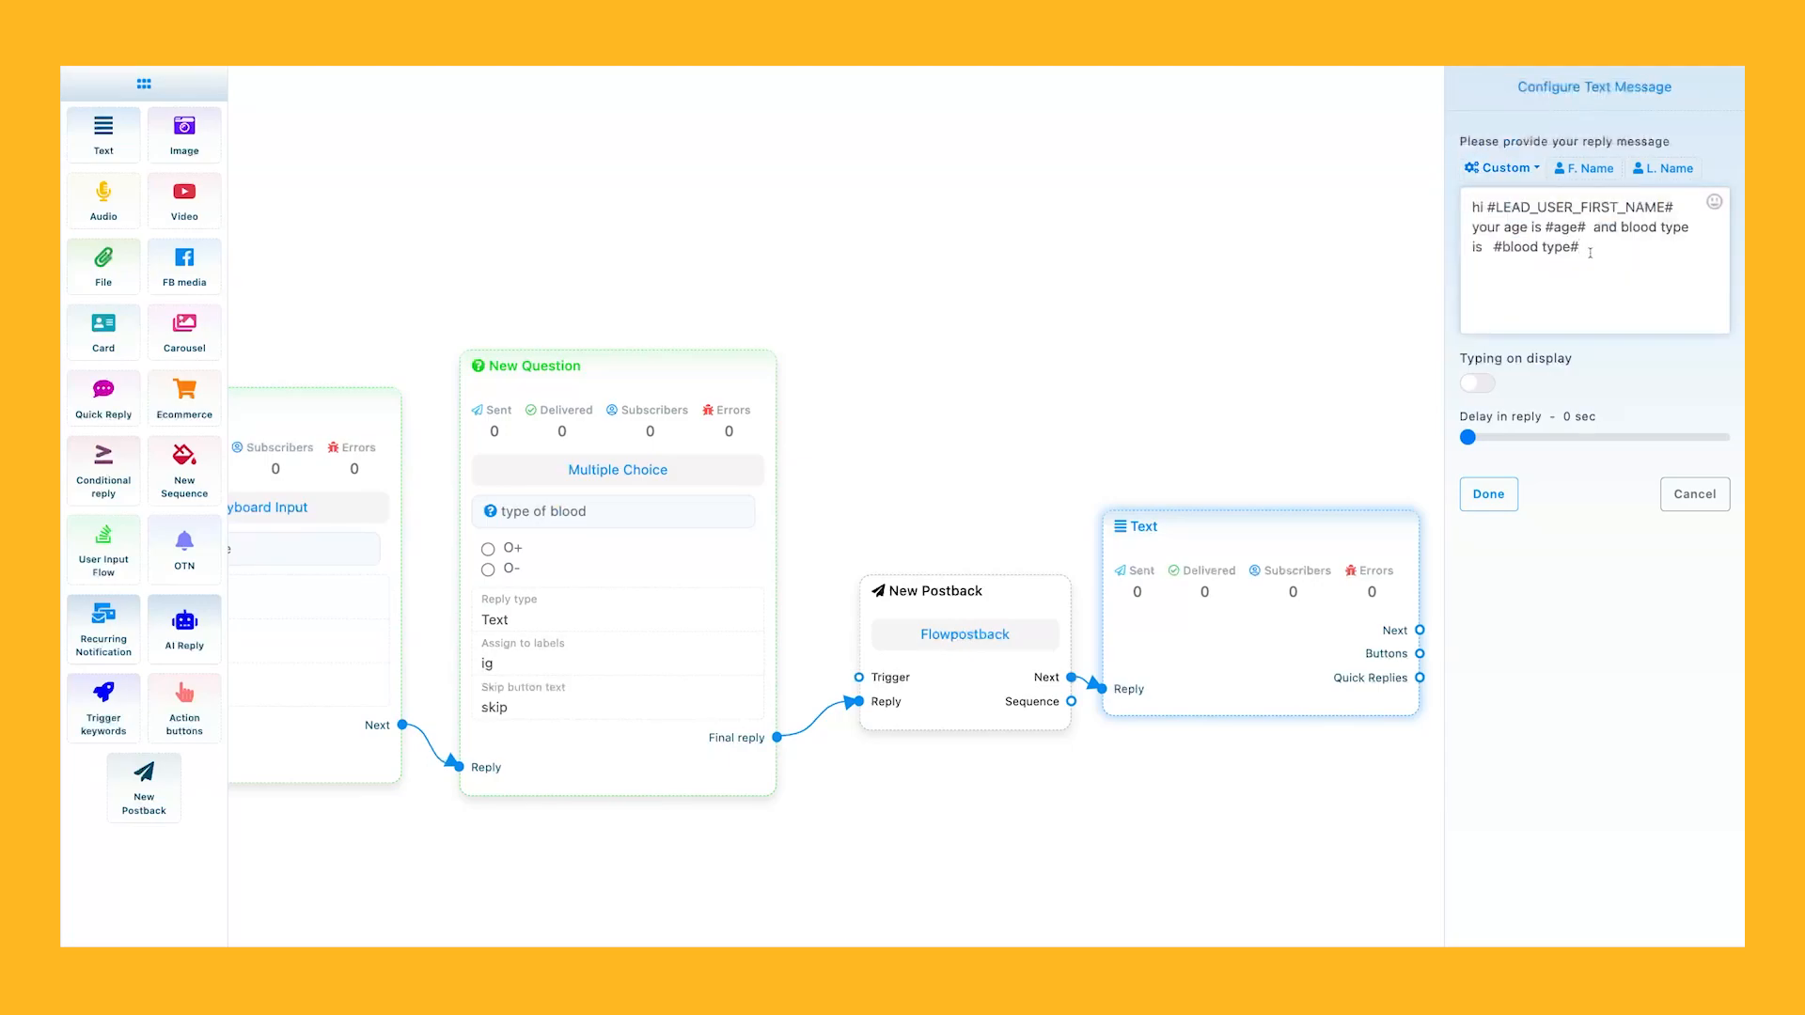
pyautogui.press('Return')
pyautogui.write('is that correct ?')
pyautogui.click(1488, 493)
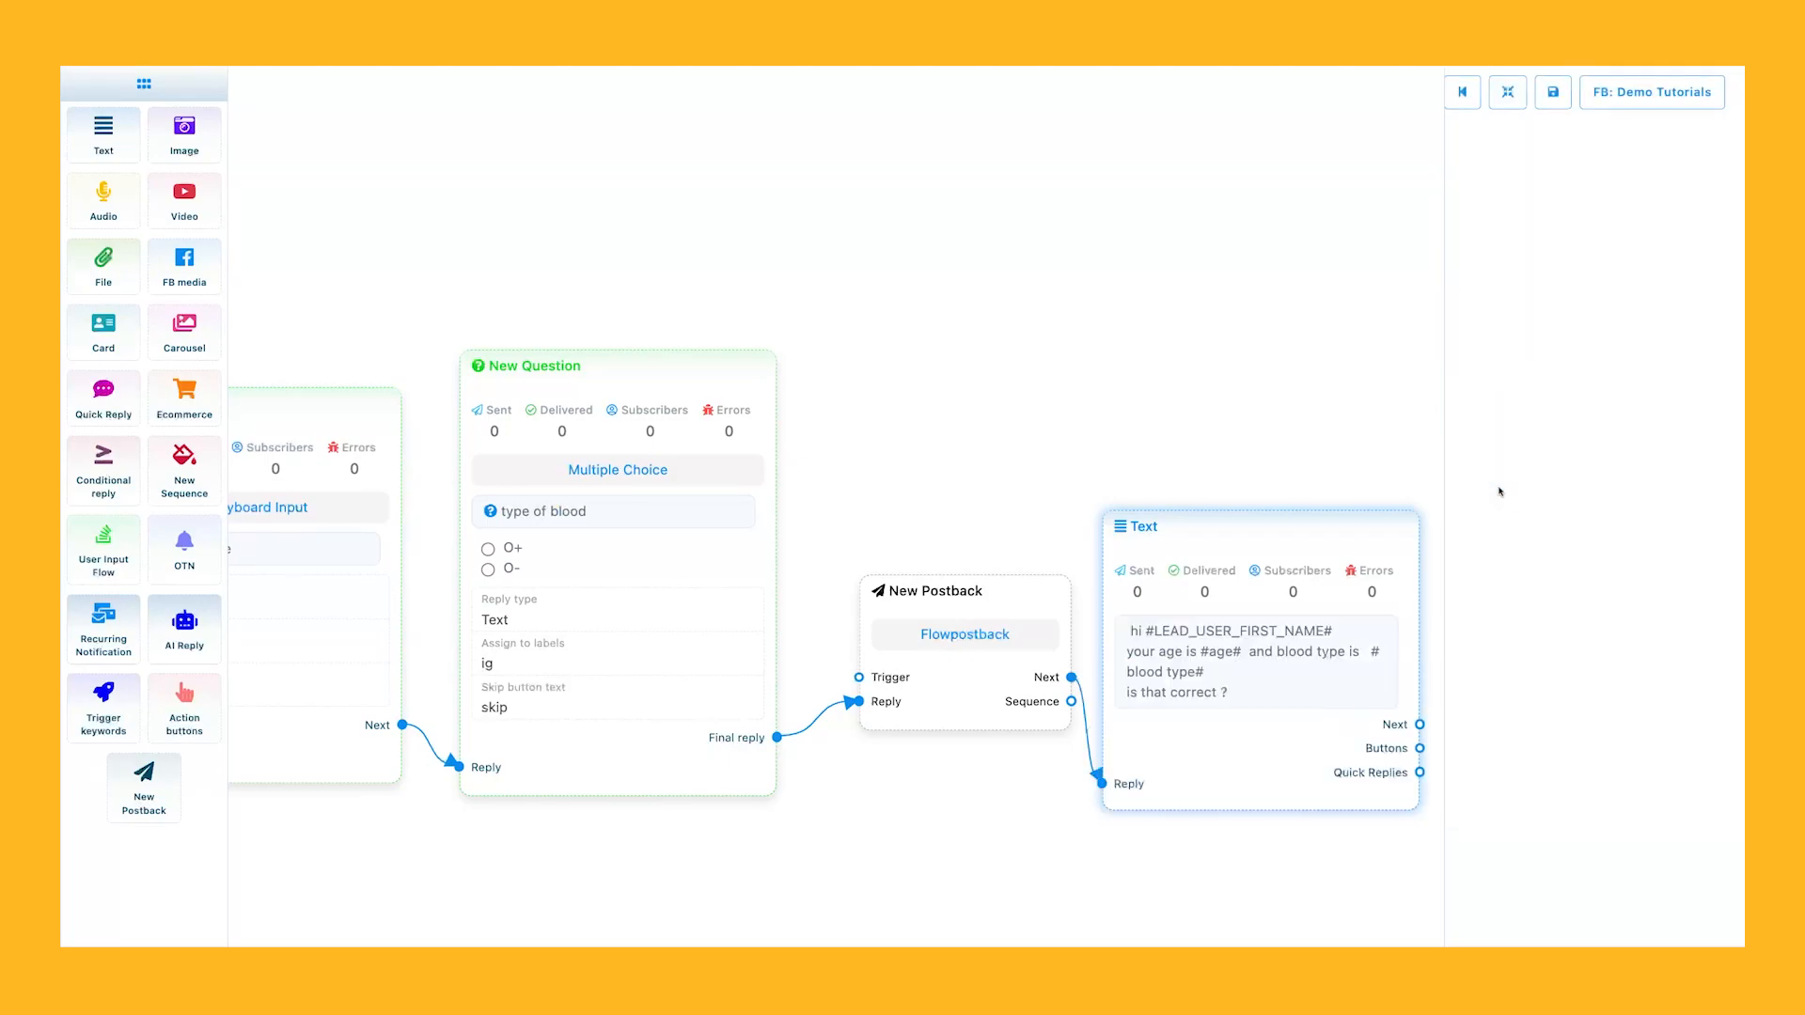
# Attach two buttons to the confirmation message and place them one above the other beside it.
pyautogui.moveTo(1432, 646); pyautogui.dragTo(979, 570)
pyautogui.click(966, 672)
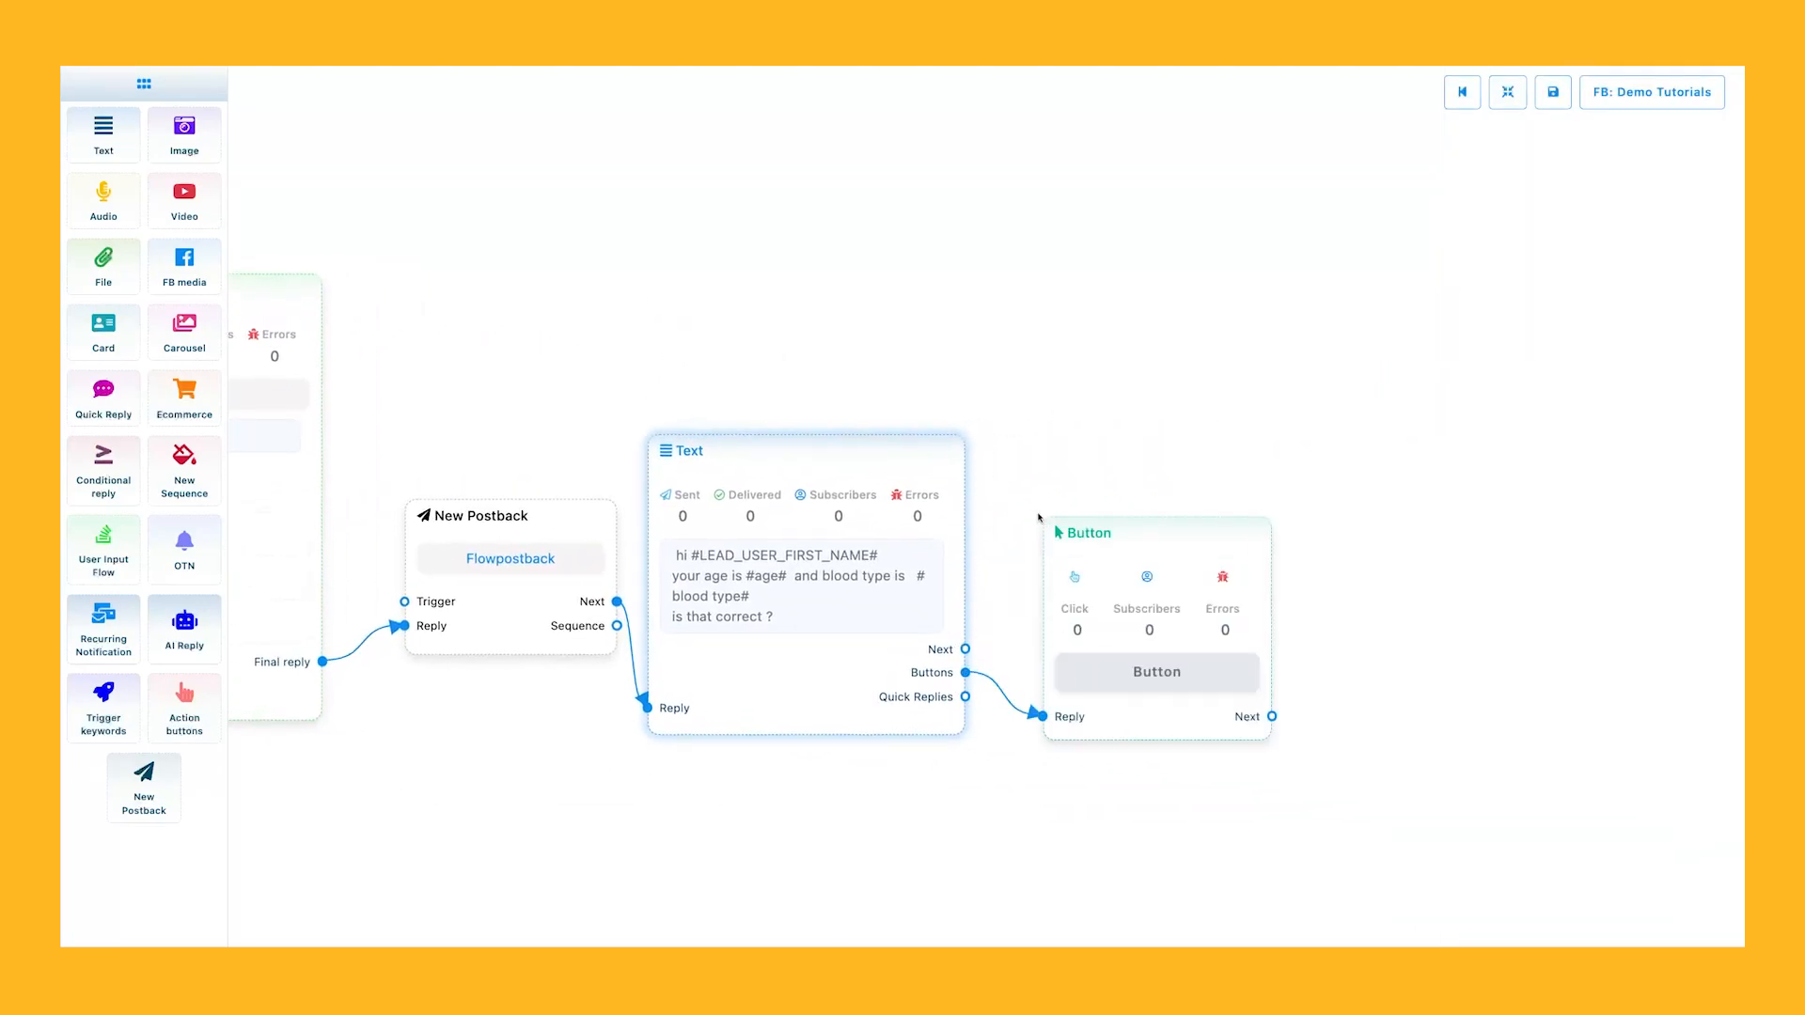
pyautogui.moveTo(965, 673); pyautogui.dragTo(1081, 663)
# Configure the upper button with the text "yes" and the type New postback.
pyautogui.doubleClick(1160, 453)
pyautogui.click(1509, 225)
pyautogui.click(1508, 352)
pyautogui.click(1480, 161)
pyautogui.write('yes')
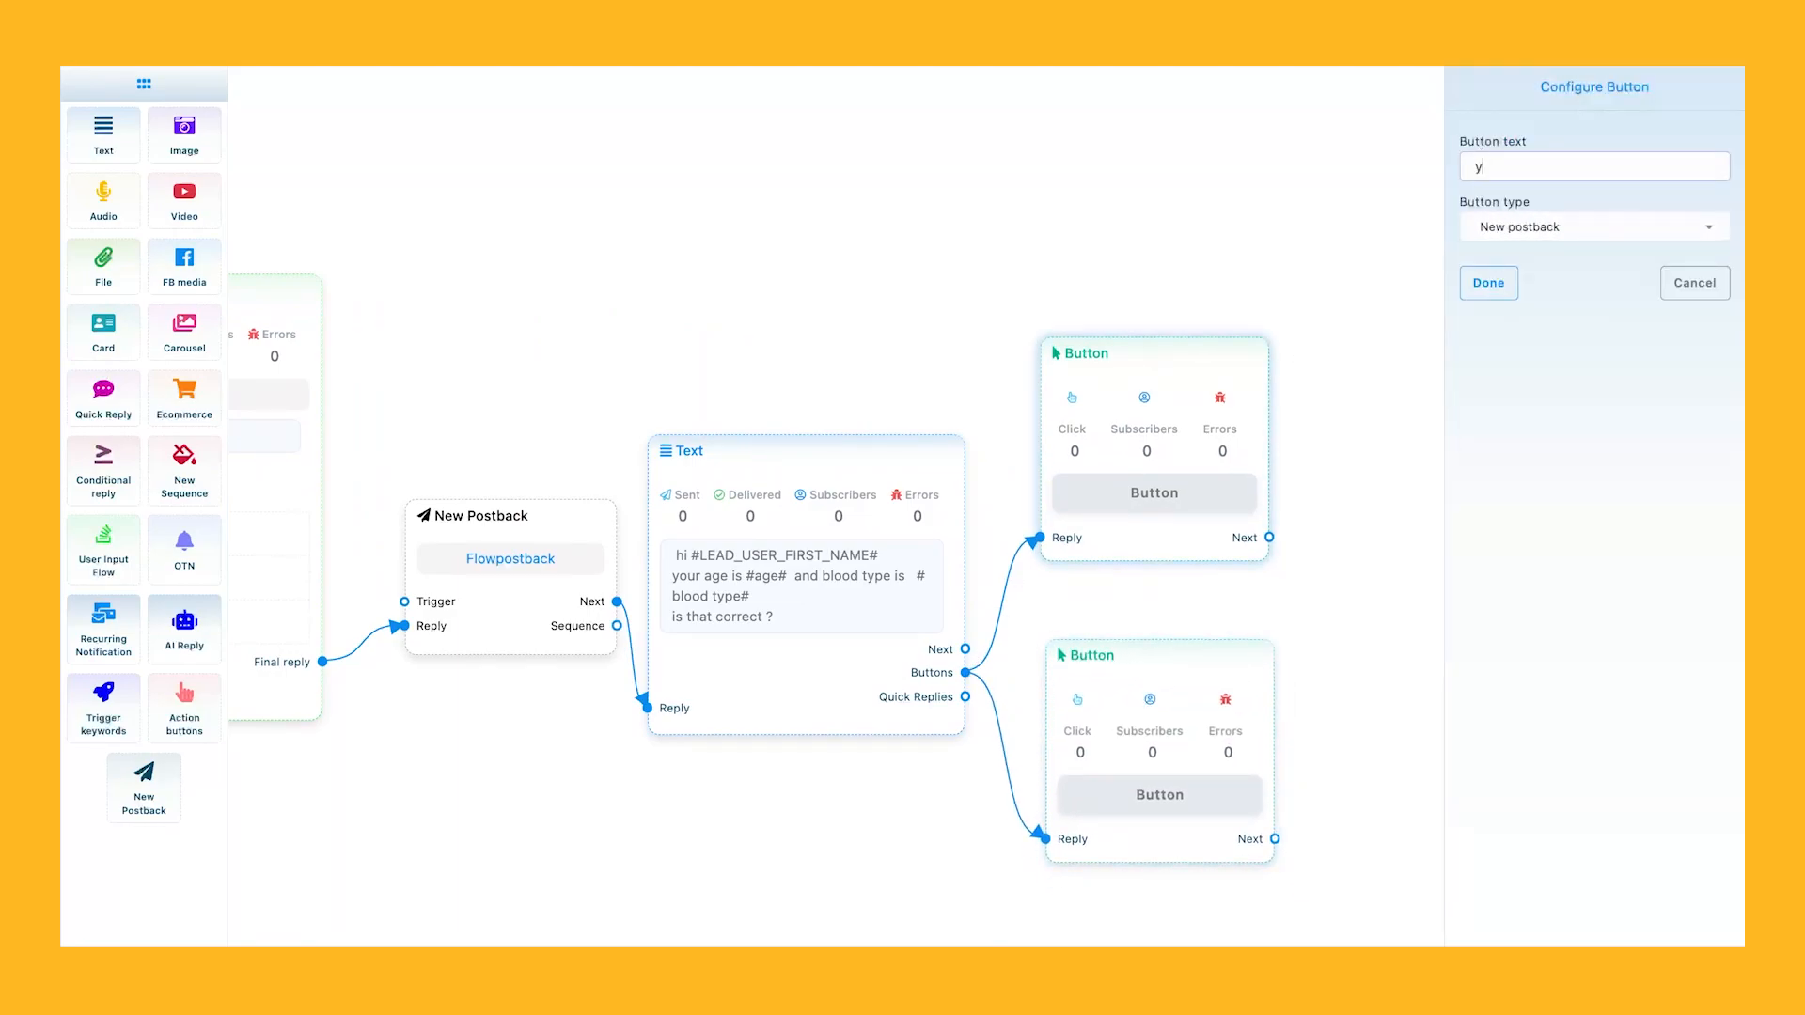
pyautogui.click(1488, 283)
# Configure the lower button with the text "no" and the type New postback.
pyautogui.doubleClick(1160, 794)
pyautogui.click(1509, 226)
pyautogui.click(1508, 352)
pyautogui.click(1488, 283)
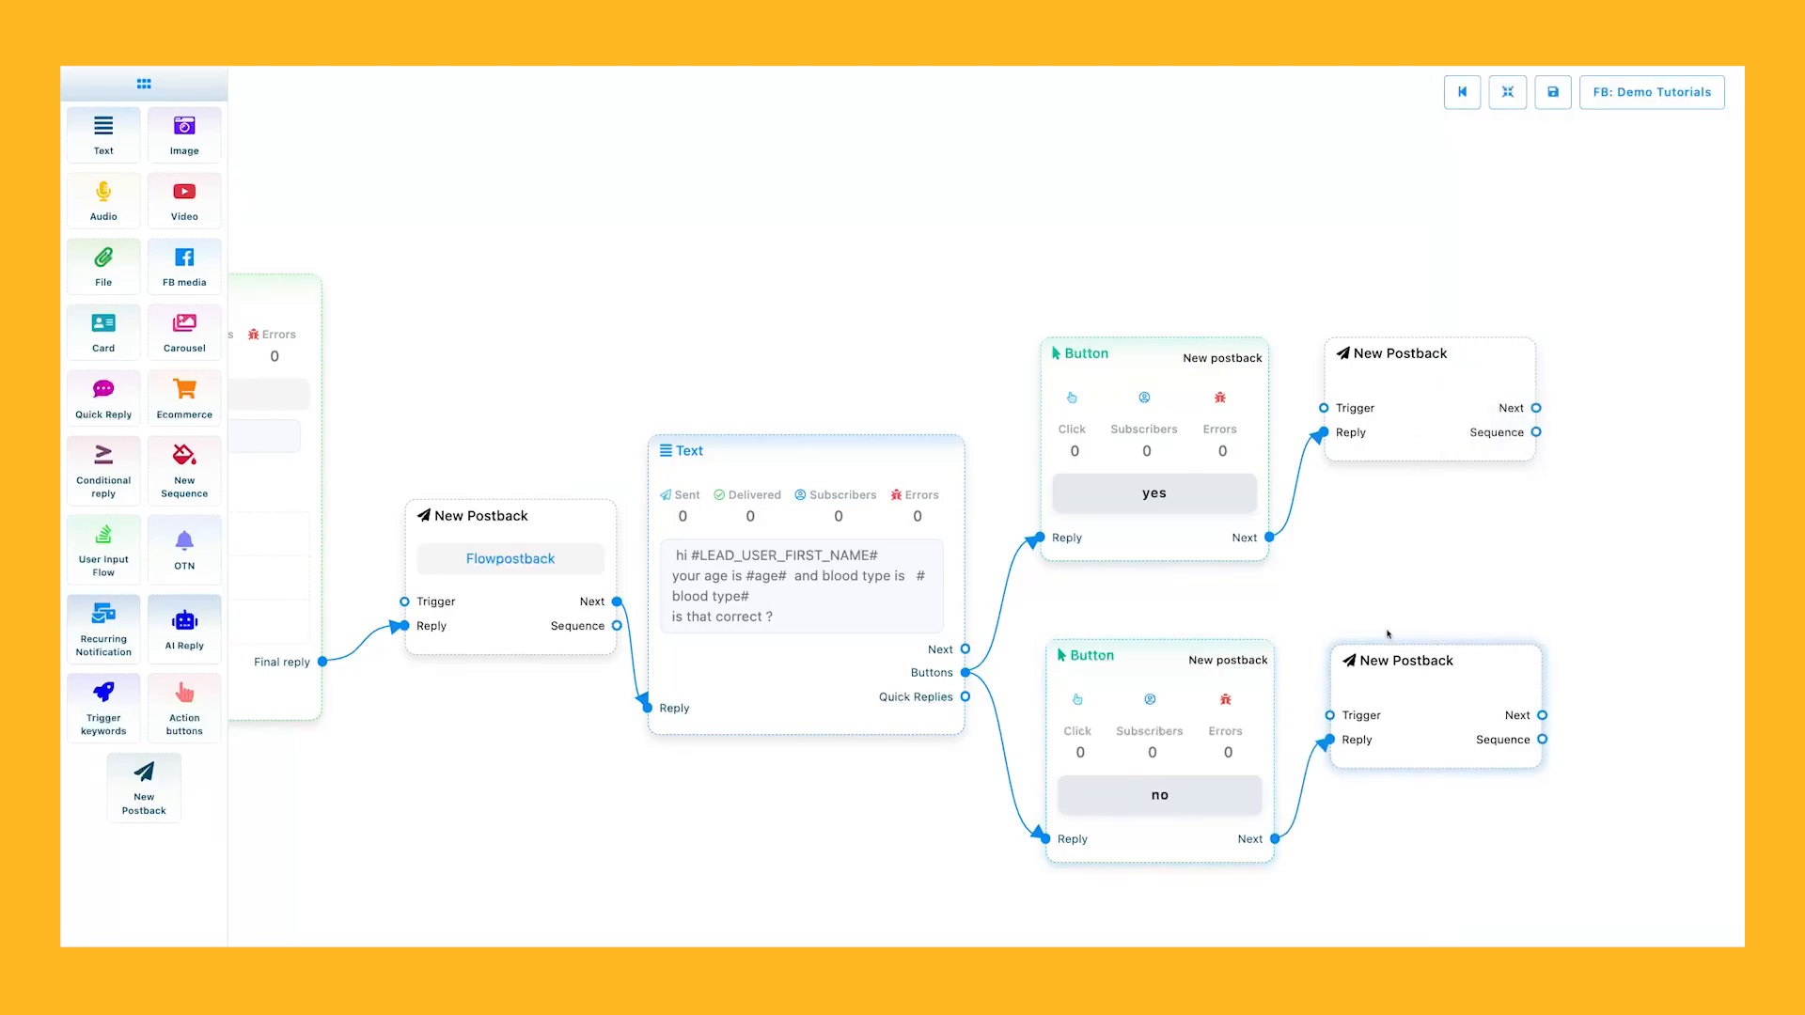
# Title the yes button's postback "yesans" and the no button's postback "noans".
pyautogui.doubleClick(1410, 376)
pyautogui.click(1594, 181)
pyautogui.write('yesans')
pyautogui.click(1488, 379)
pyautogui.doubleClick(1387, 705)
pyautogui.click(1594, 182)
pyautogui.write('noans')
pyautogui.click(1474, 379)
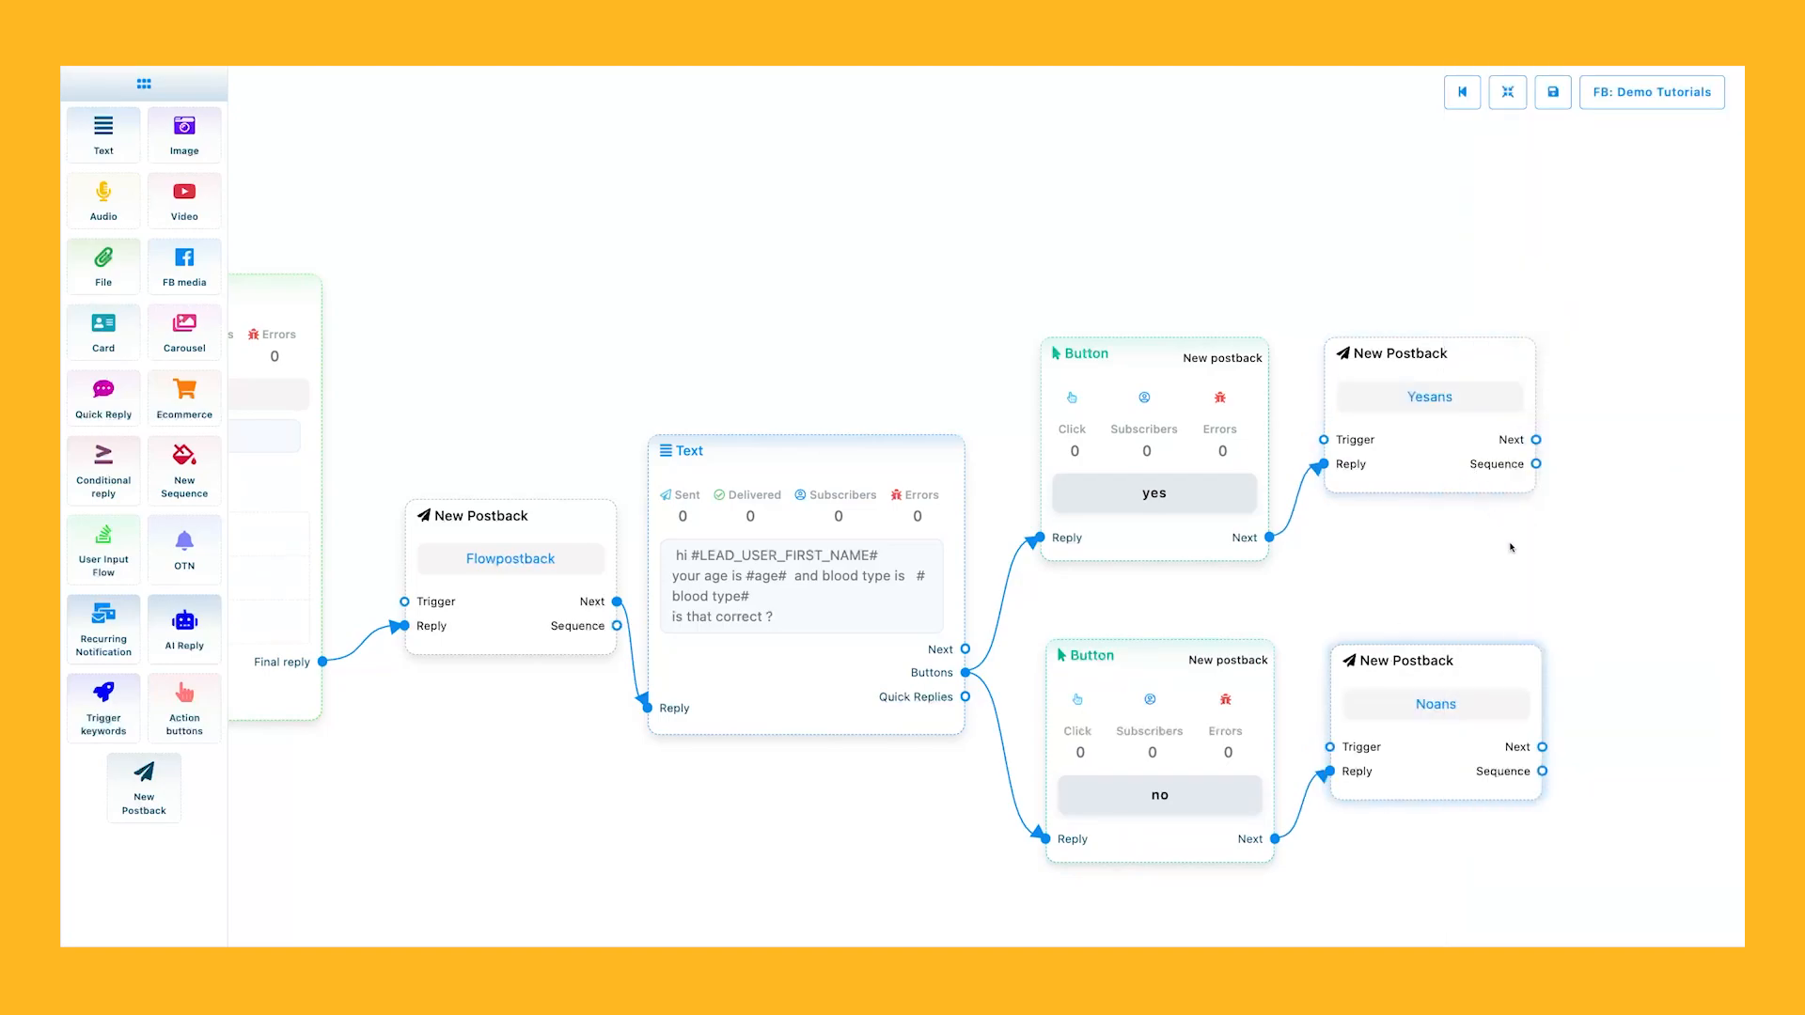
# Attach a text message to the Yesans postback reading "thank you" followed by the first-name variable.
pyautogui.moveTo(1511, 548); pyautogui.dragTo(1149, 594)
pyautogui.moveTo(1174, 486); pyautogui.dragTo(1254, 487)
pyautogui.click(1297, 519)
pyautogui.moveTo(1359, 575); pyautogui.dragTo(1327, 424)
pyautogui.doubleClick(1327, 423)
pyautogui.click(1464, 251)
pyautogui.write('thank youi')
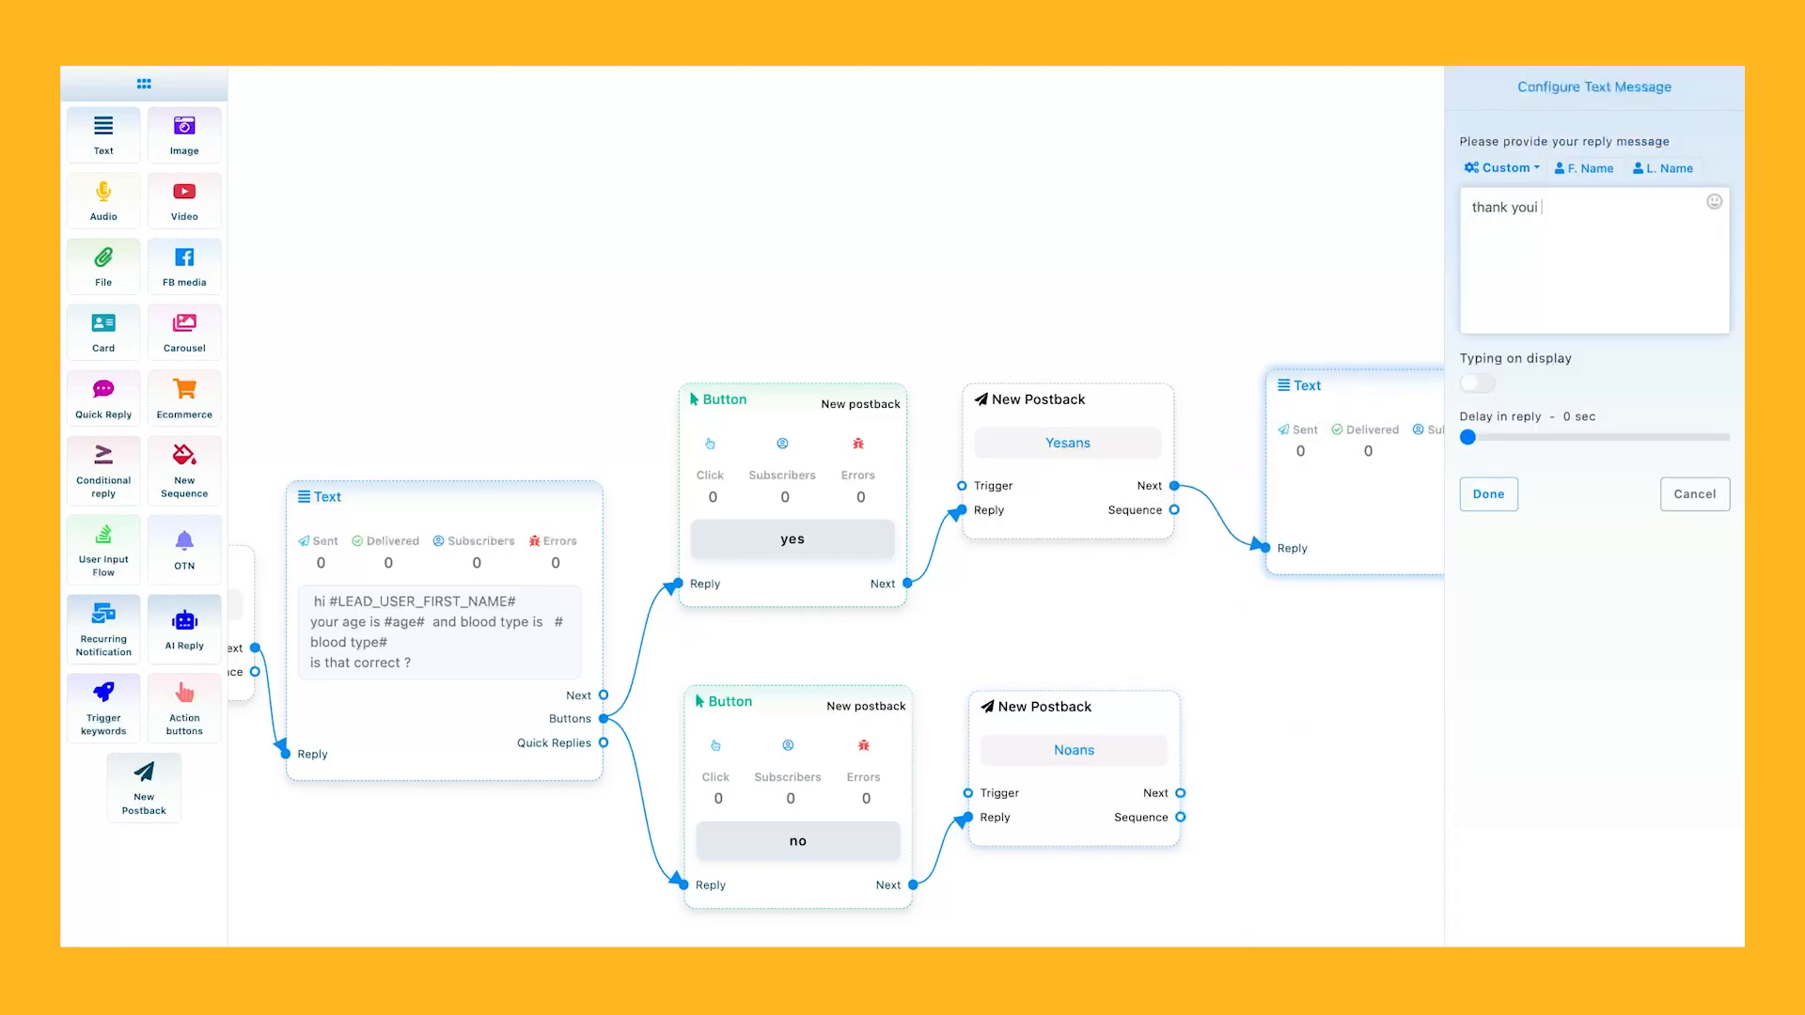
pyautogui.click(1585, 168)
pyautogui.click(1488, 495)
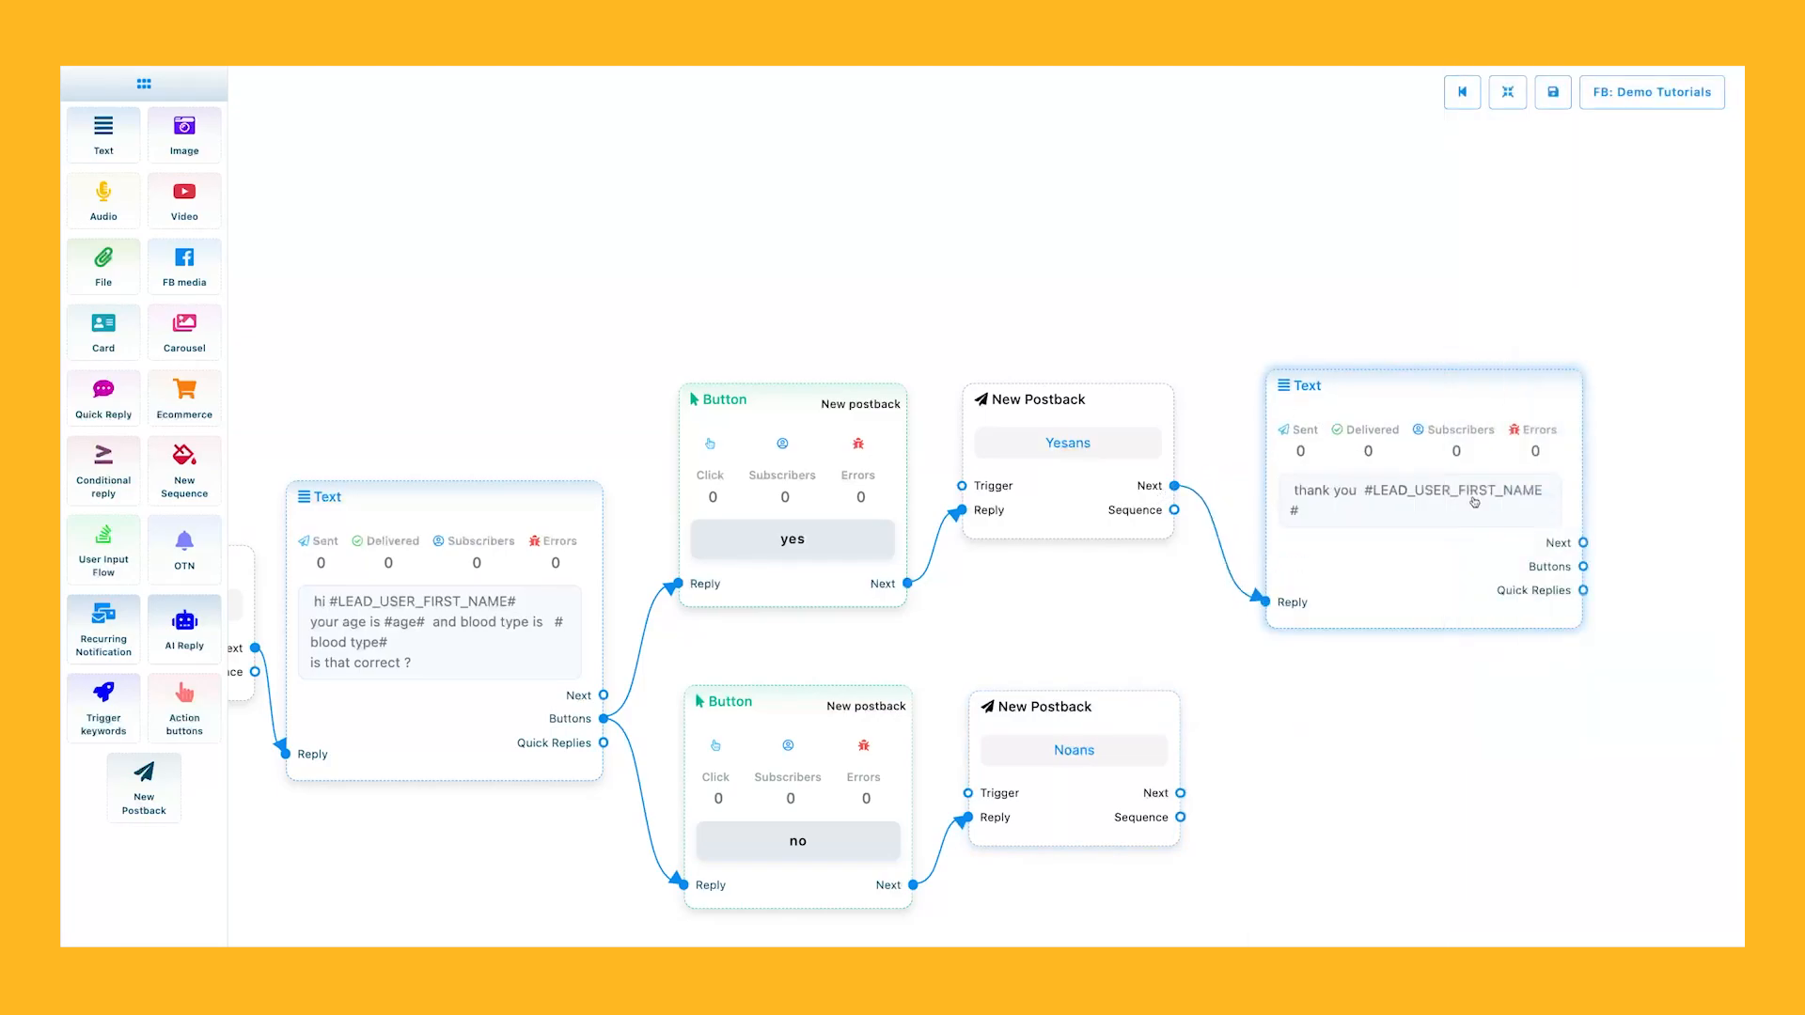
# Attach the text message "enter info again" to the Noans postback and link its next output to a new User Input Flow block.
pyautogui.moveTo(1181, 795); pyautogui.dragTo(1229, 642)
pyautogui.click(1317, 809)
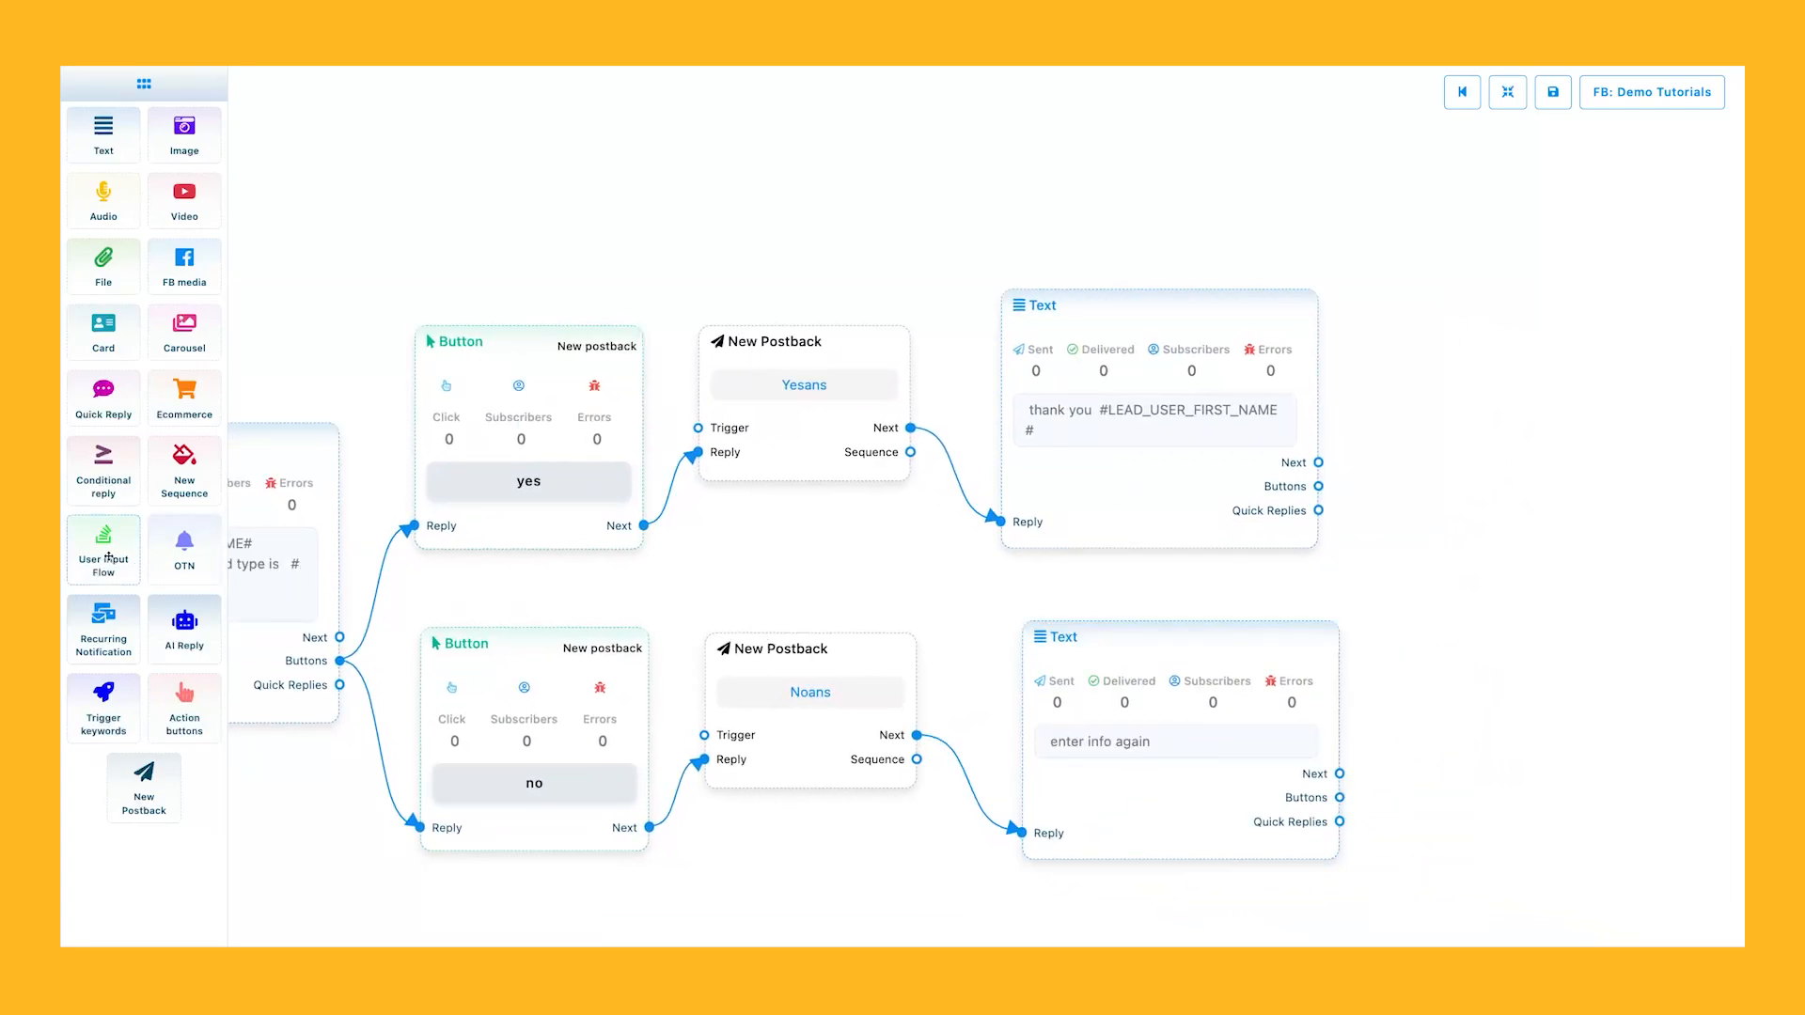
pyautogui.moveTo(104, 552); pyautogui.dragTo(1495, 649)
pyautogui.moveTo(1341, 774); pyautogui.dragTo(1466, 820)
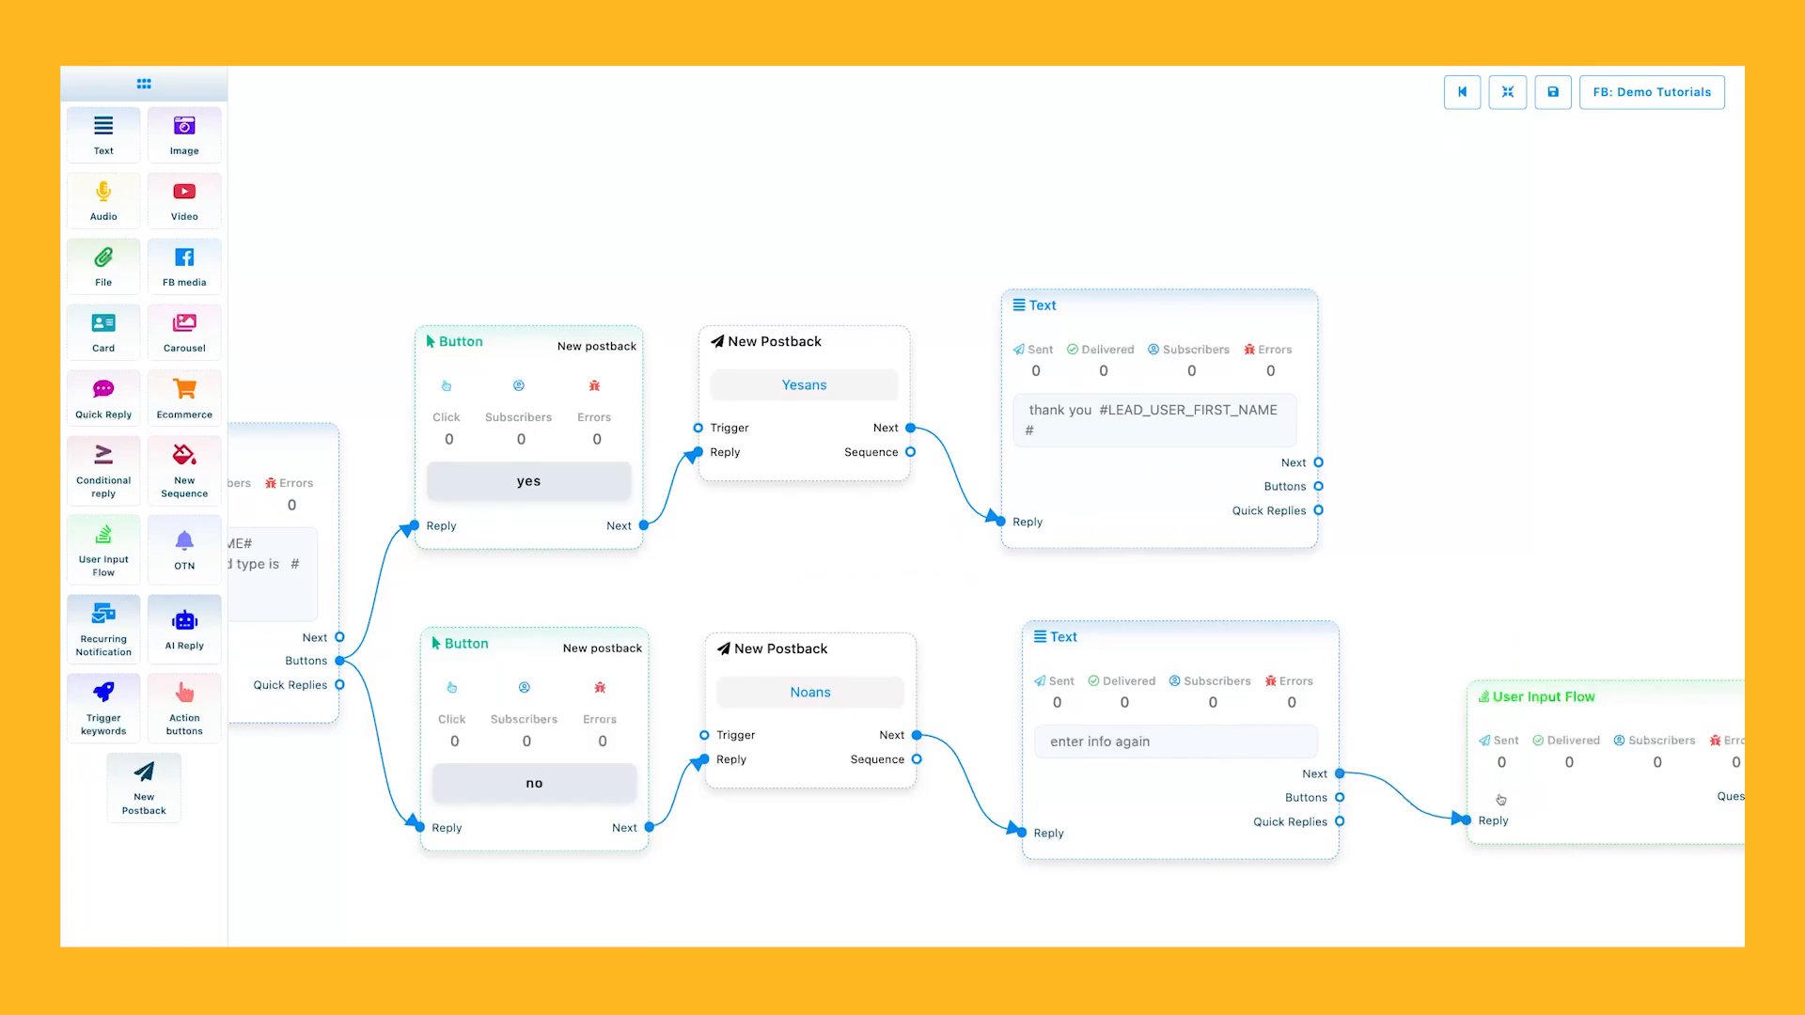
# Choose the existing inputflow for the new User Input Flow block and save the bot.
pyautogui.doubleClick(1501, 800)
pyautogui.click(1524, 171)
pyautogui.click(1521, 335)
pyautogui.click(1488, 238)
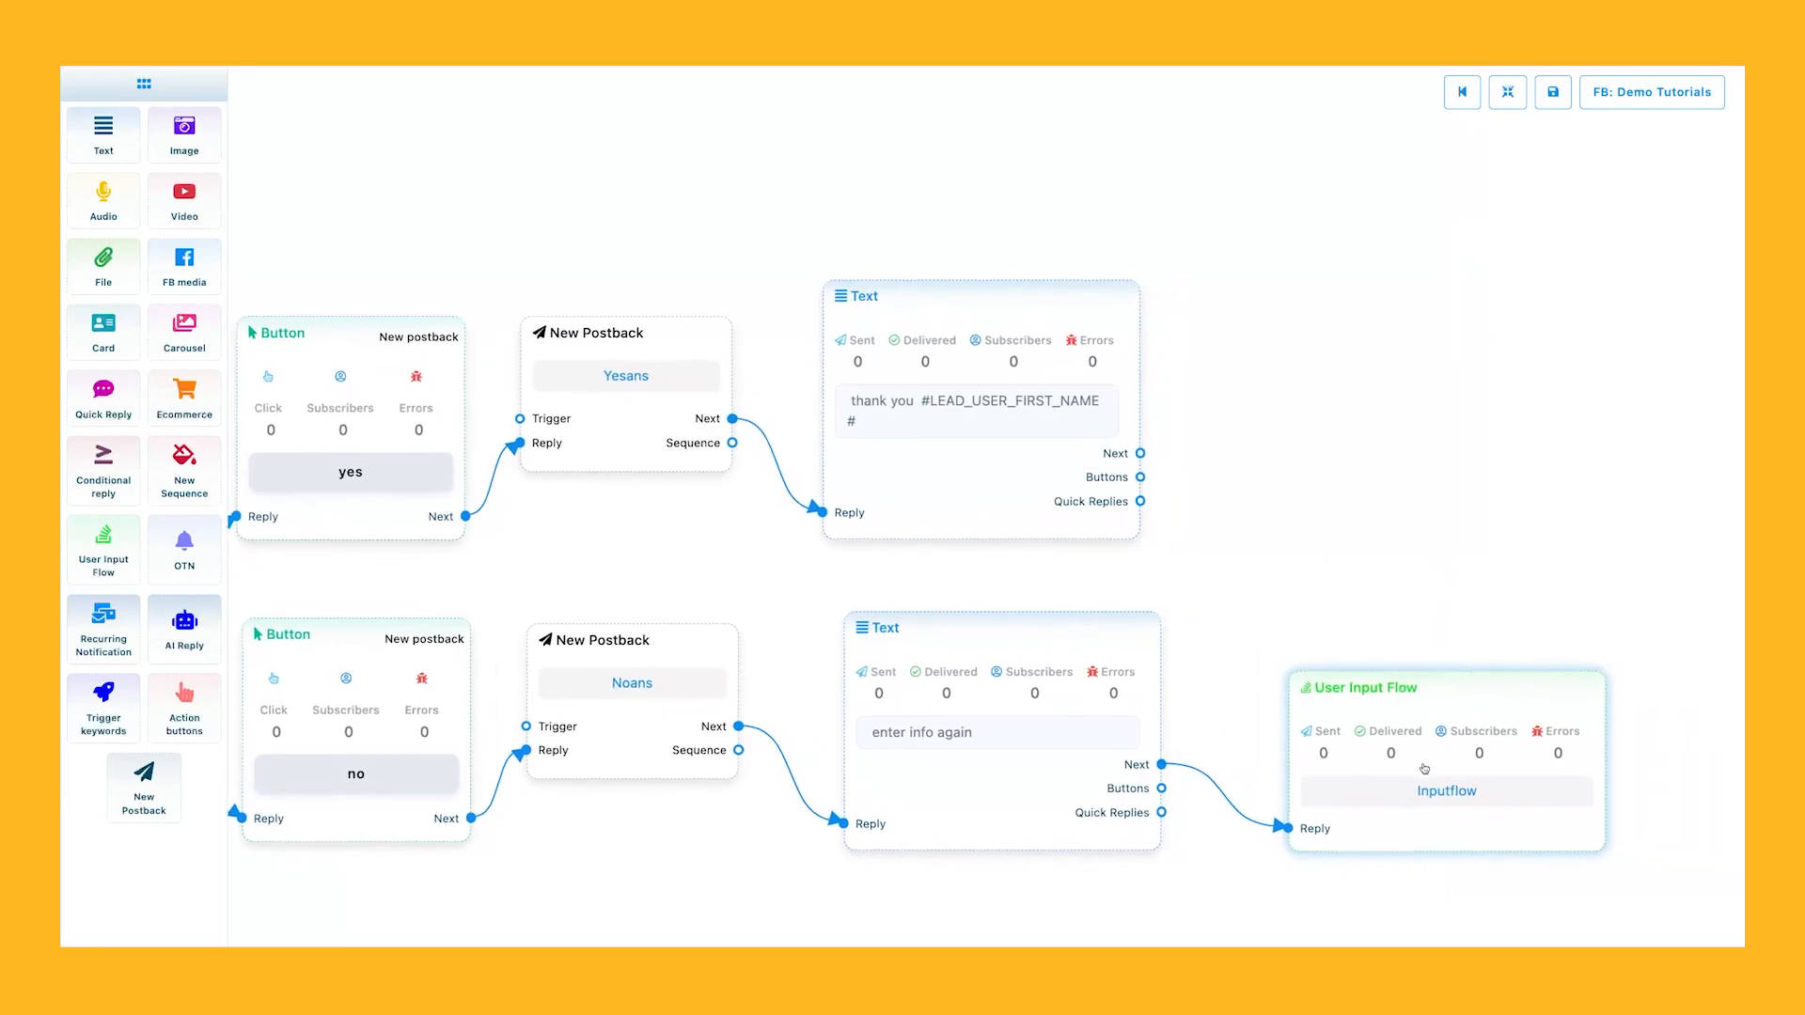
pyautogui.click(1552, 92)
pyautogui.moveTo(1415, 505); pyautogui.dragTo(1442, 452)
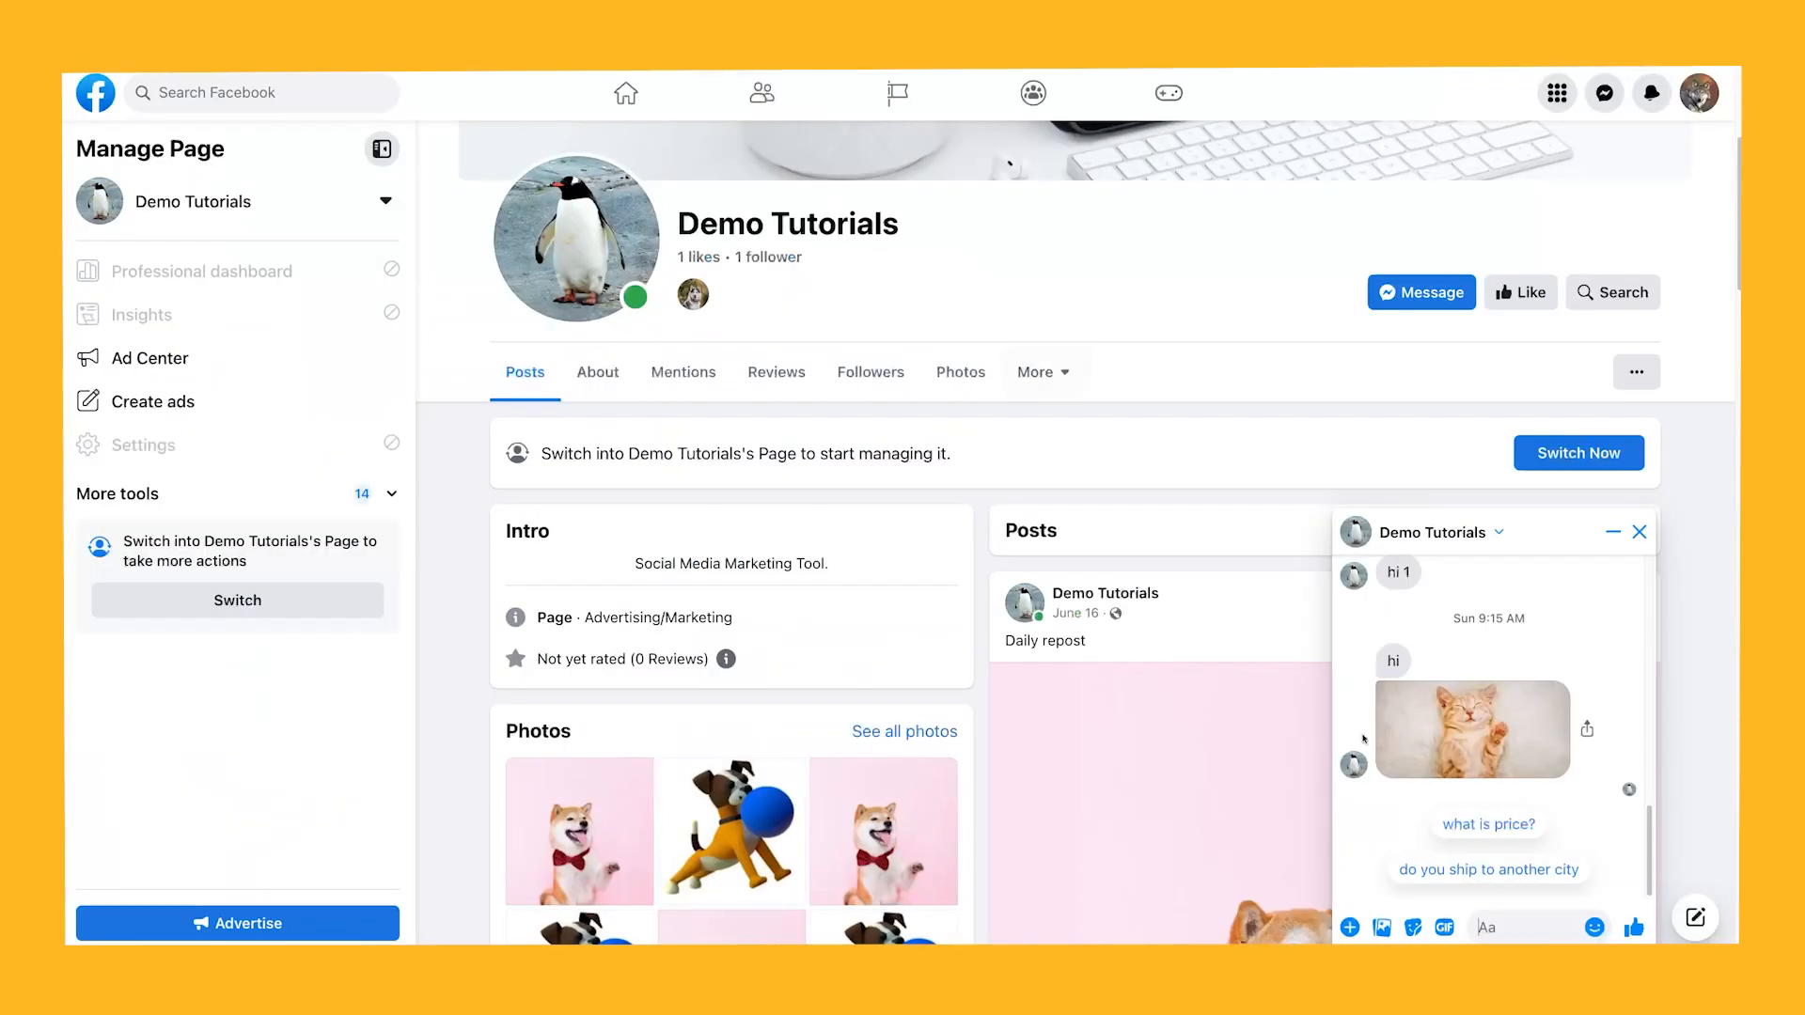
# Test the bot on the Demo Tutorials Facebook page by sending "inputbot" in Messenger and choosing start.
pyautogui.write('inputbot')
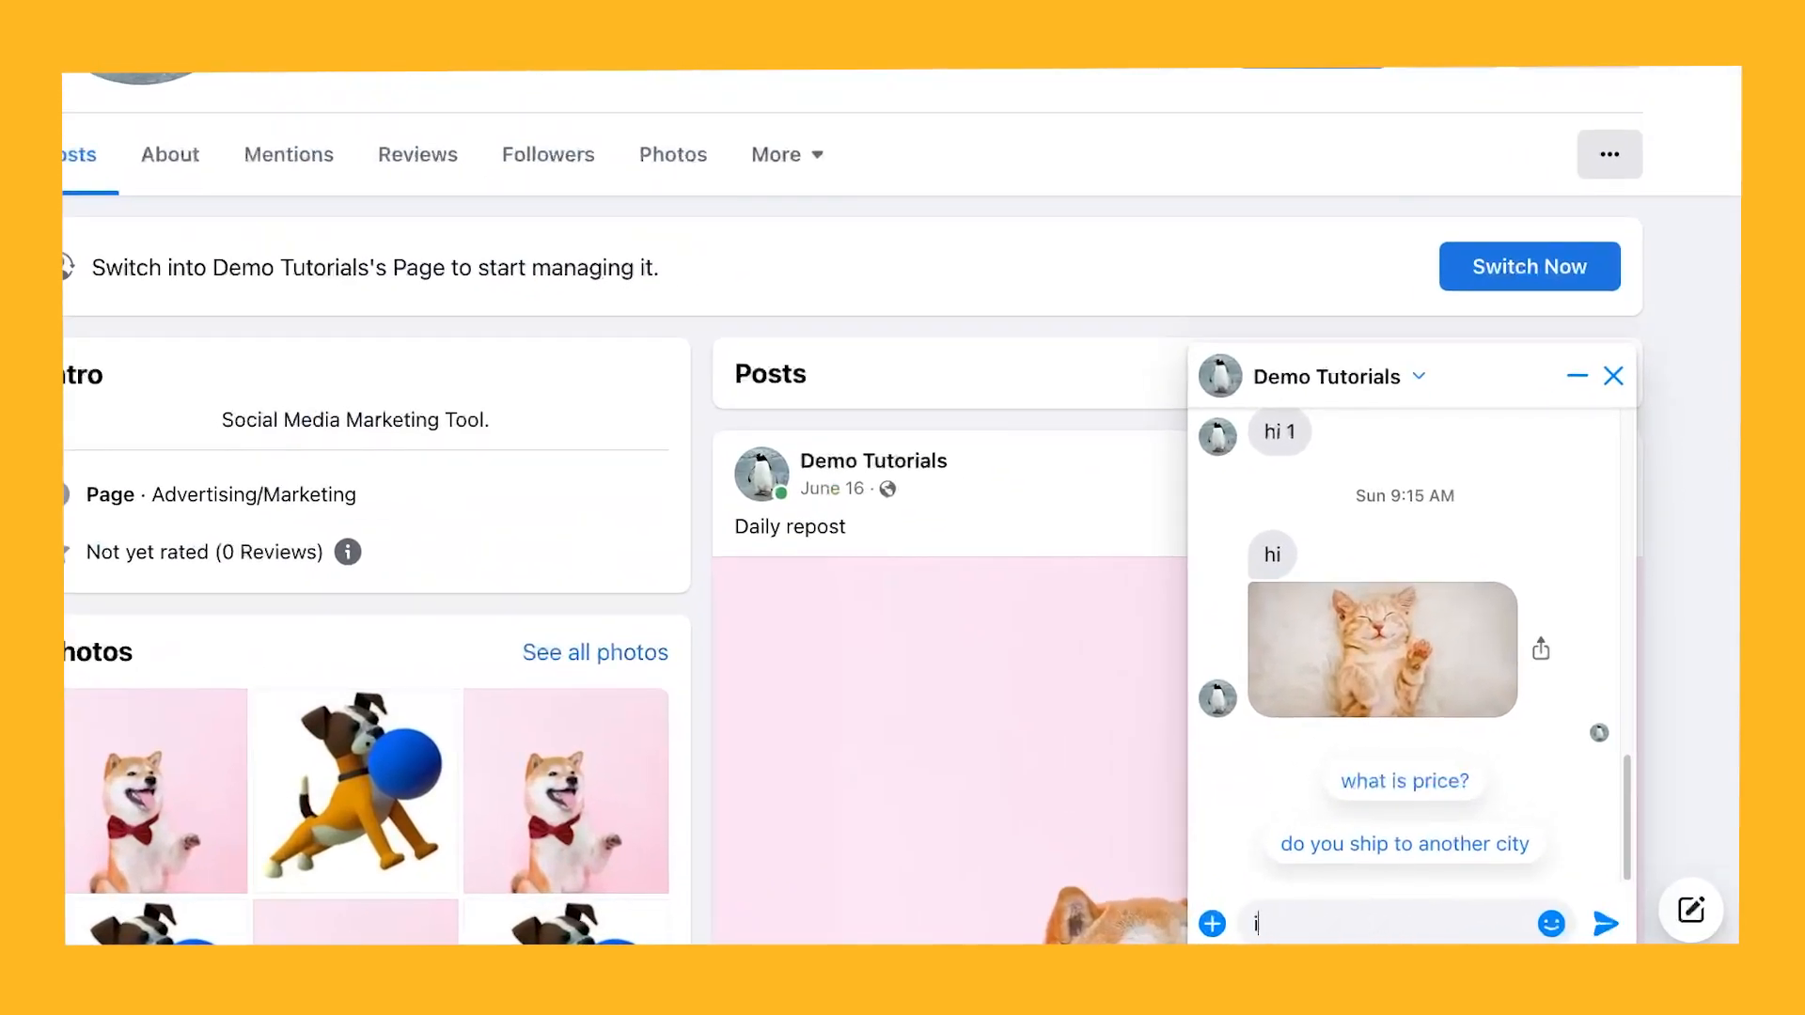
pyautogui.press('Return')
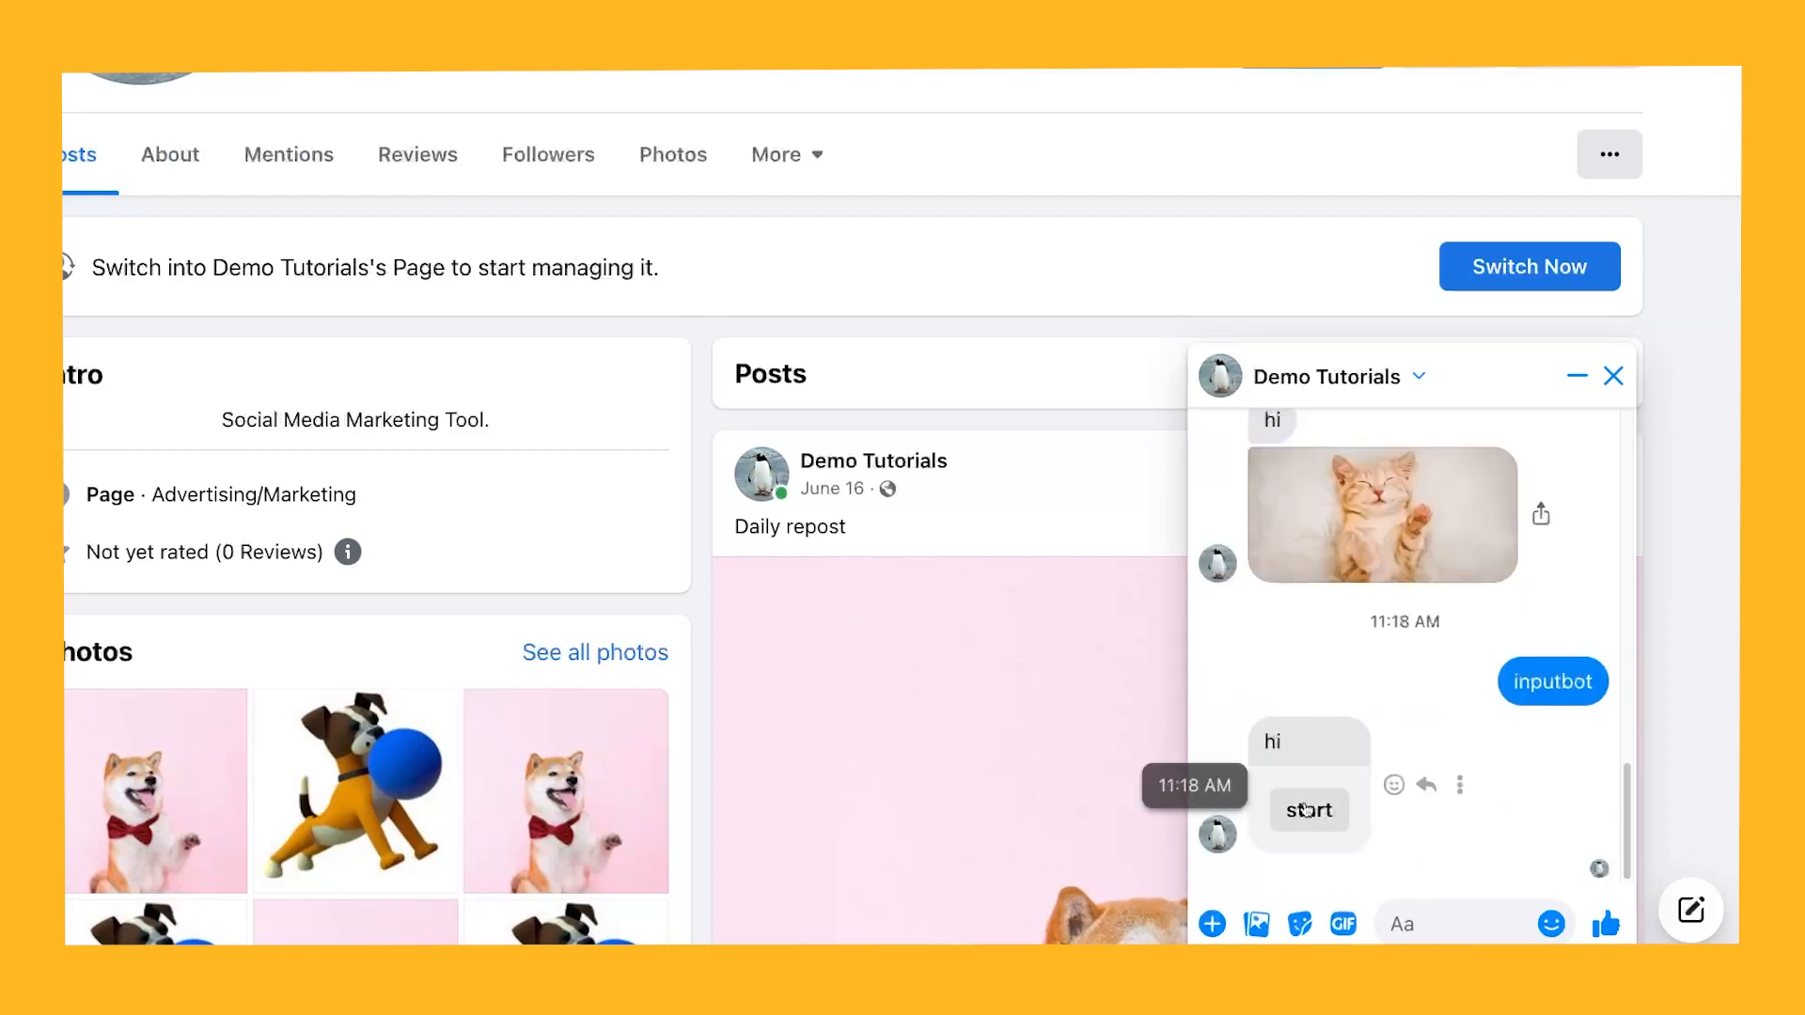
pyautogui.click(1307, 810)
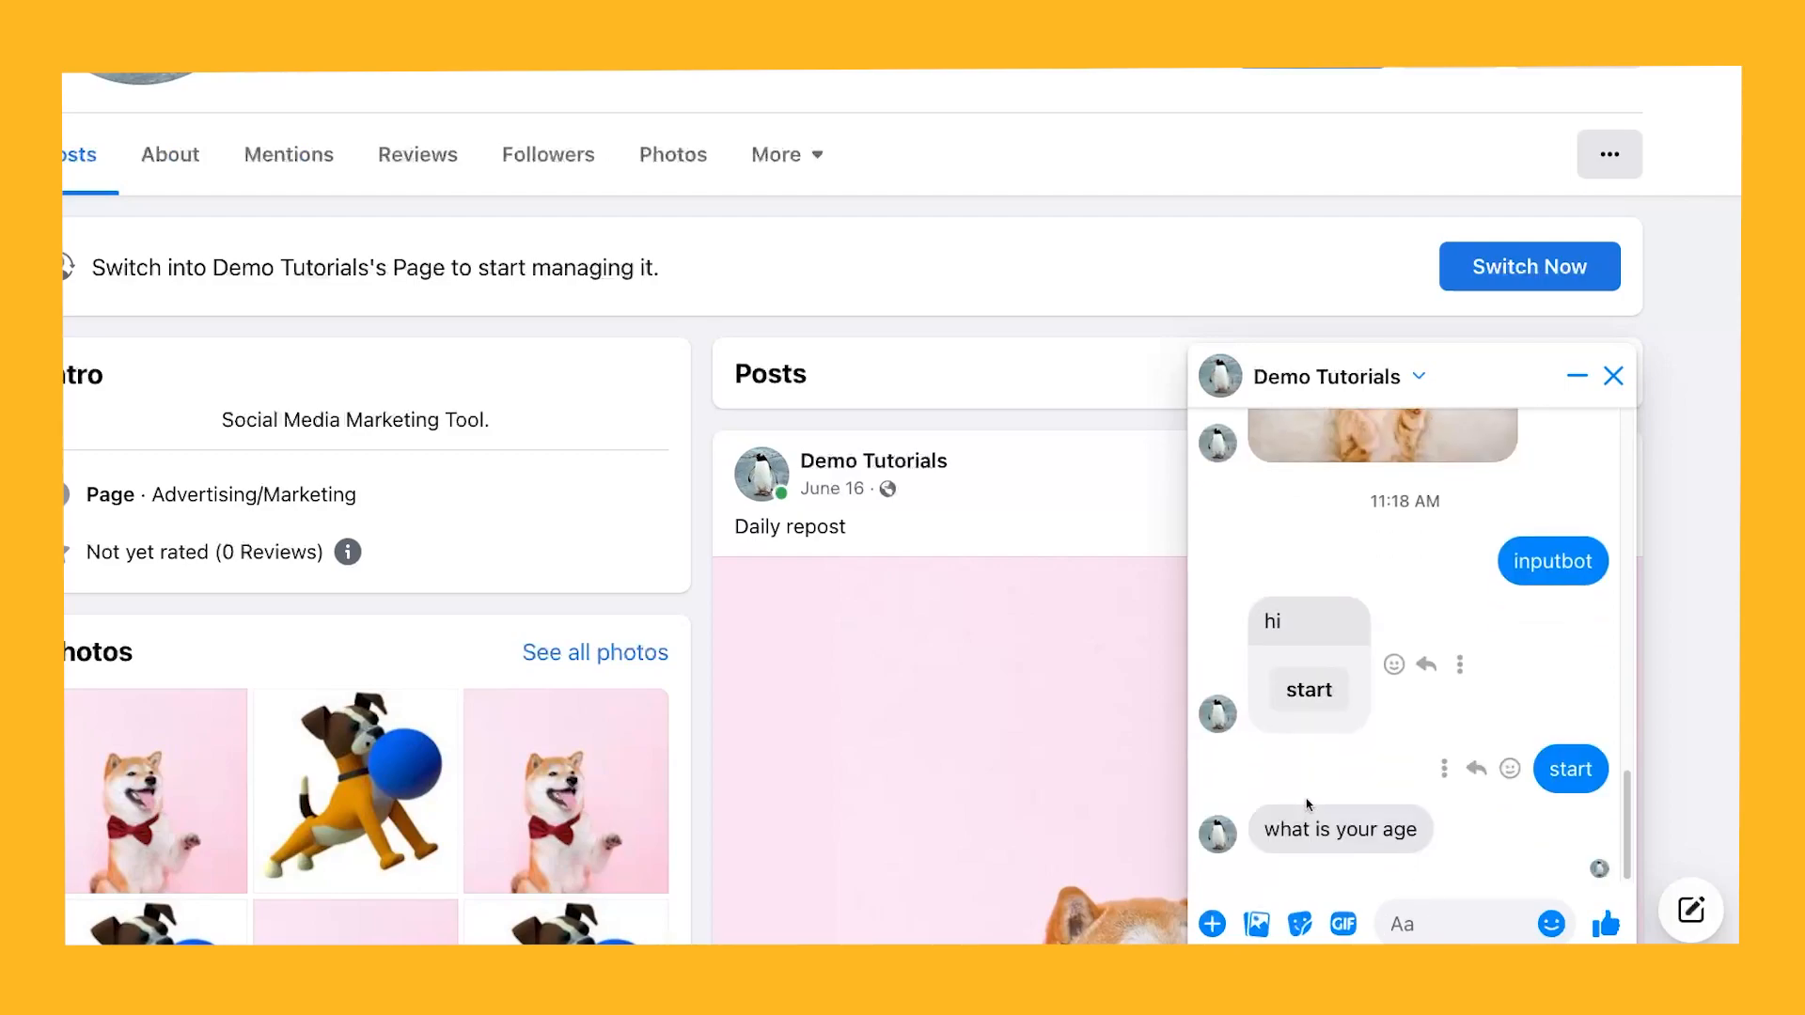
# Answer the bot's questions with age 18 and blood type O+, and confirm the summary with yes.
pyautogui.click(1401, 926)
pyautogui.write('18')
pyautogui.press('Return')
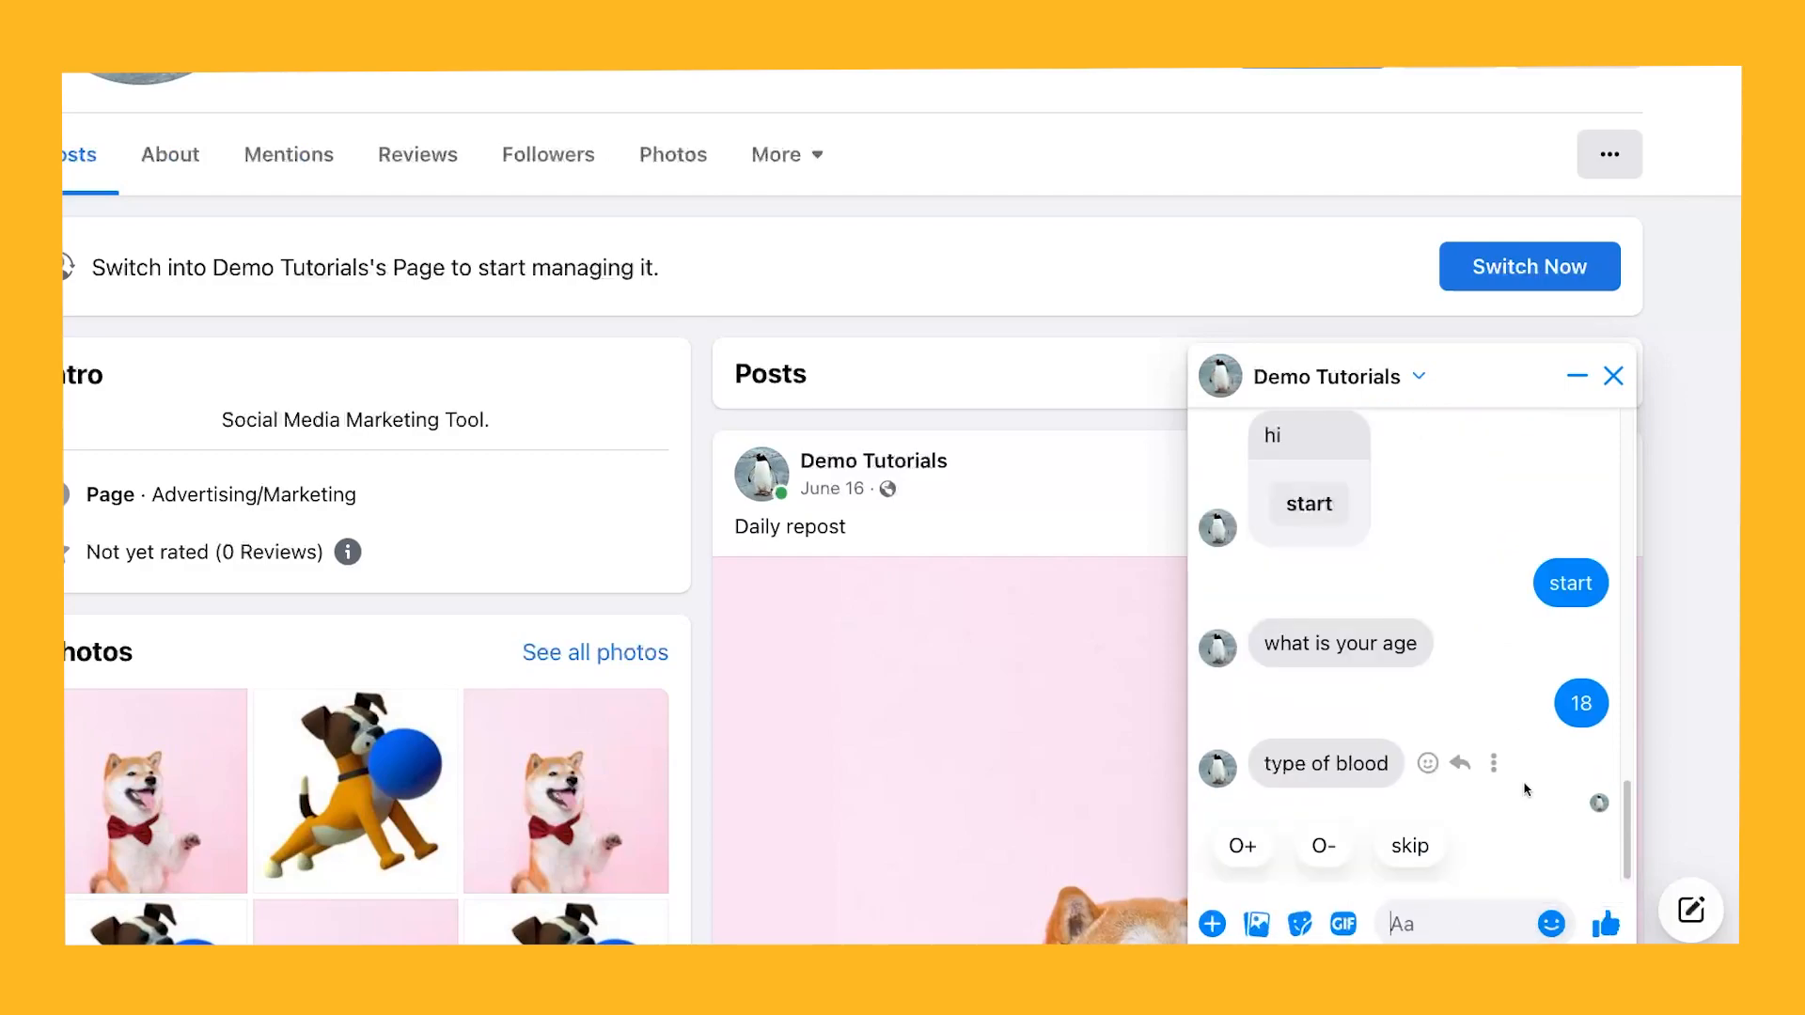
pyautogui.click(1241, 845)
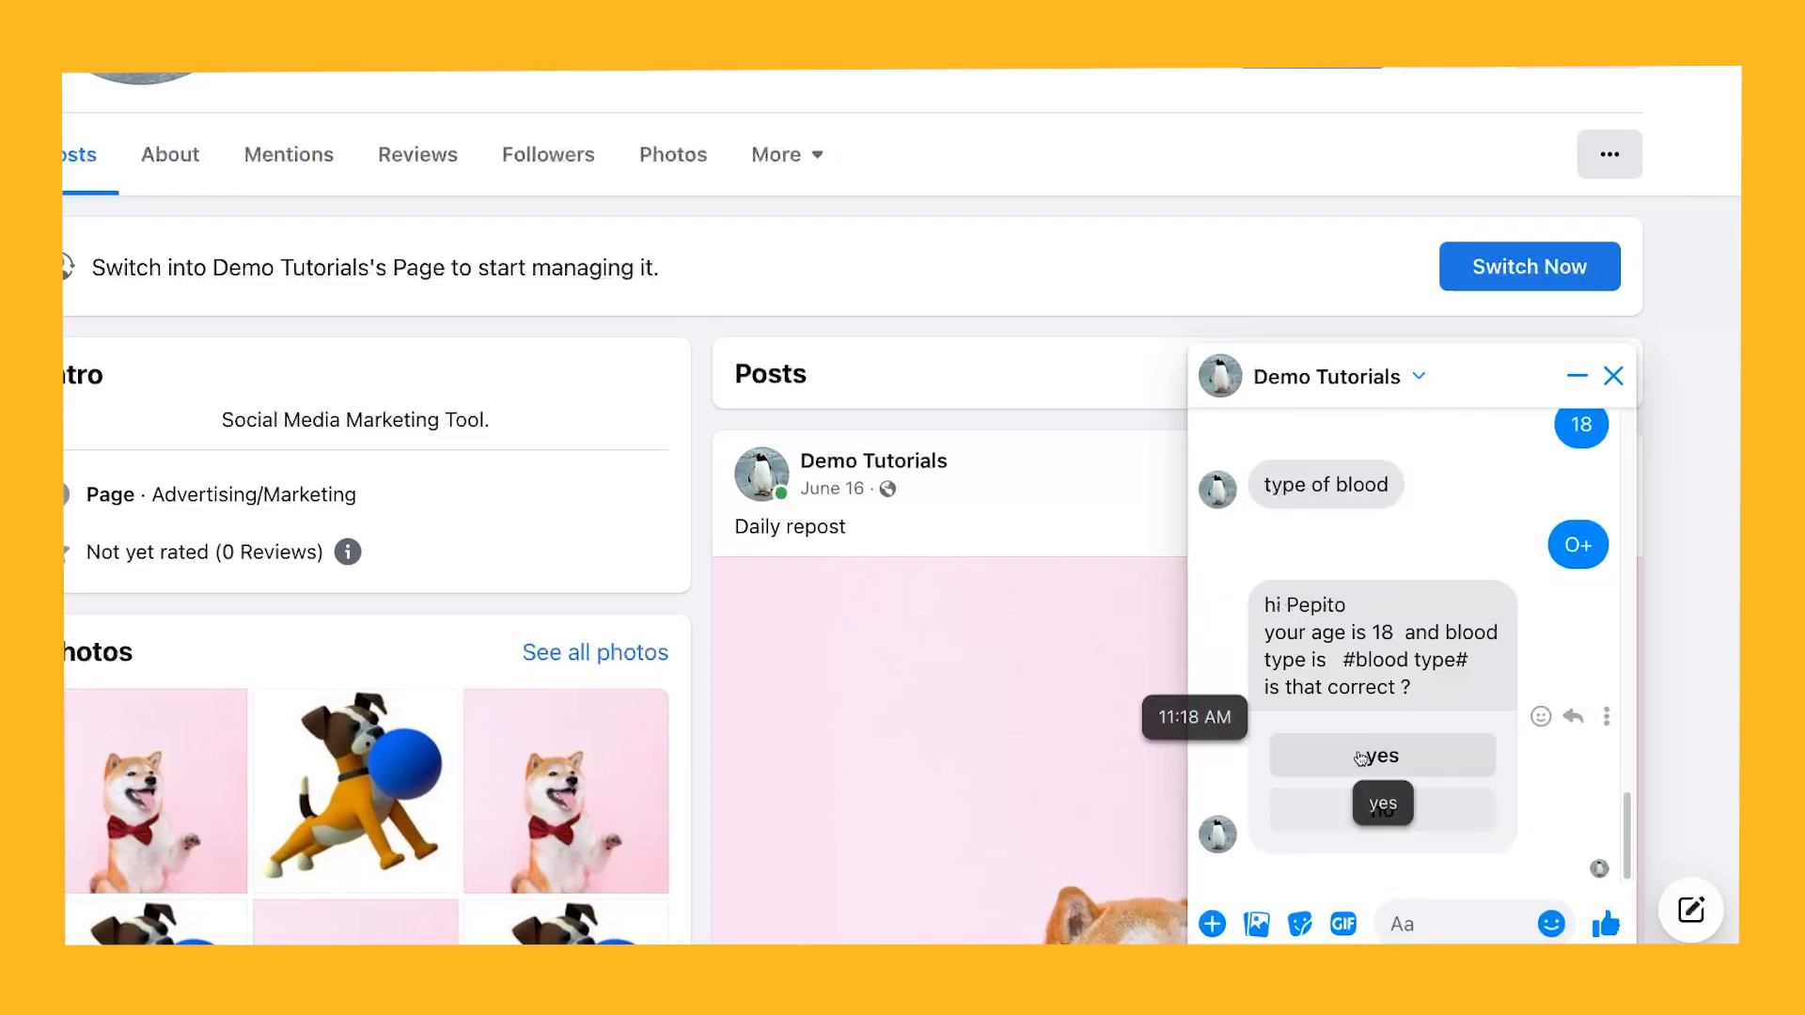
pyautogui.click(1354, 769)
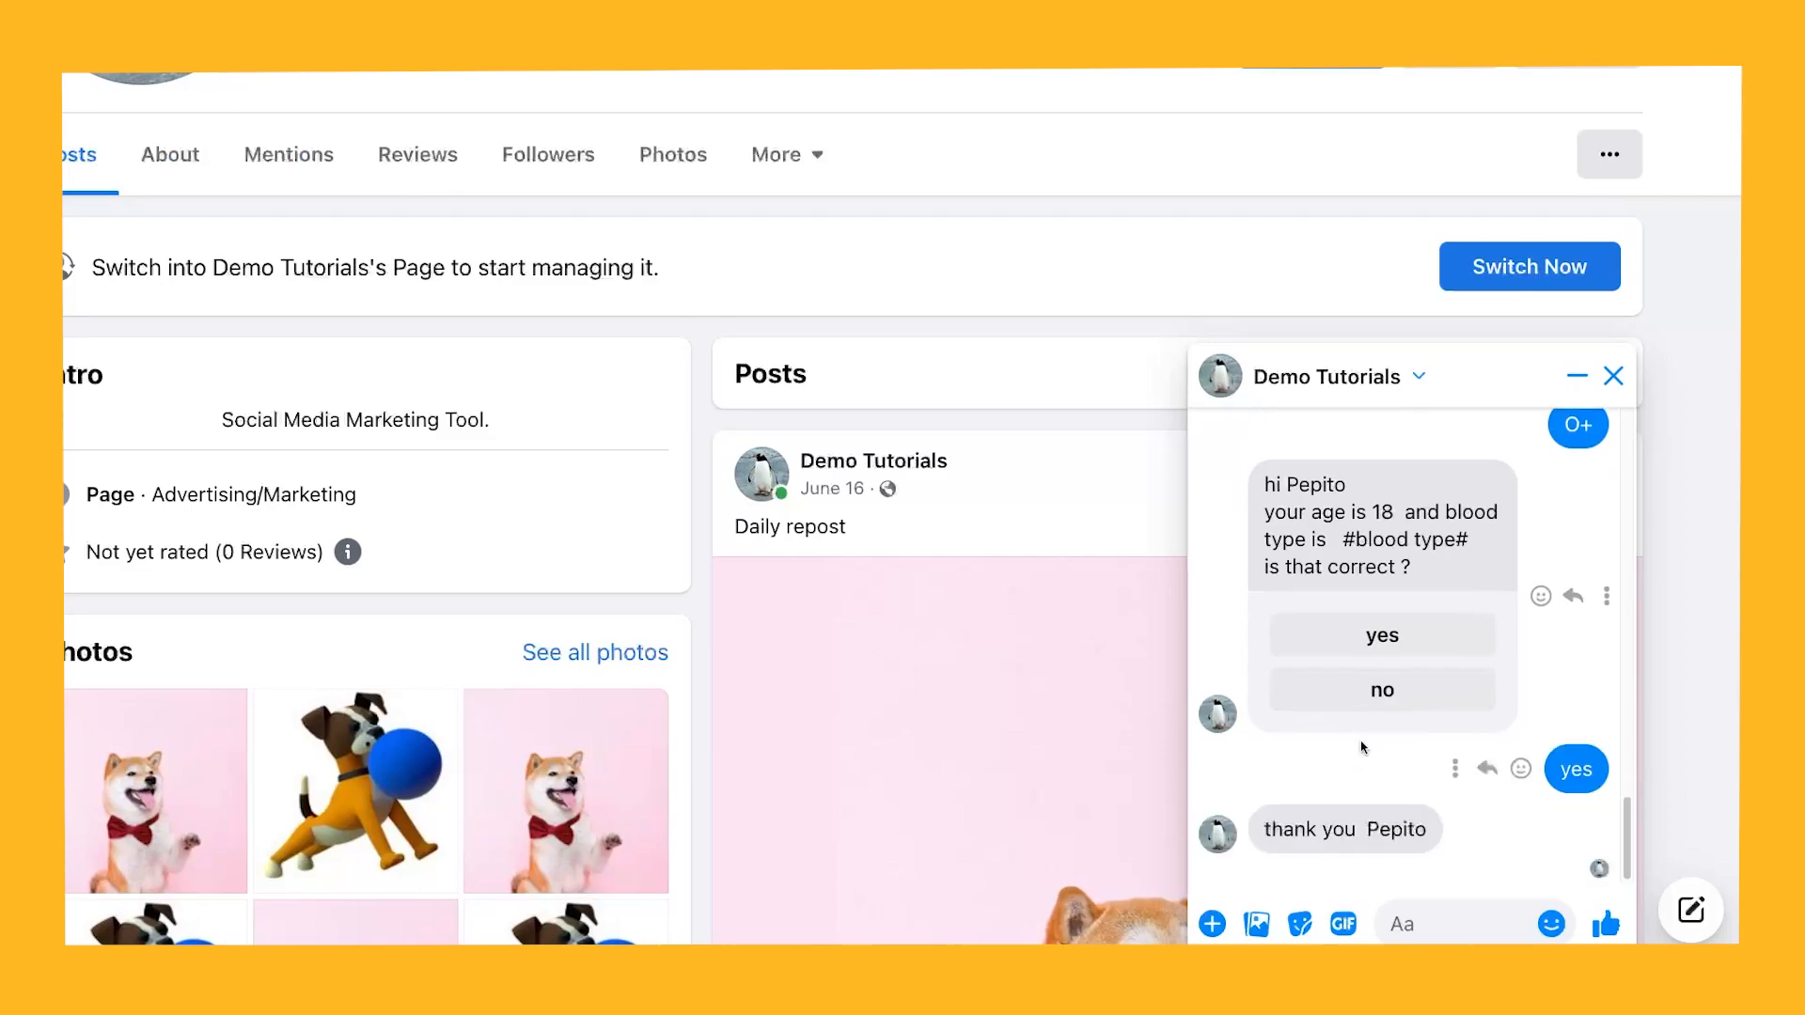
# Test the no reply of the confirmation, re-enter age 19 and blood type O+, and confirm with yes.
pyautogui.click(1378, 690)
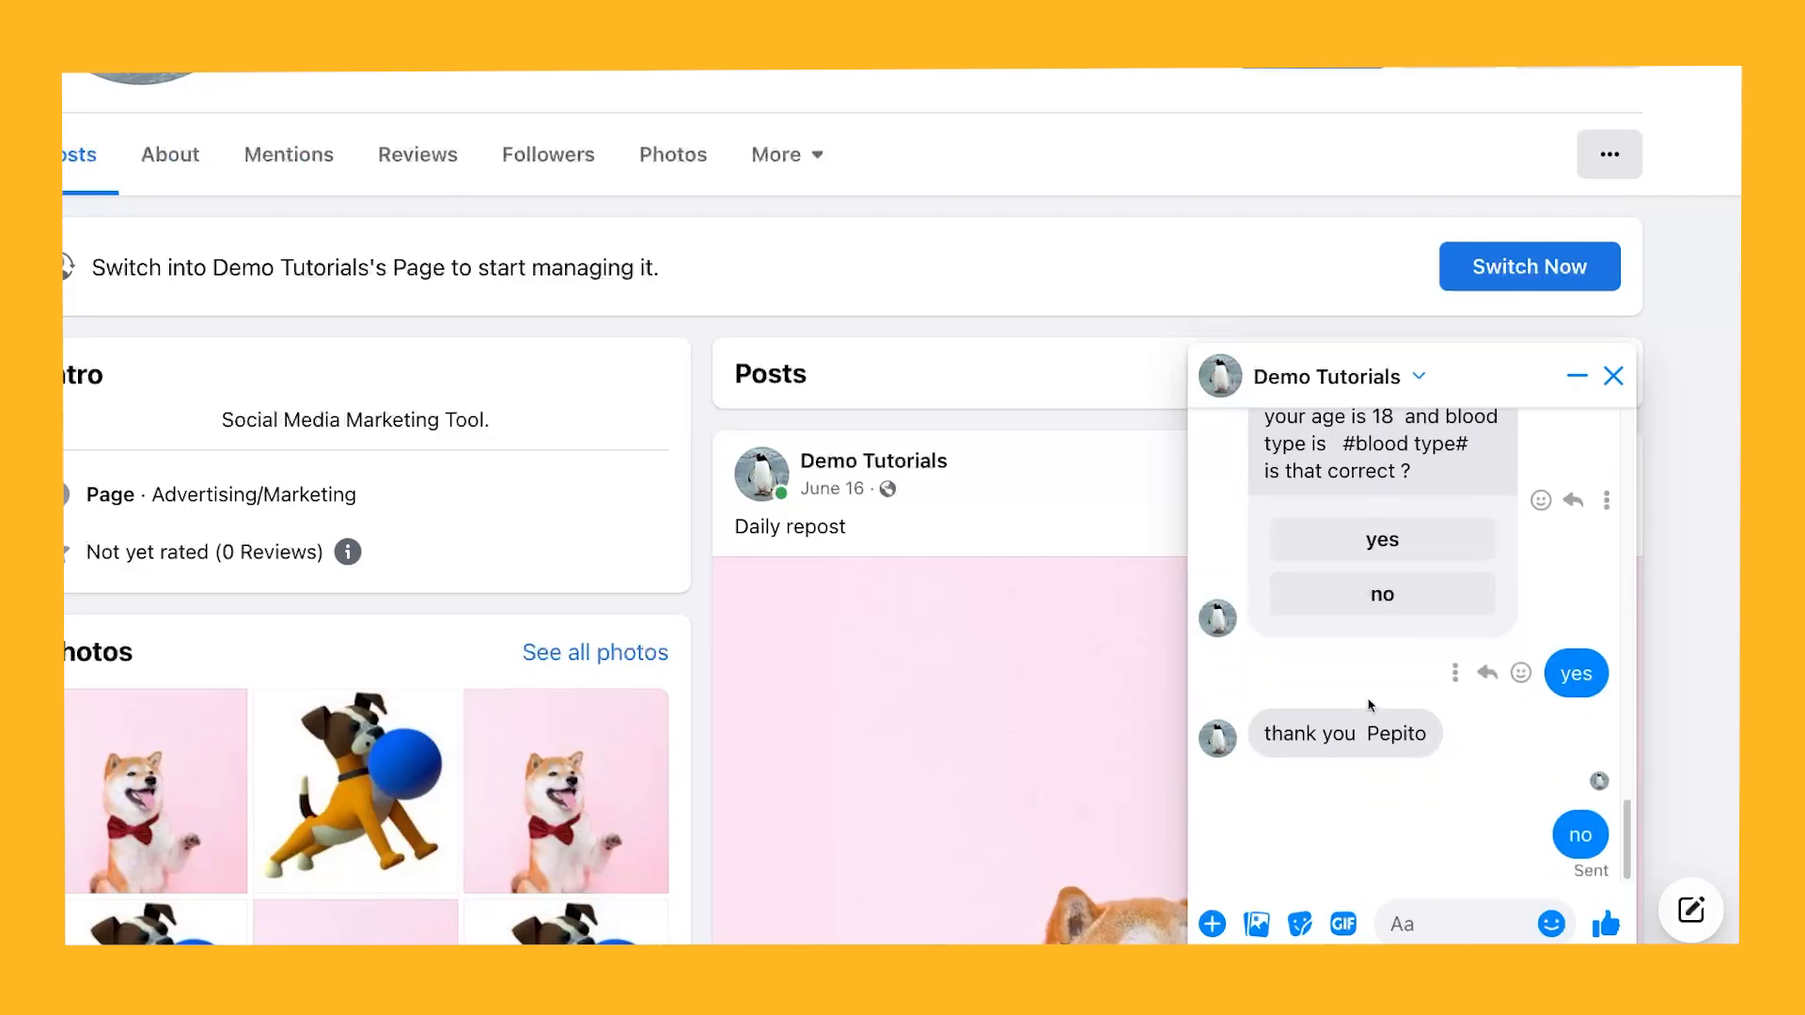
pyautogui.click(1408, 919)
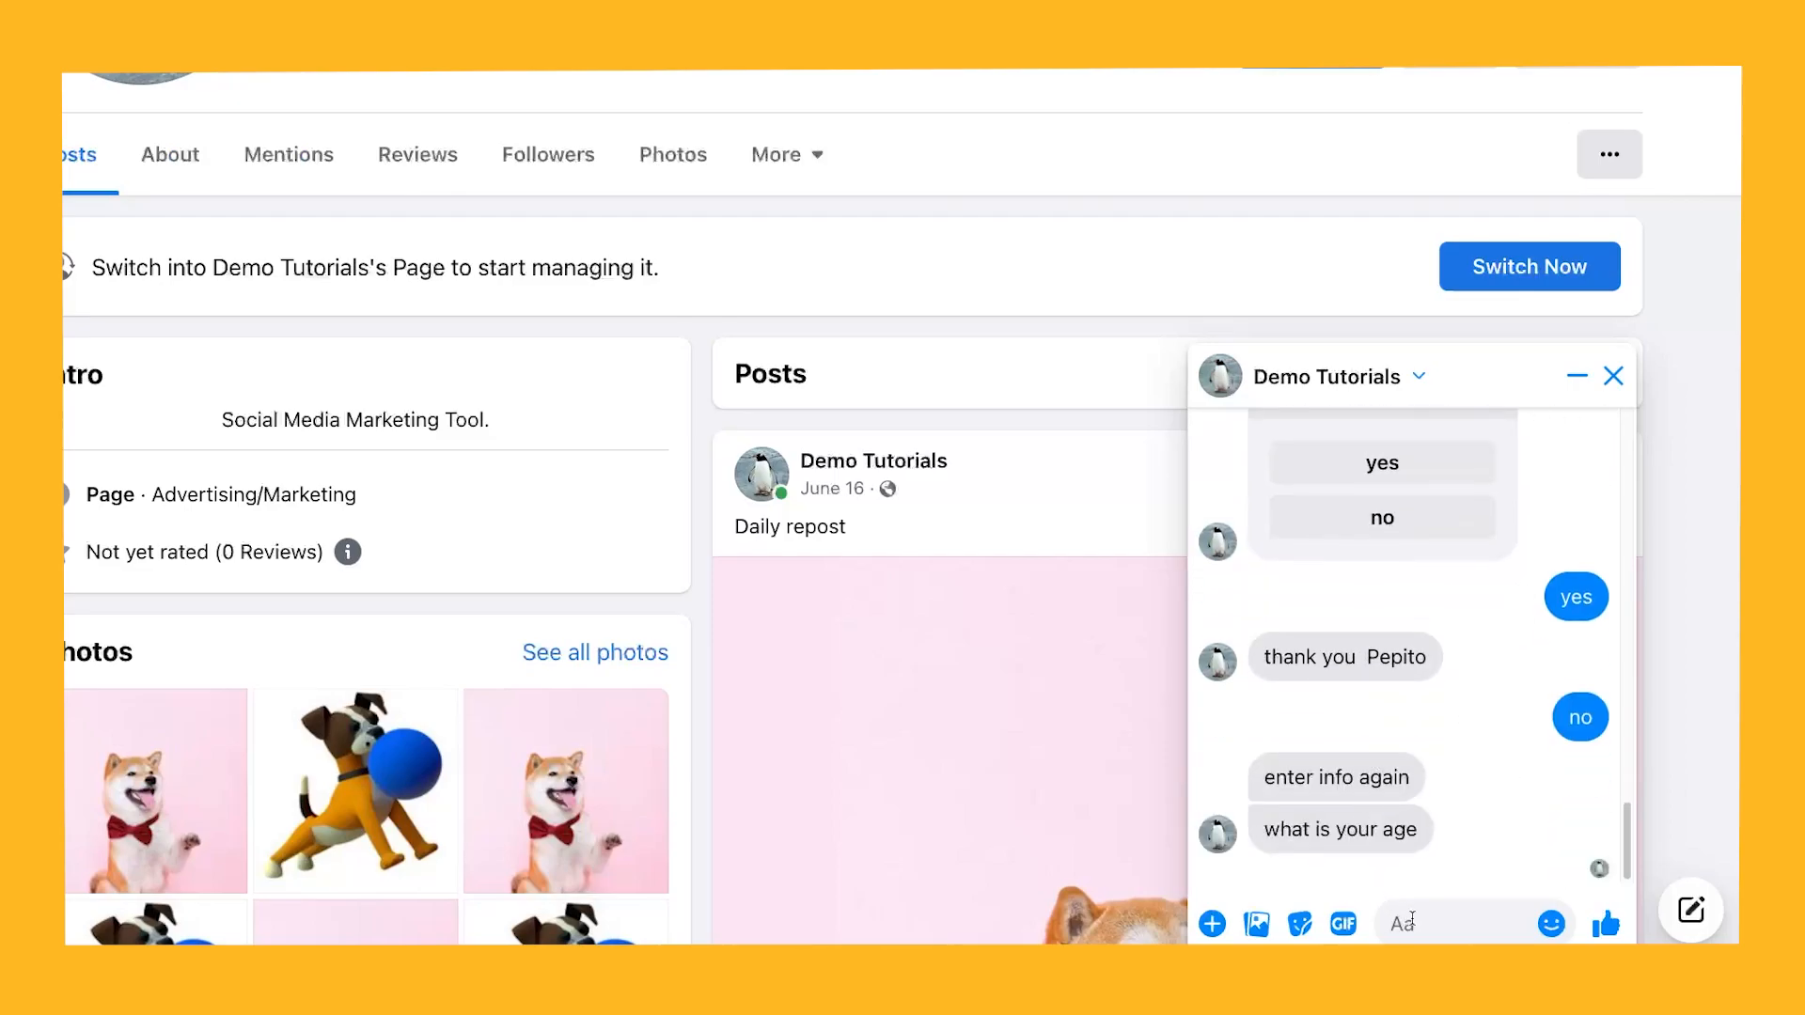
pyautogui.write('19')
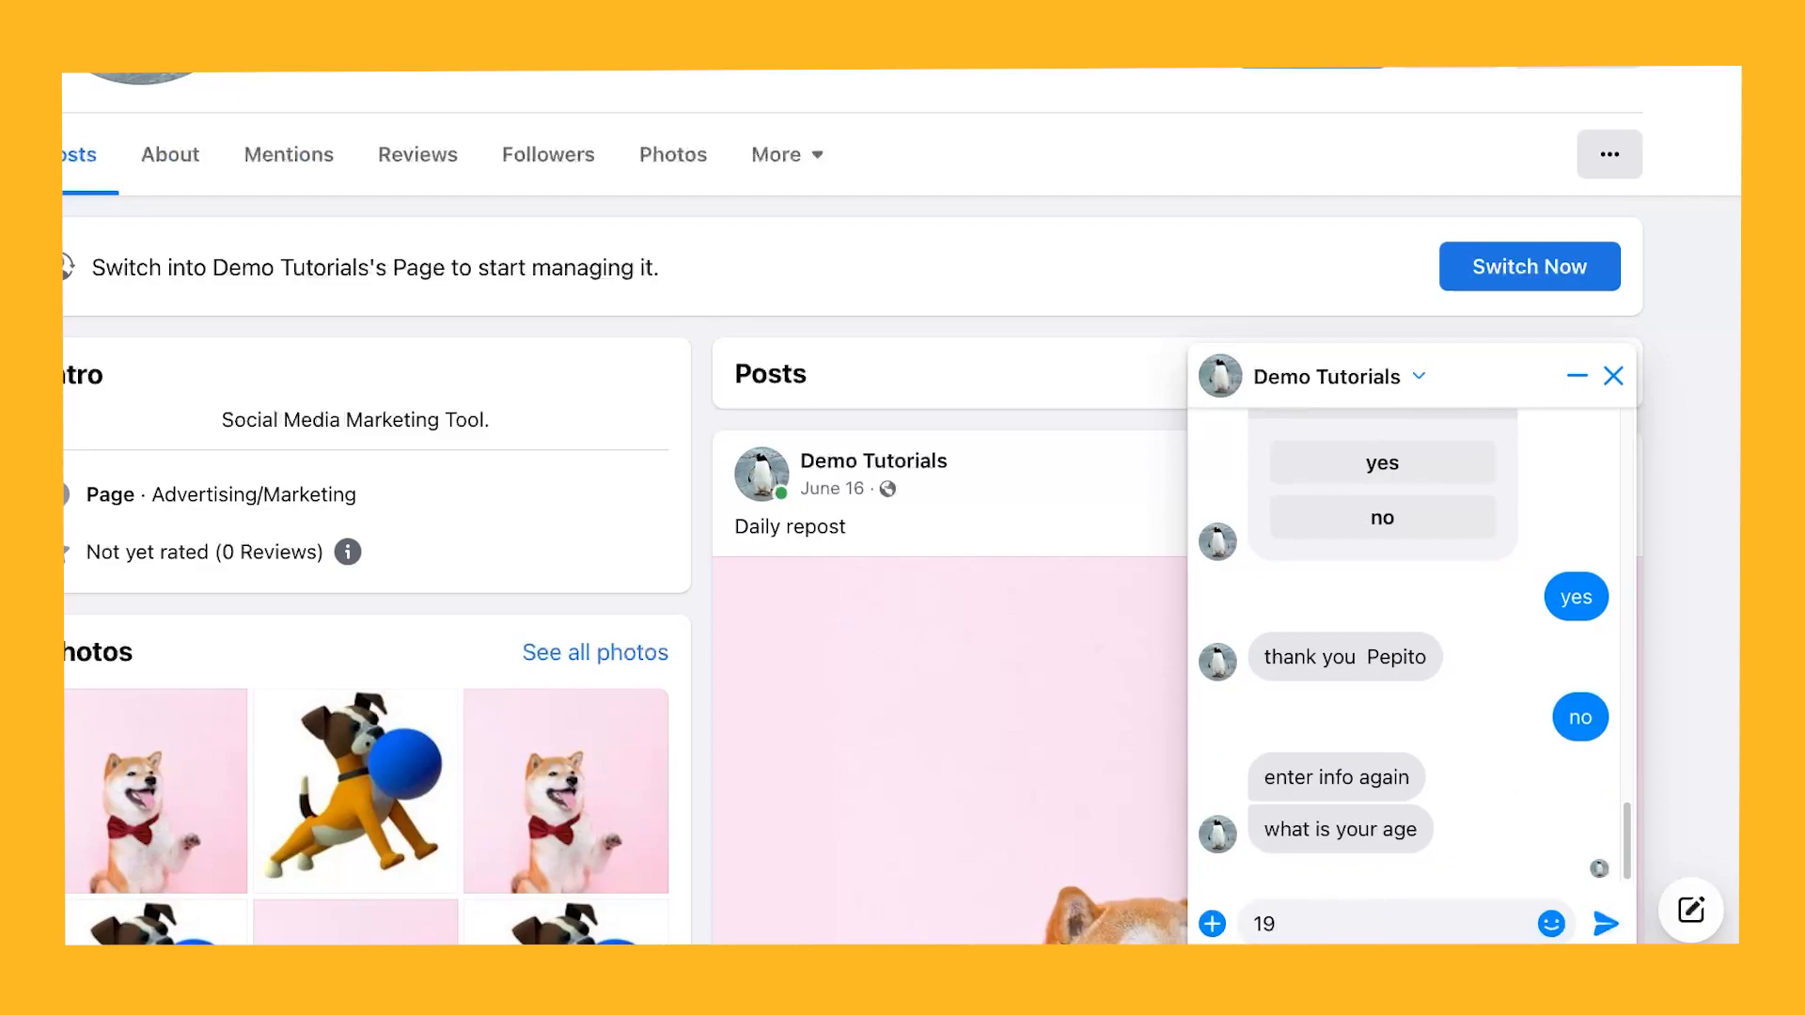
pyautogui.press('Return')
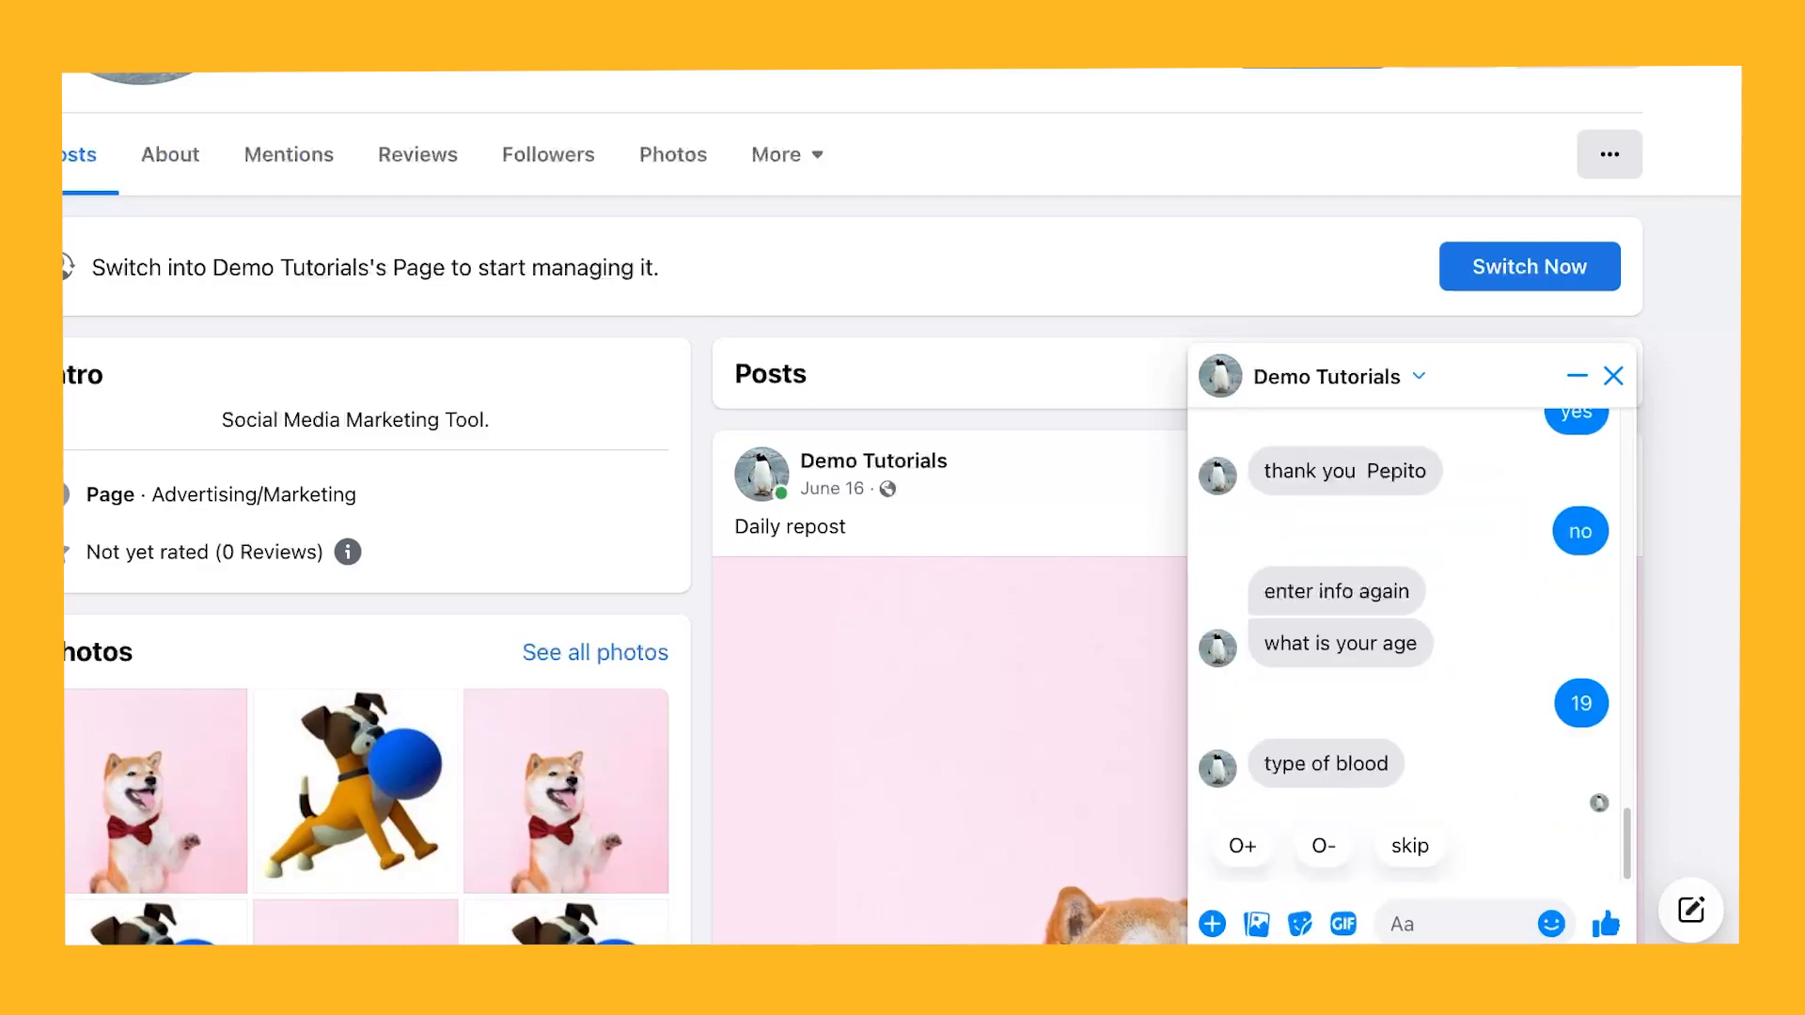
pyautogui.click(1262, 849)
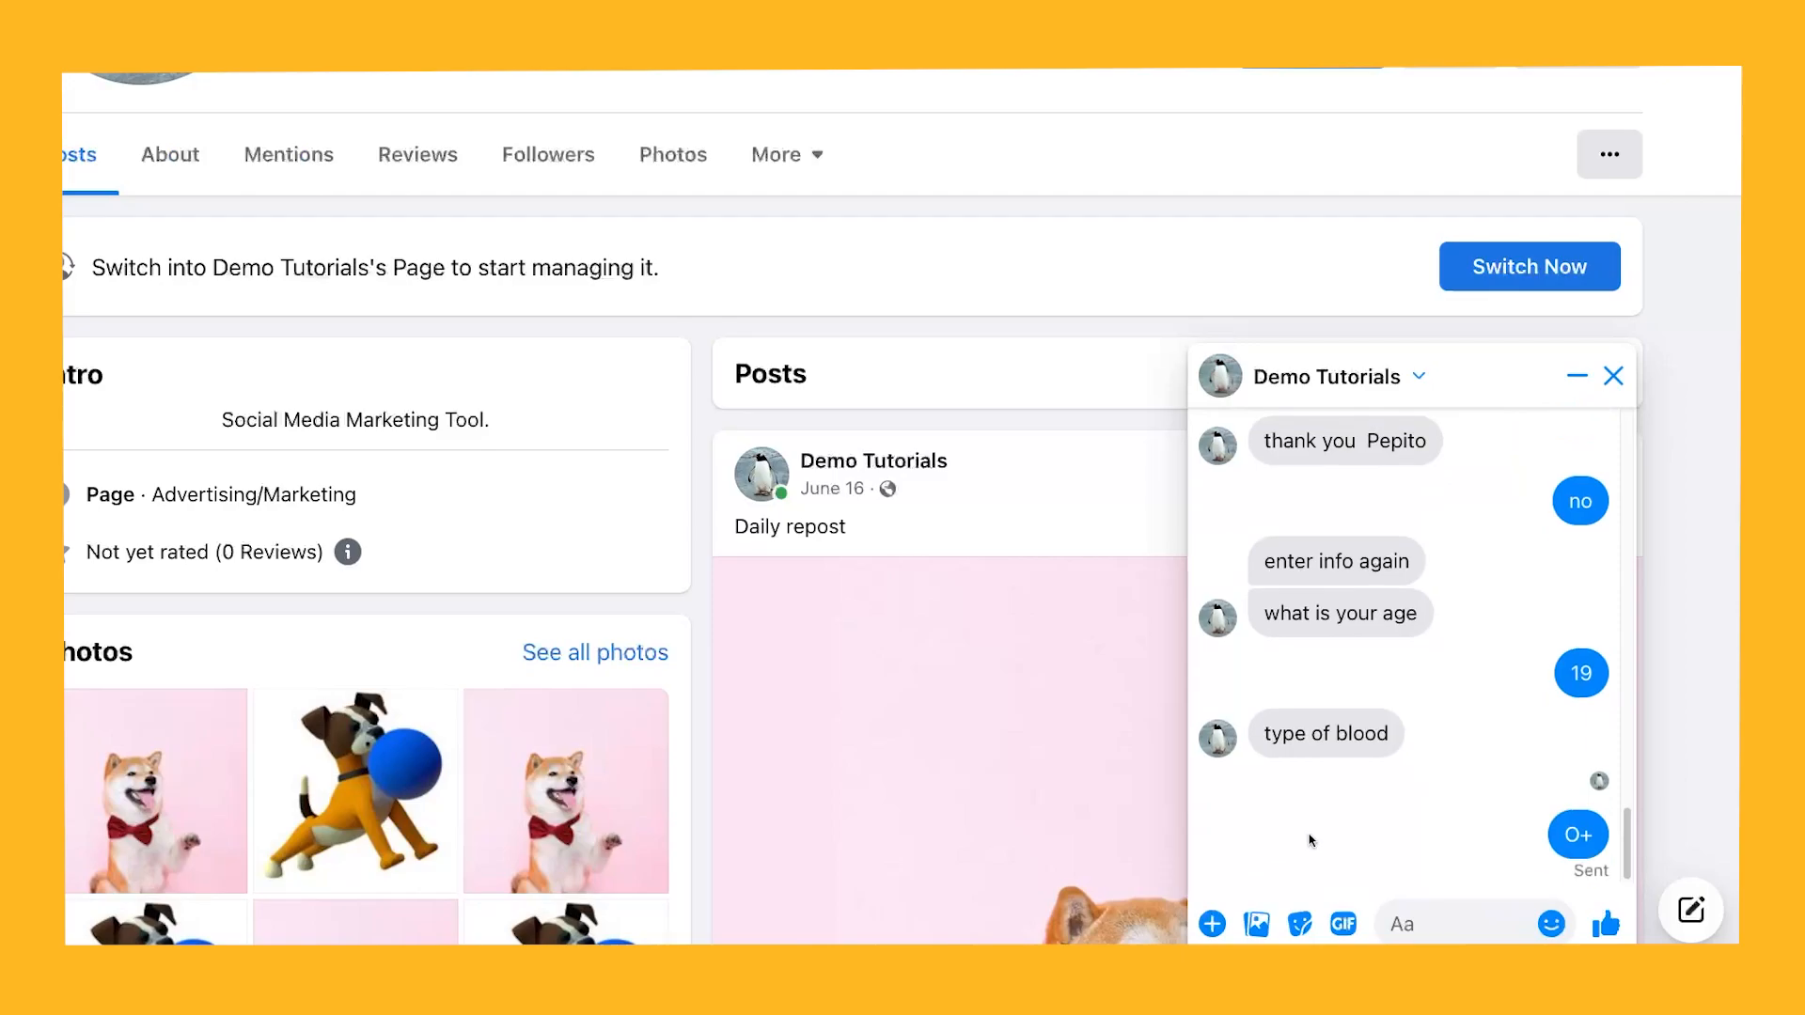
pyautogui.click(1382, 749)
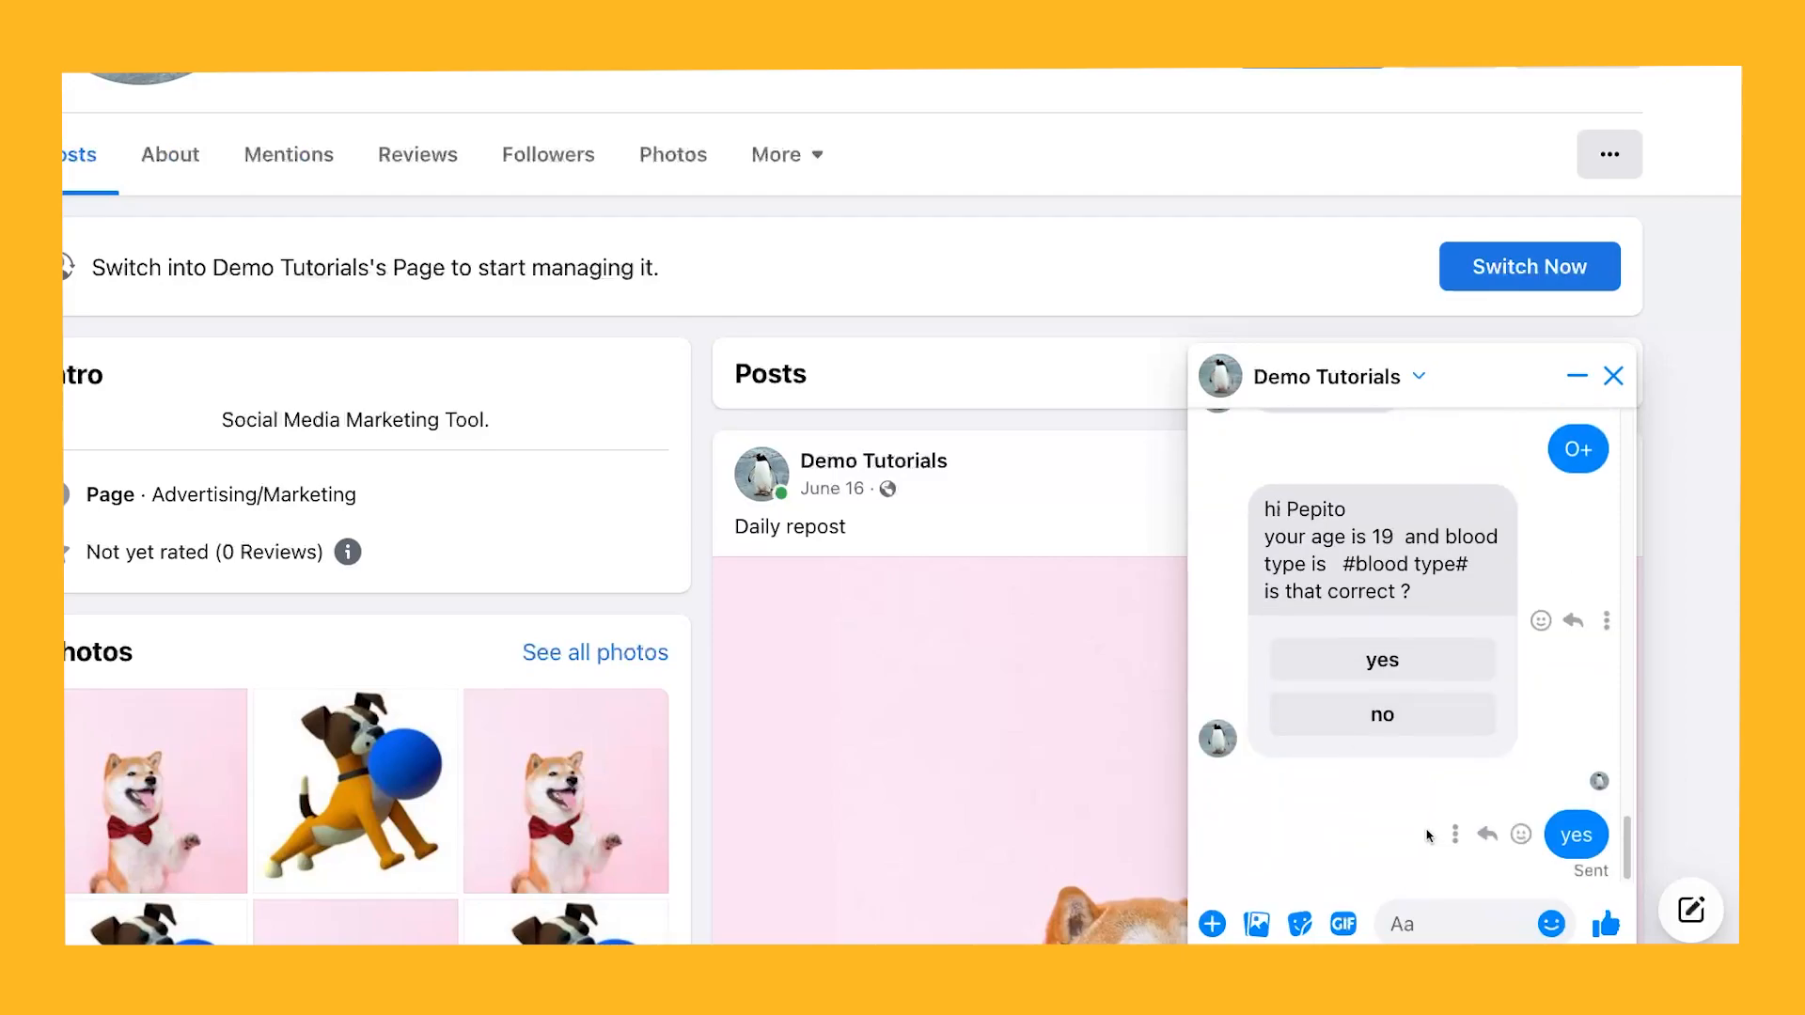
# Return to the bot's flow editor and automatically rearrange all the blocks of the flow.
pyautogui.click(1476, 935)
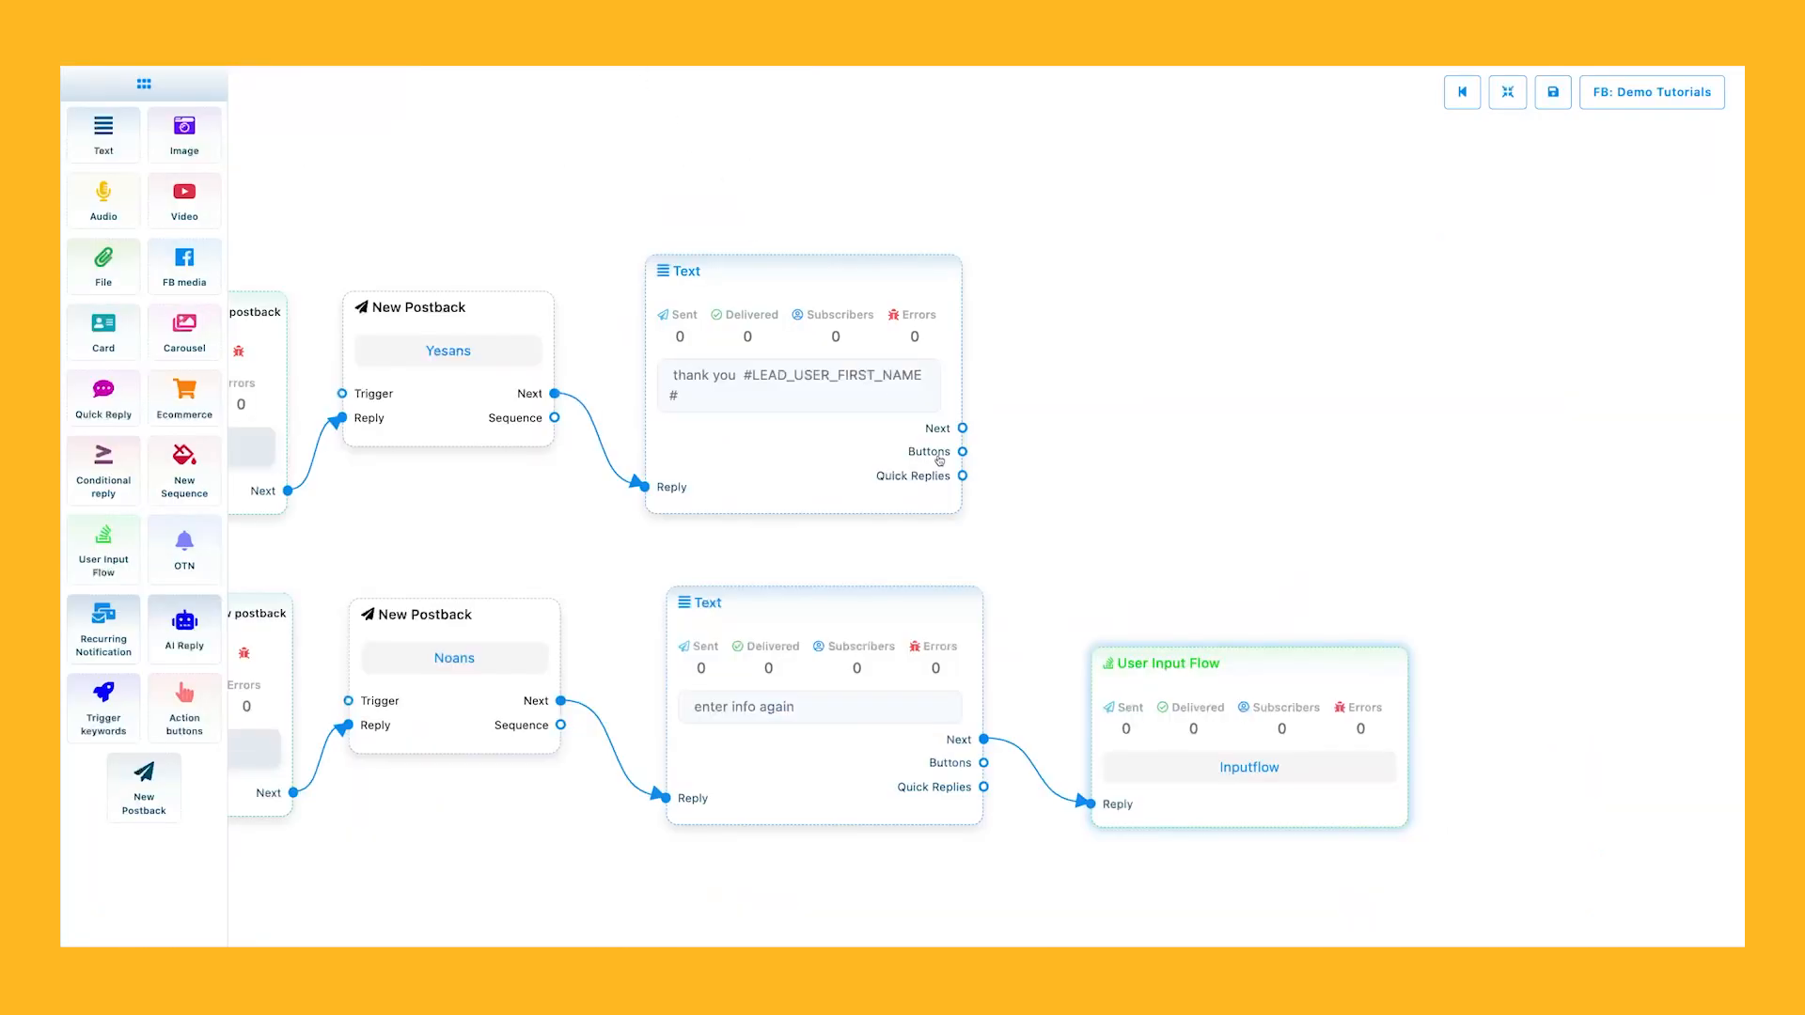
pyautogui.moveTo(756, 531); pyautogui.dragTo(1212, 525)
pyautogui.scroll(-5, 954, 511)
pyautogui.scroll(-1, 954, 511)
pyautogui.rightClick(551, 637)
pyautogui.moveTo(551, 638); pyautogui.dragTo(779, 660)
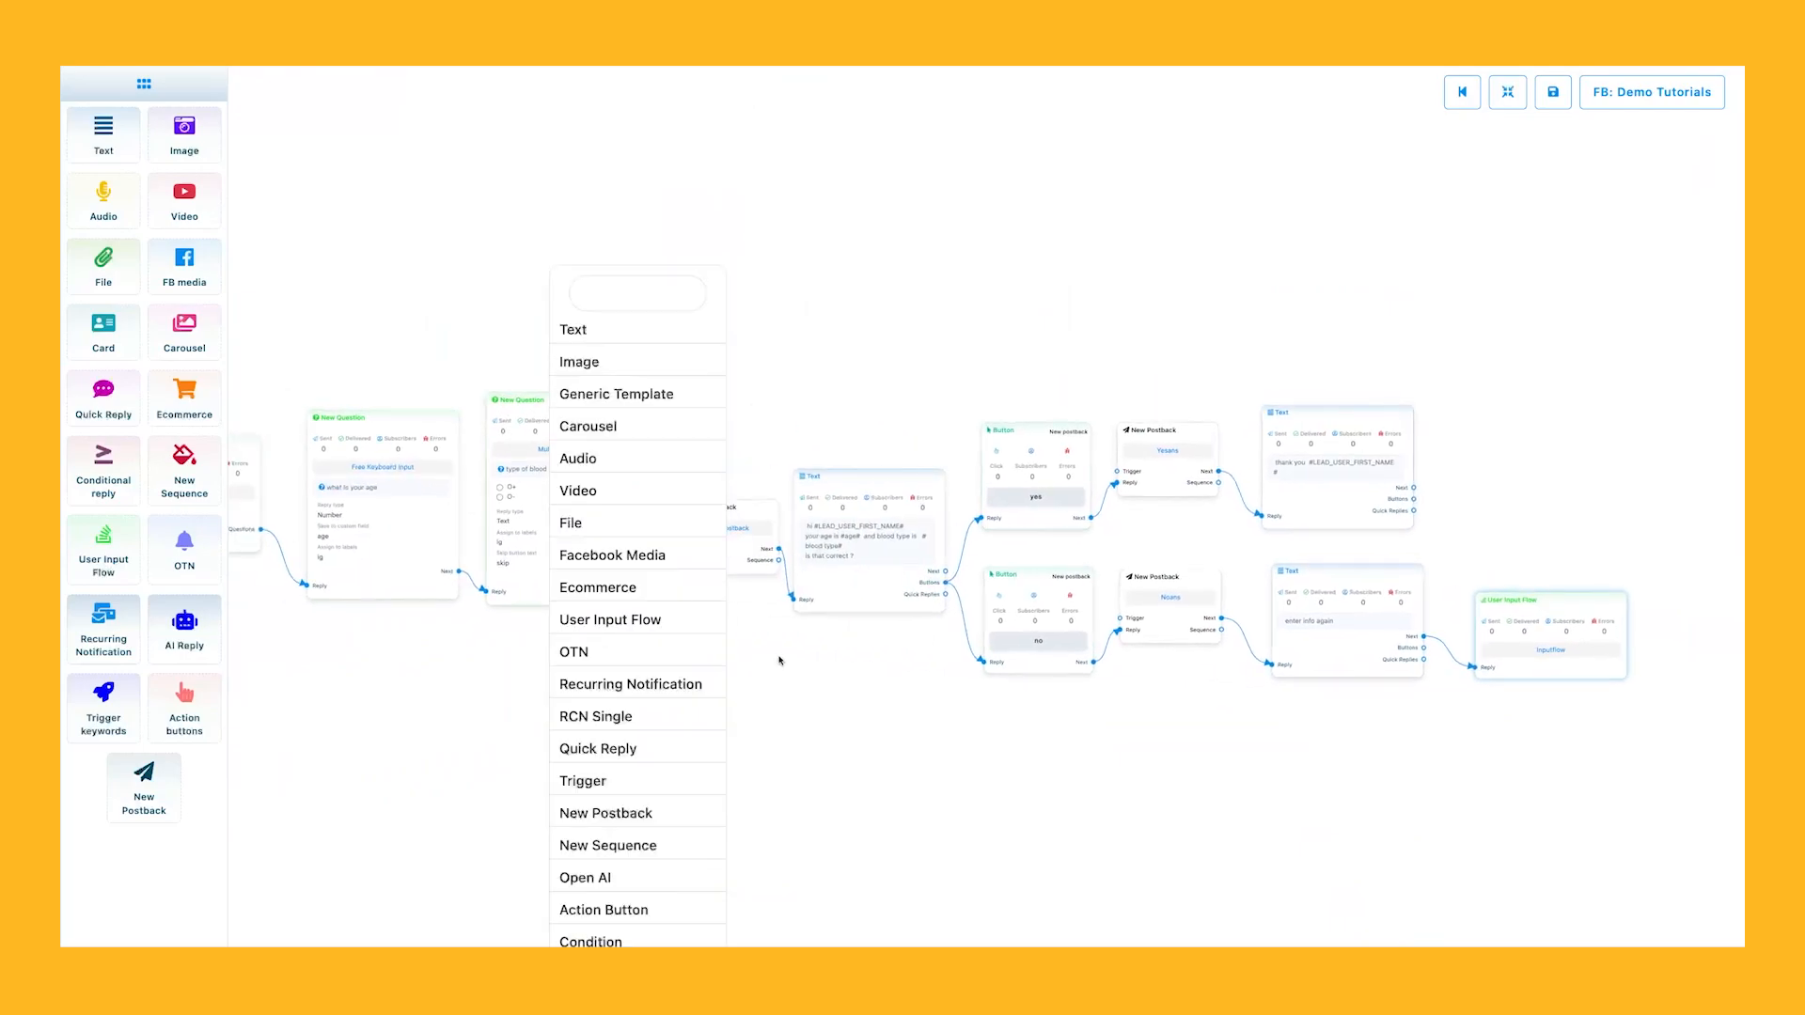
pyautogui.click(773, 631)
pyautogui.moveTo(636, 302); pyautogui.dragTo(950, 305)
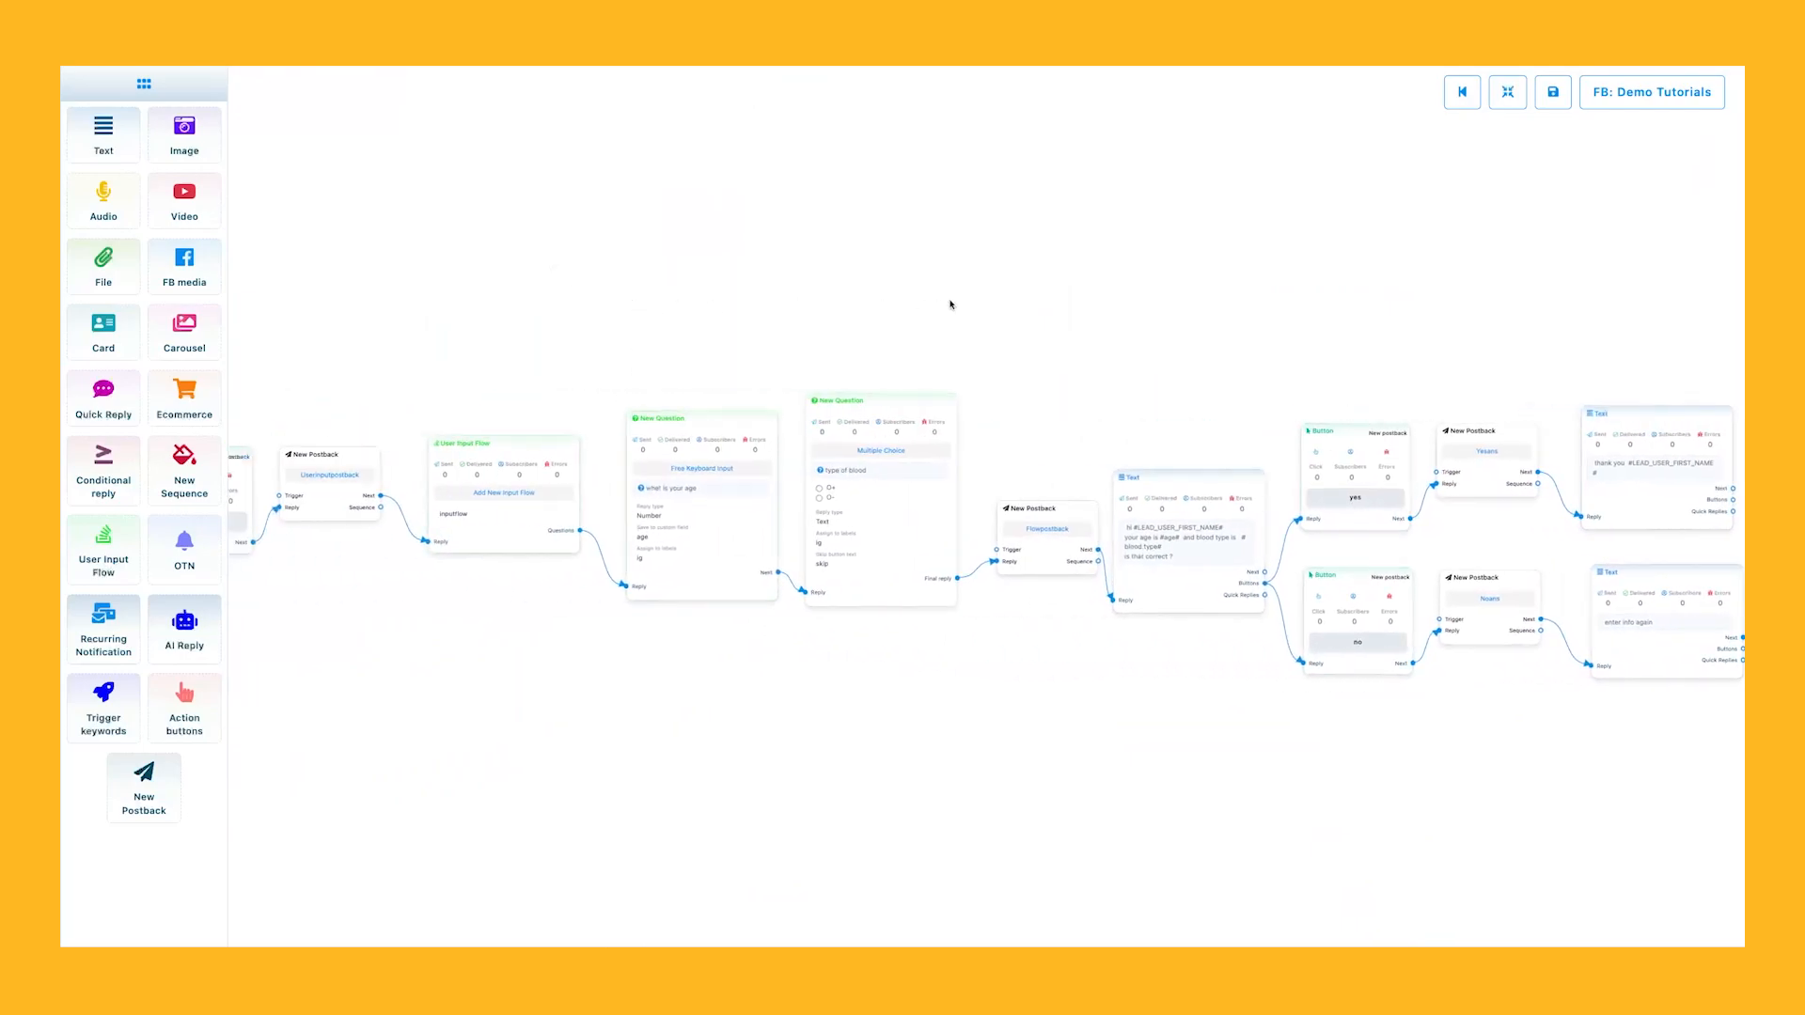
pyautogui.click(1507, 91)
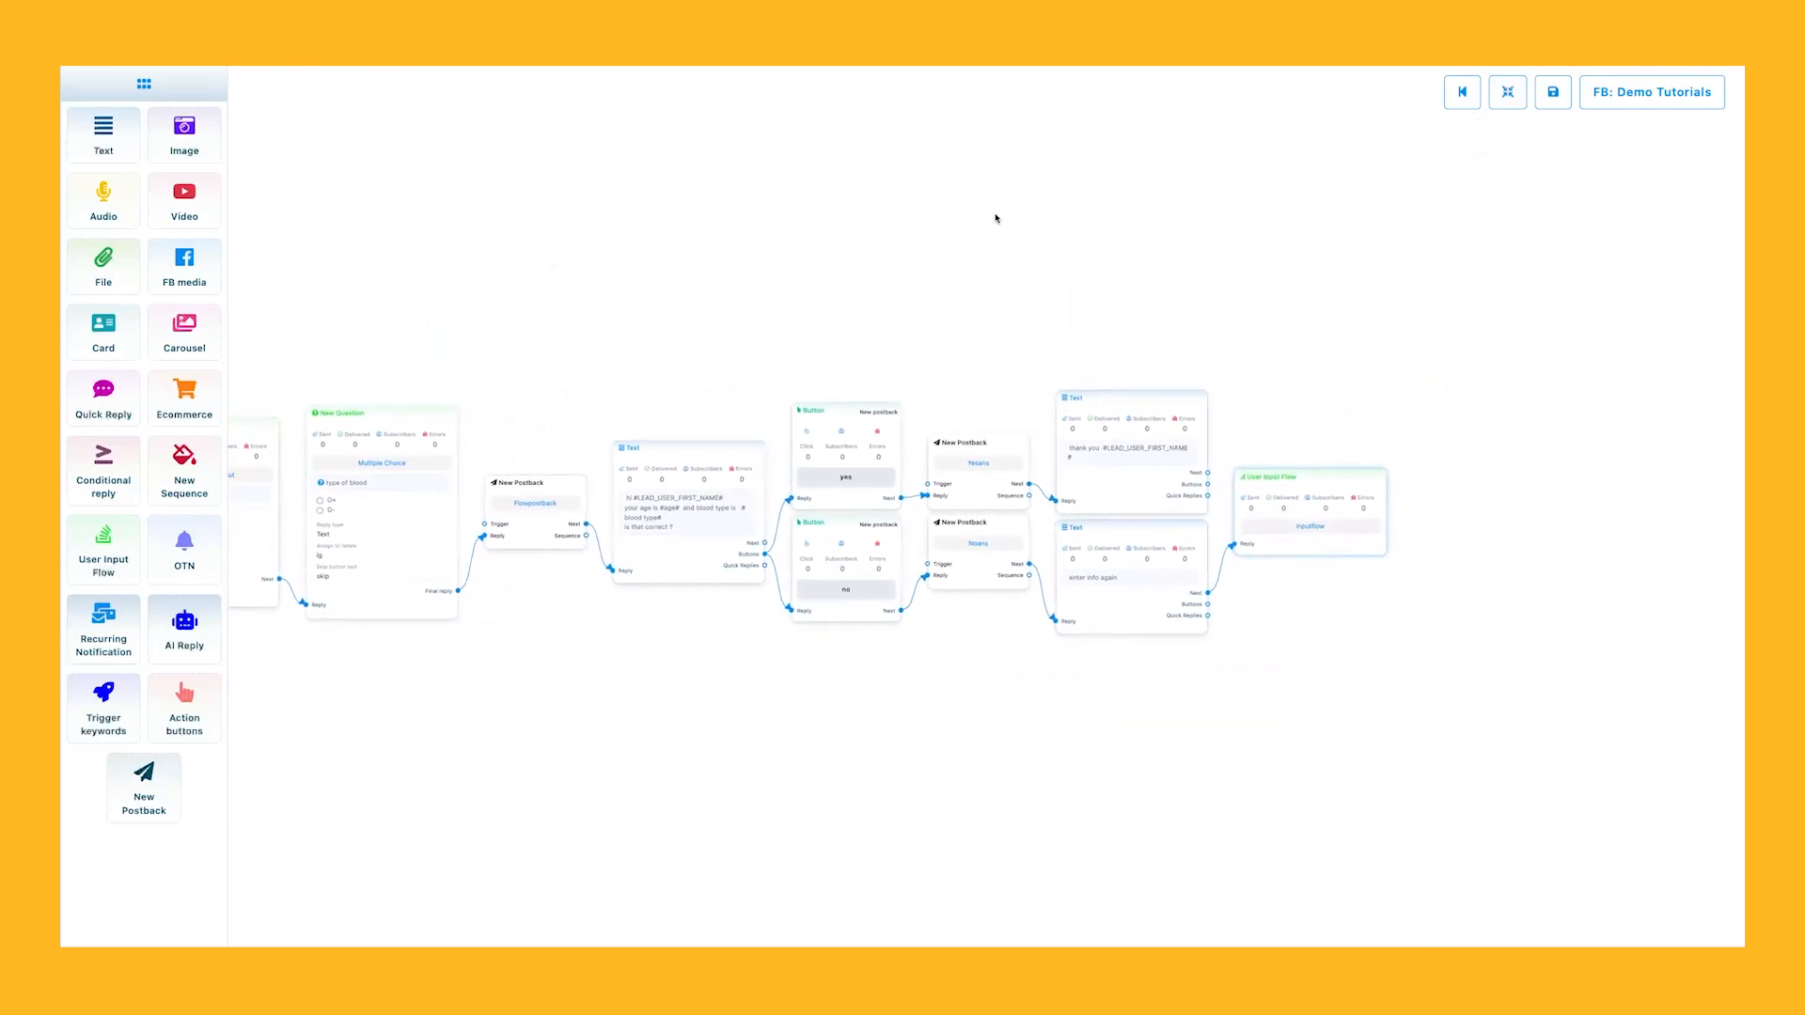